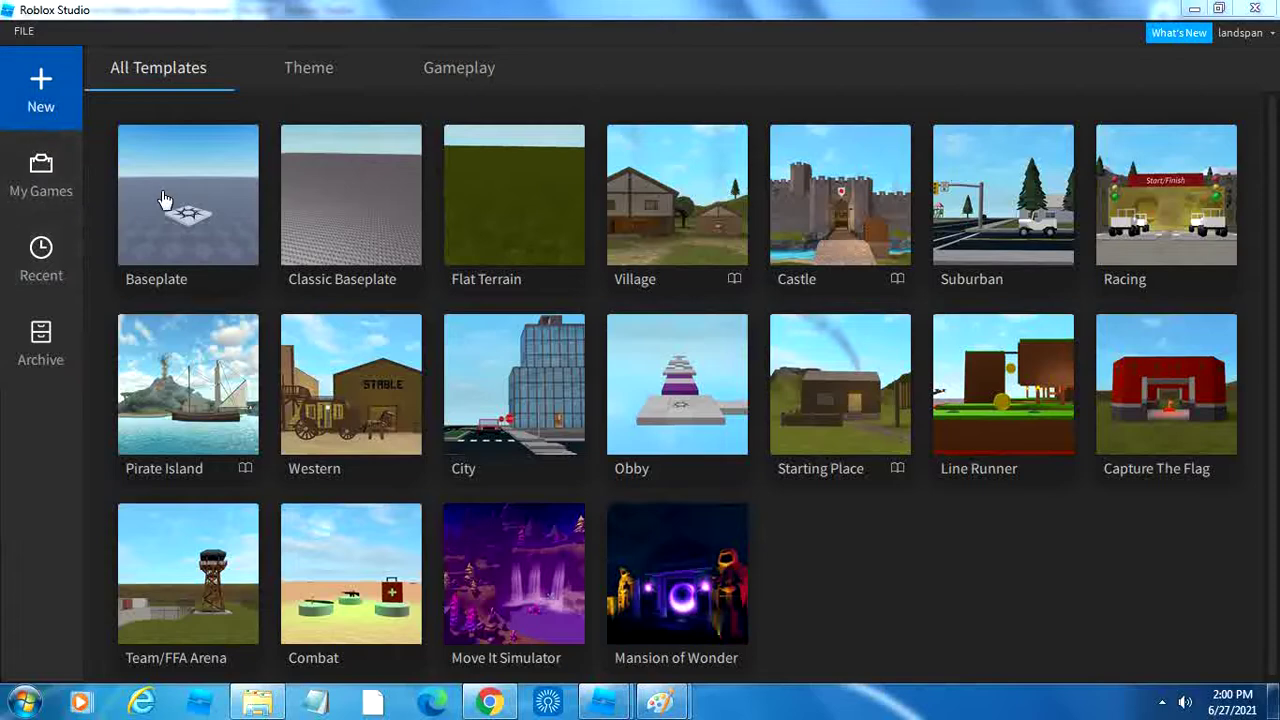
Step: Open a new place from the Baseplate template and orbit the view down toward the spawn pad
{"action": "left_click", "coordinate": [180, 274]}
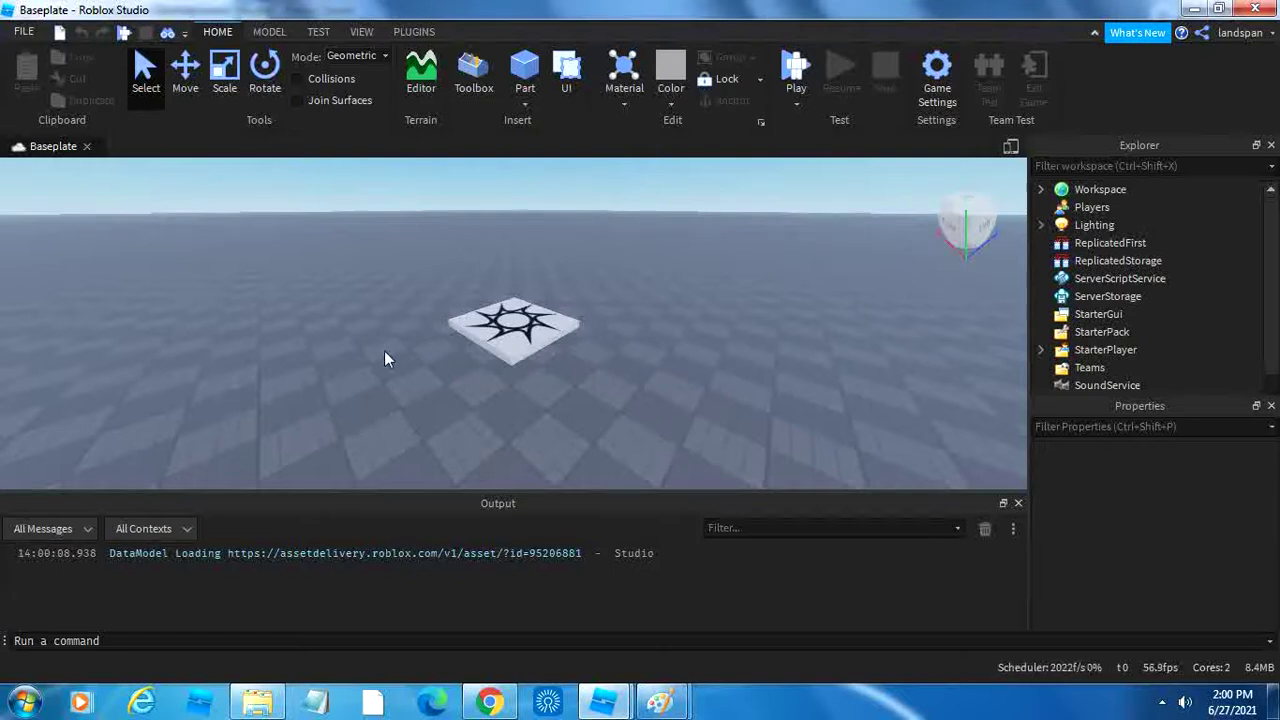
{"action": "right_click_drag", "start_coordinate": [724, 353], "coordinate": [724, 353]}
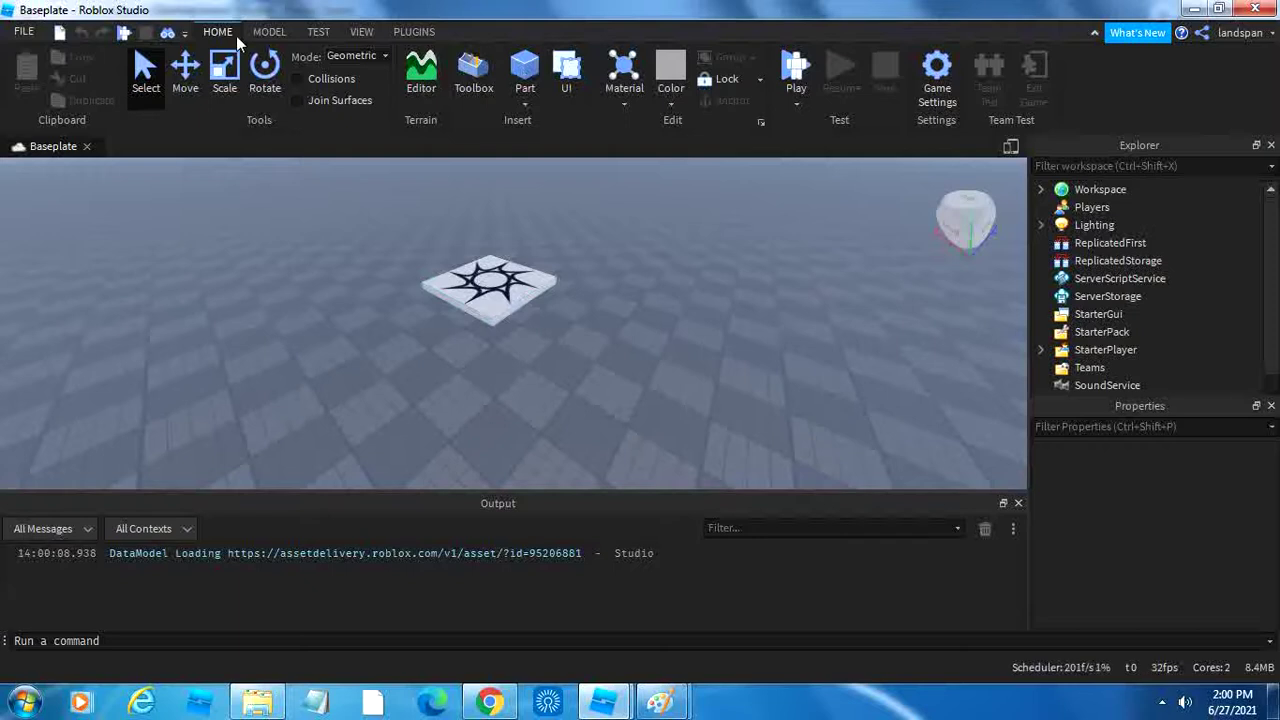
Step: Insert a block Part and drag it off the spawn pad onto the open floor
{"action": "left_click", "coordinate": [528, 75]}
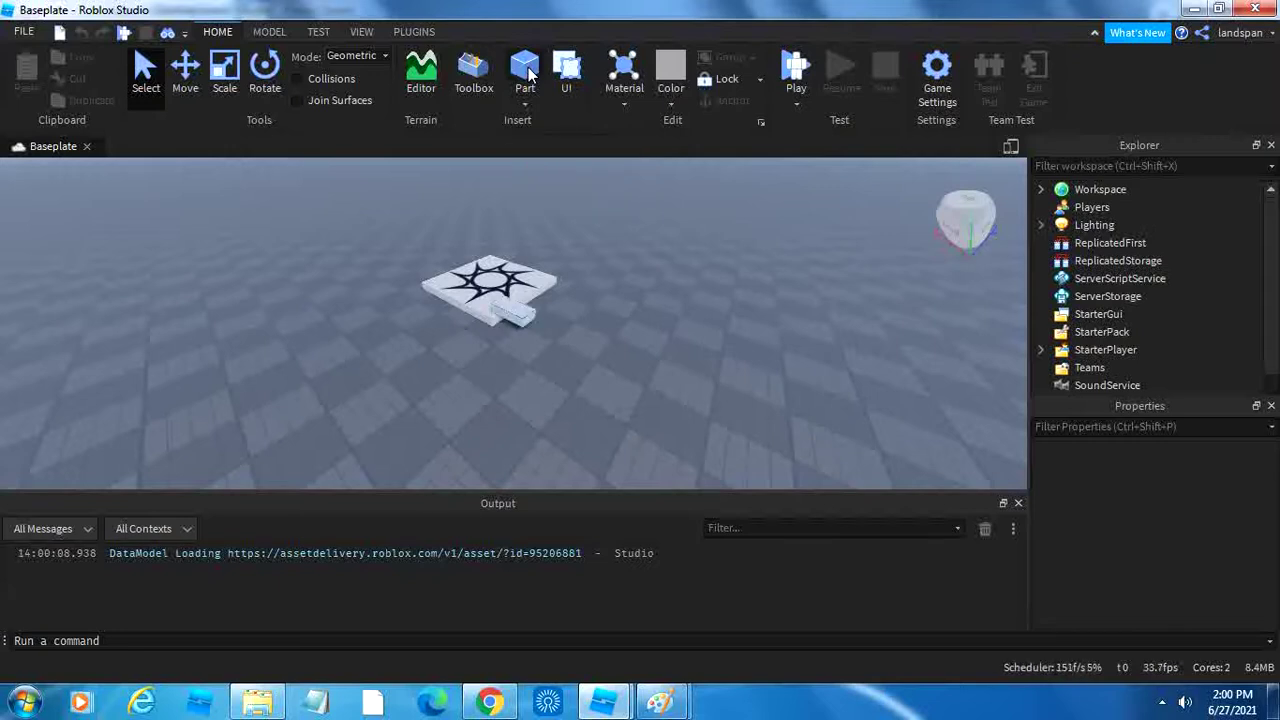
{"action": "left_click", "coordinate": [512, 313]}
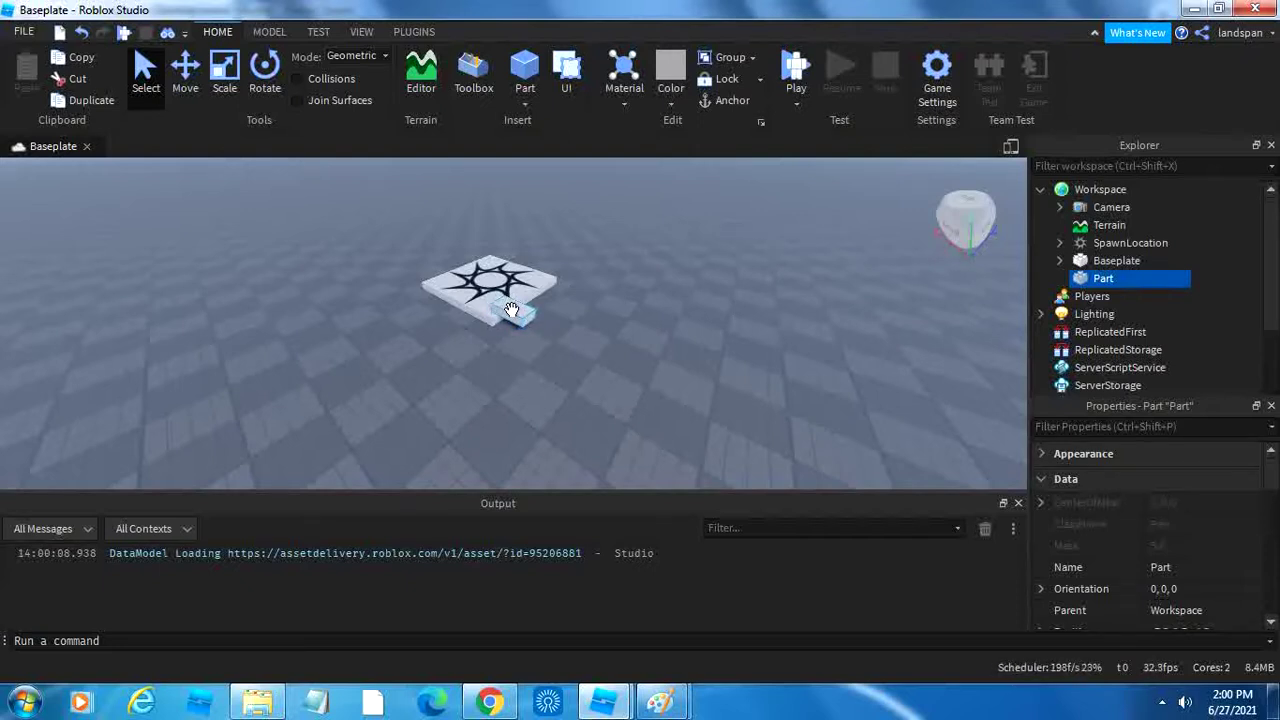
{"action": "left_click_drag", "start_coordinate": [510, 316], "coordinate": [604, 345]}
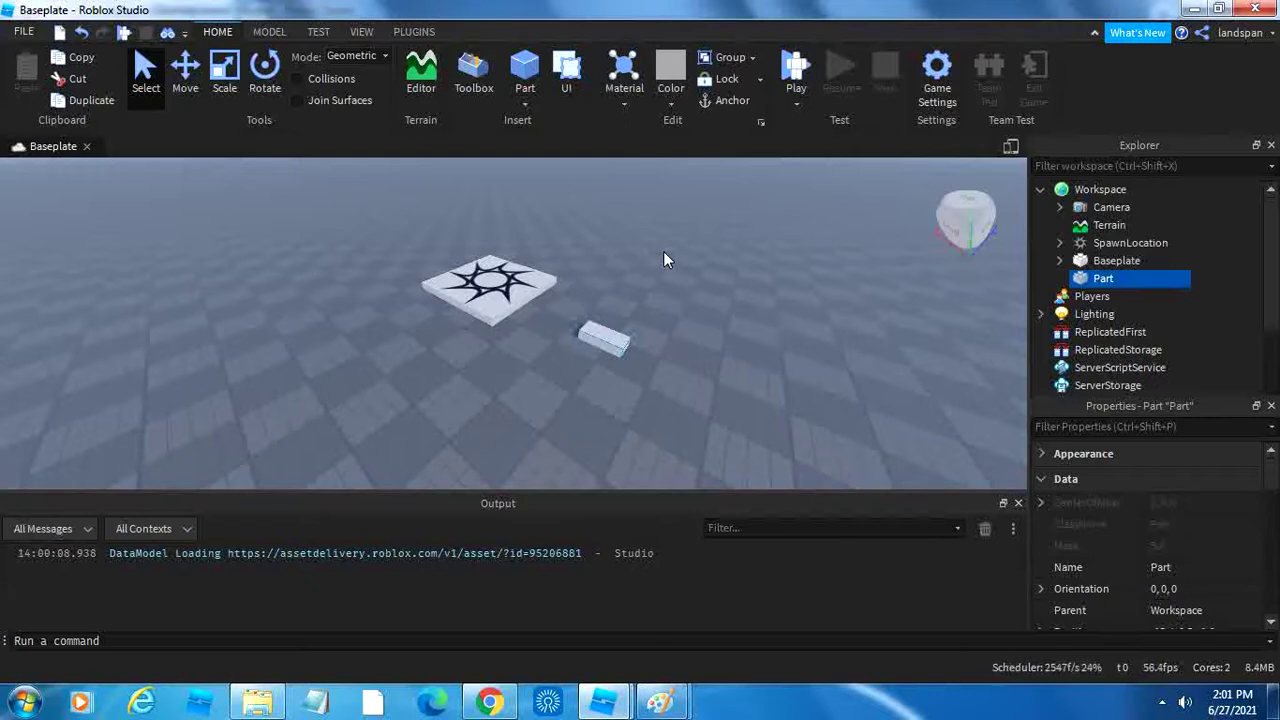
{"action": "right_click_drag", "start_coordinate": [663, 252], "coordinate": [663, 252]}
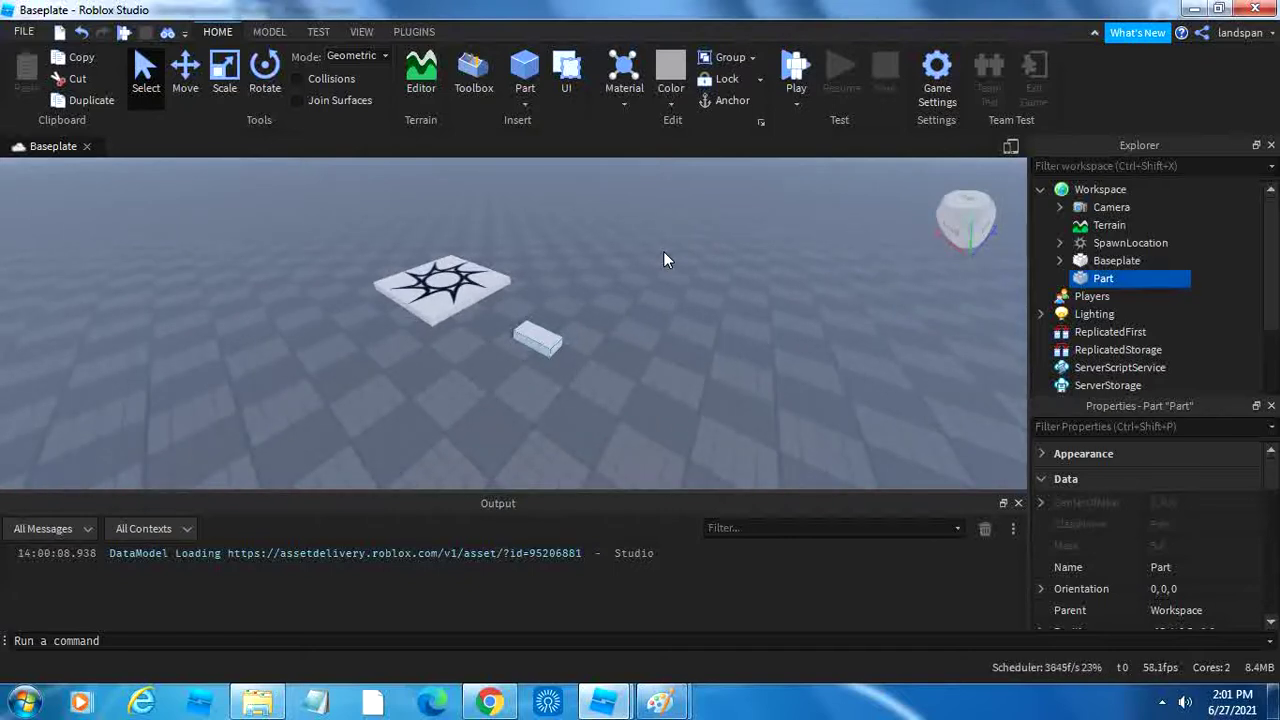
{"action": "right_click_drag", "start_coordinate": [663, 260], "coordinate": [664, 253]}
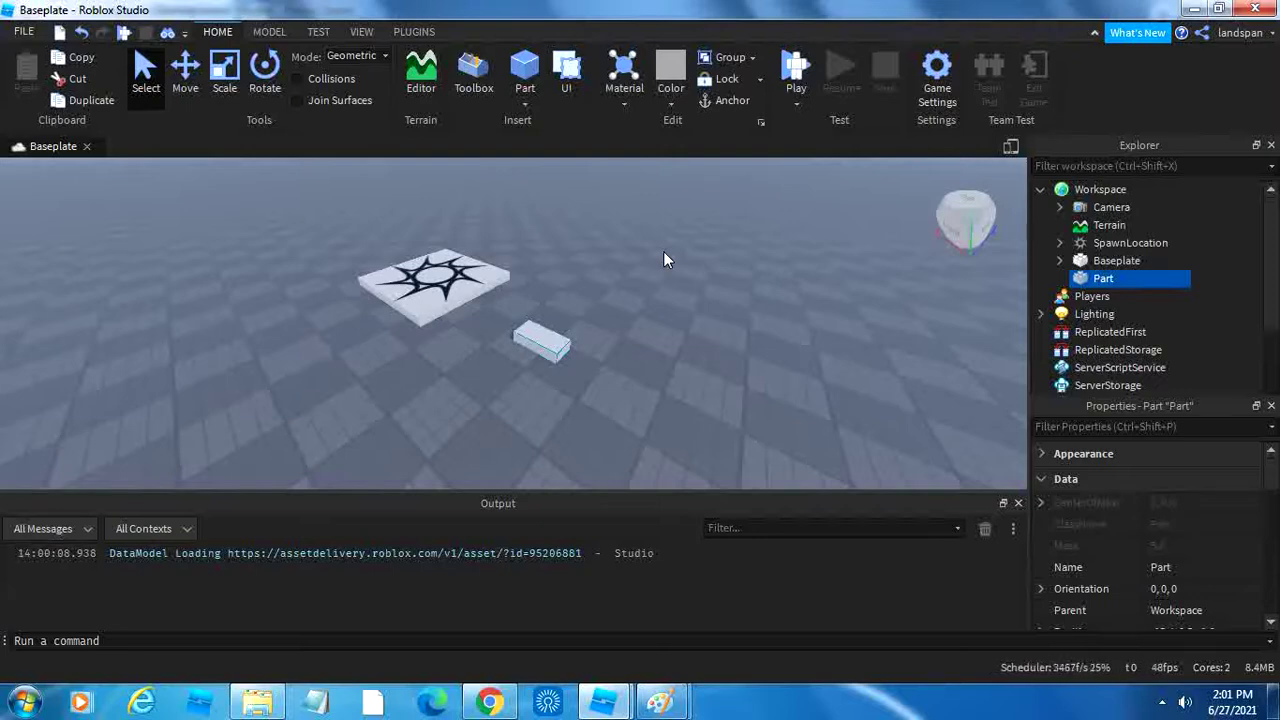
{"action": "right_click_drag", "start_coordinate": [663, 251], "coordinate": [648, 272]}
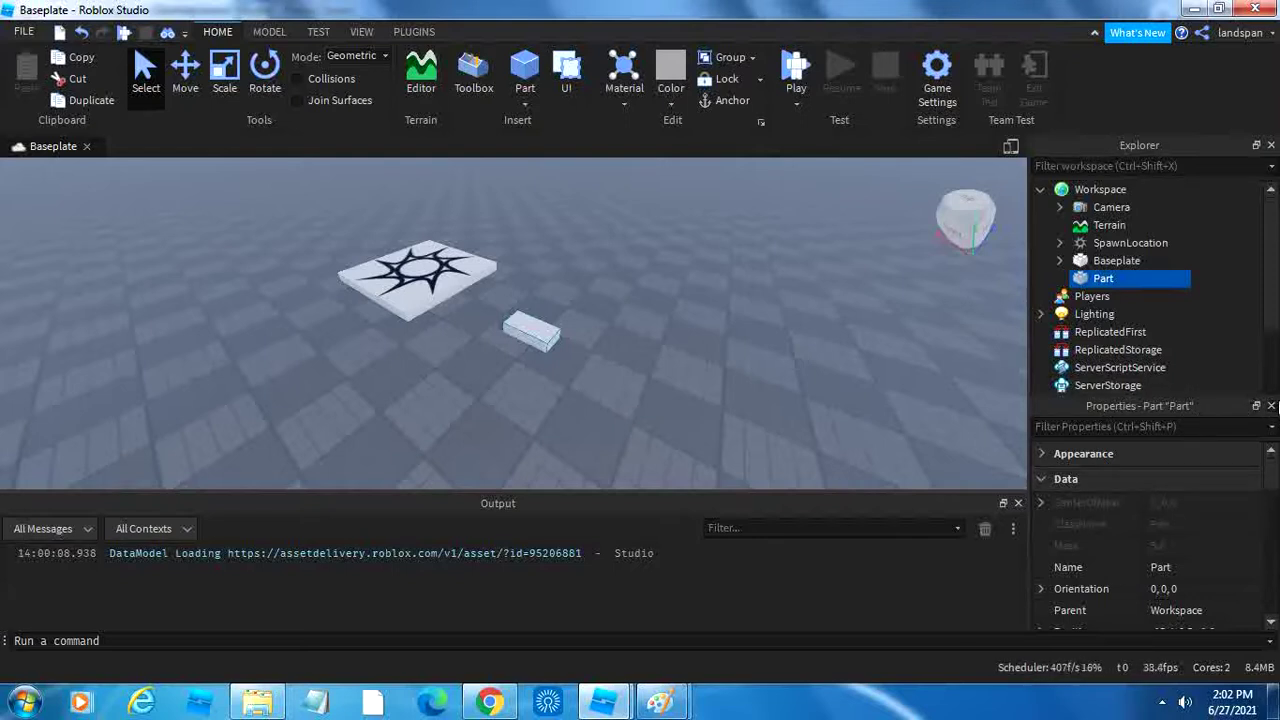
Step: Close the Properties panel, tilt the view toward the sky, and focus the camera on the Part
{"action": "left_click", "coordinate": [1271, 407]}
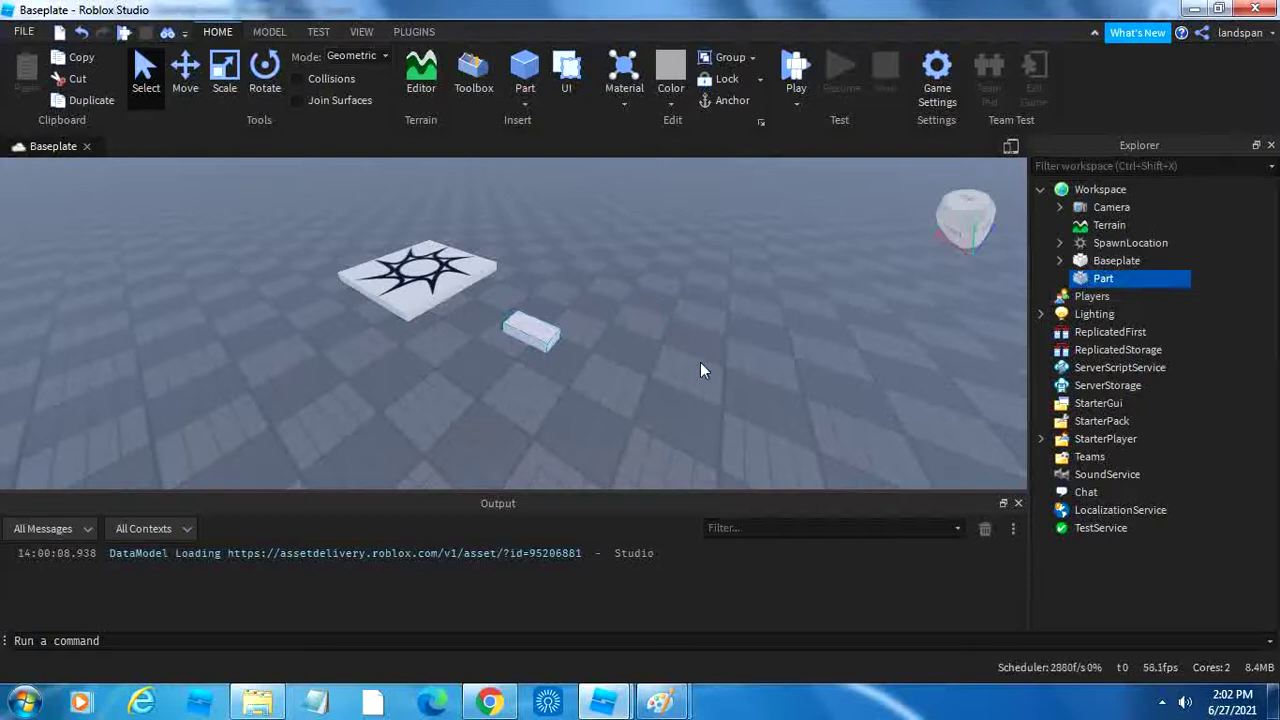
{"action": "mouse_move", "coordinate": [700, 371]}
{"action": "right_mouse_down"}
{"action": "mouse_move", "coordinate": [714, 366]}
{"action": "mouse_move", "coordinate": [515, 390]}
{"action": "mouse_move", "coordinate": [688, 380]}
{"action": "mouse_move", "coordinate": [760, 397]}
{"action": "mouse_move", "coordinate": [686, 383]}
{"action": "right_mouse_up"}
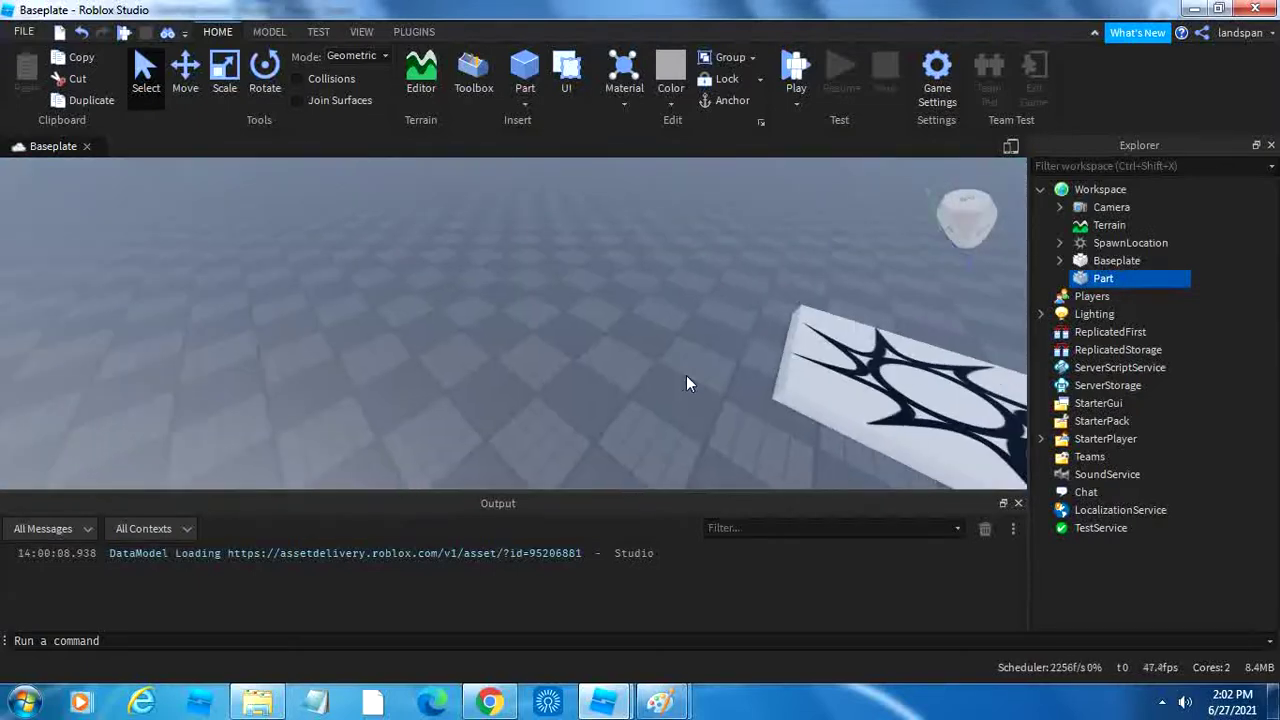
{"action": "key", "text": "f"}
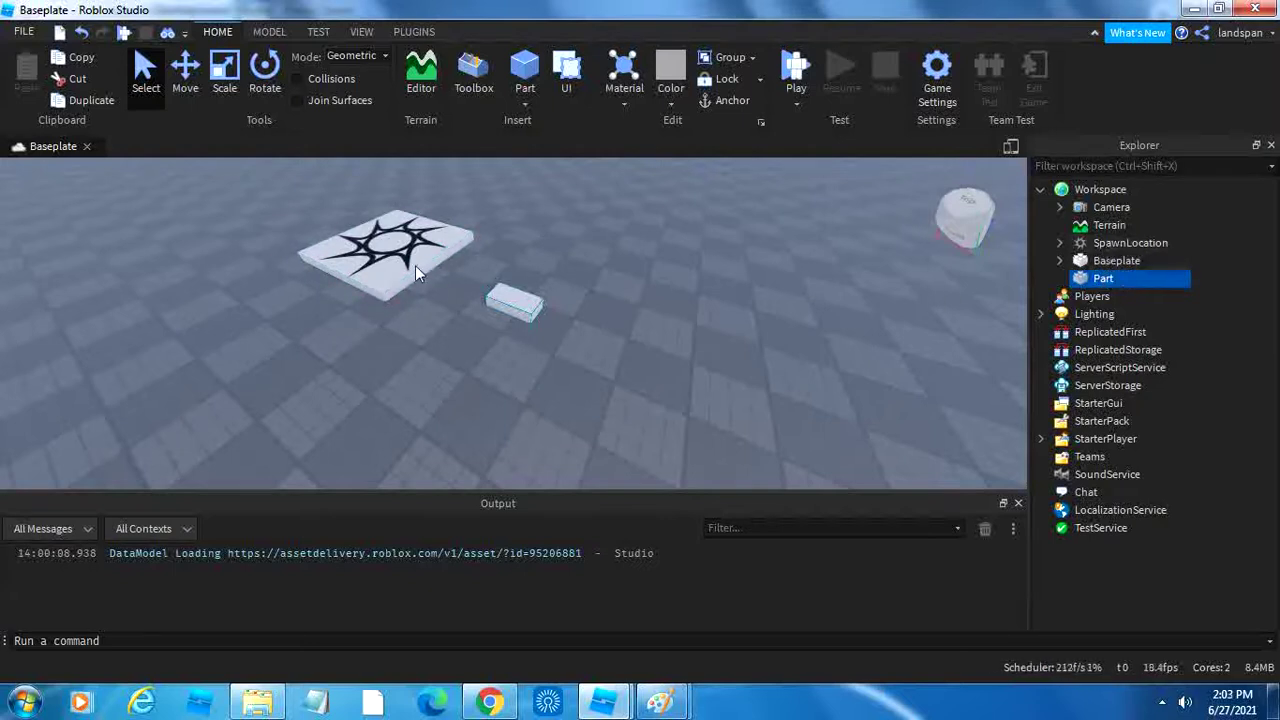
{"action": "left_click", "coordinate": [1116, 260]}
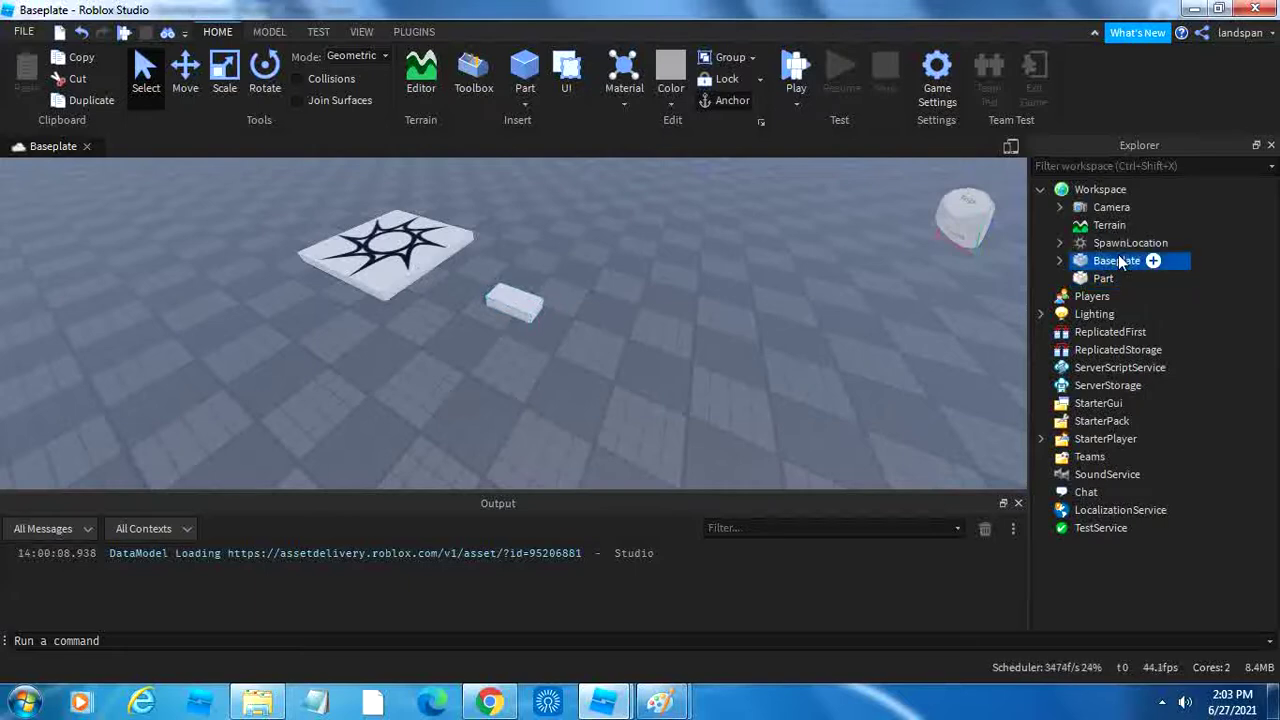
{"action": "right_click_drag", "start_coordinate": [738, 369], "coordinate": [738, 358]}
{"action": "scroll", "coordinate": [738, 358], "scroll_direction": "down", "scroll_amount": 5}
{"action": "scroll", "coordinate": [738, 358], "scroll_direction": "up", "scroll_amount": 3}
{"action": "scroll", "coordinate": [738, 358], "scroll_direction": "up", "scroll_amount": 3}
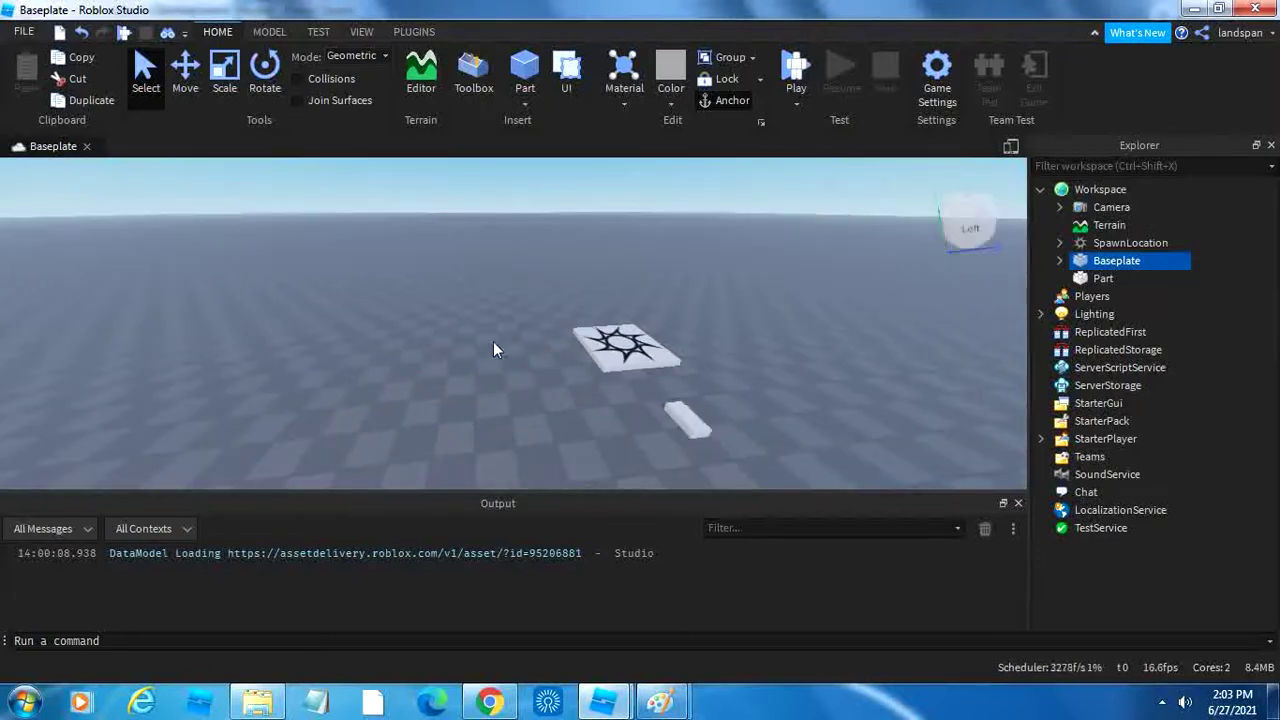
{"action": "left_click", "coordinate": [686, 422]}
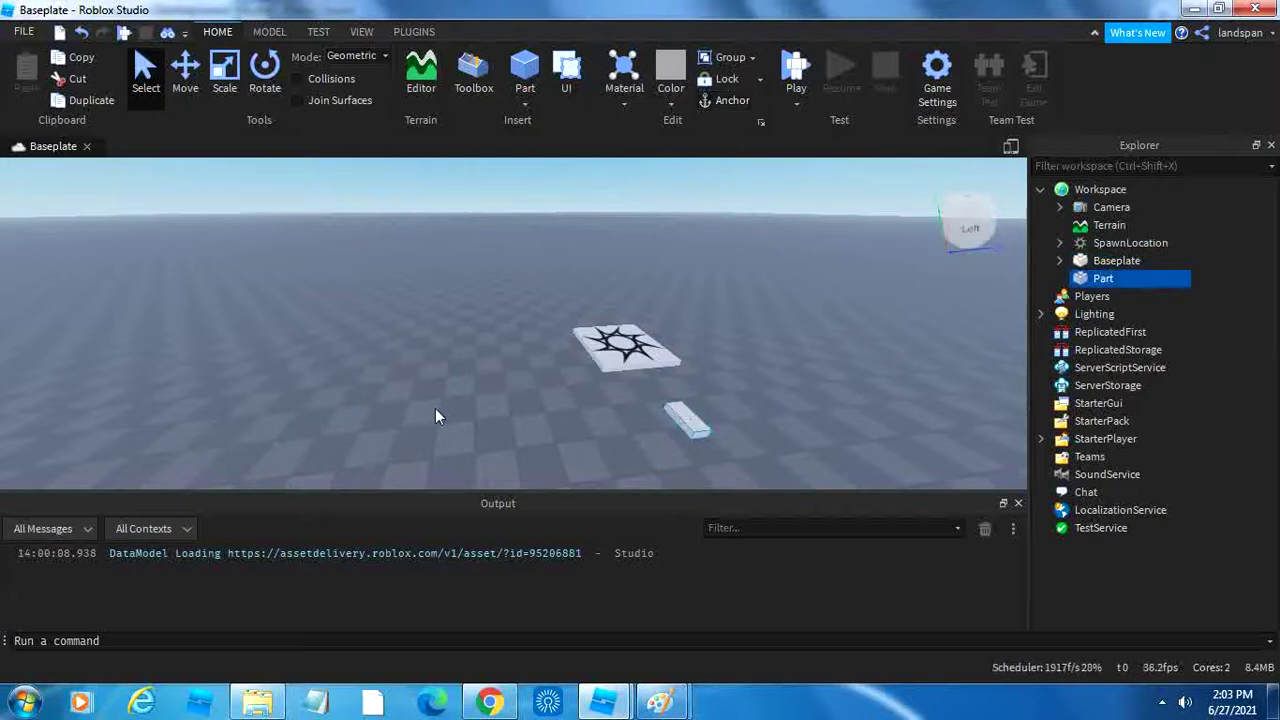
{"action": "left_click", "coordinate": [370, 410]}
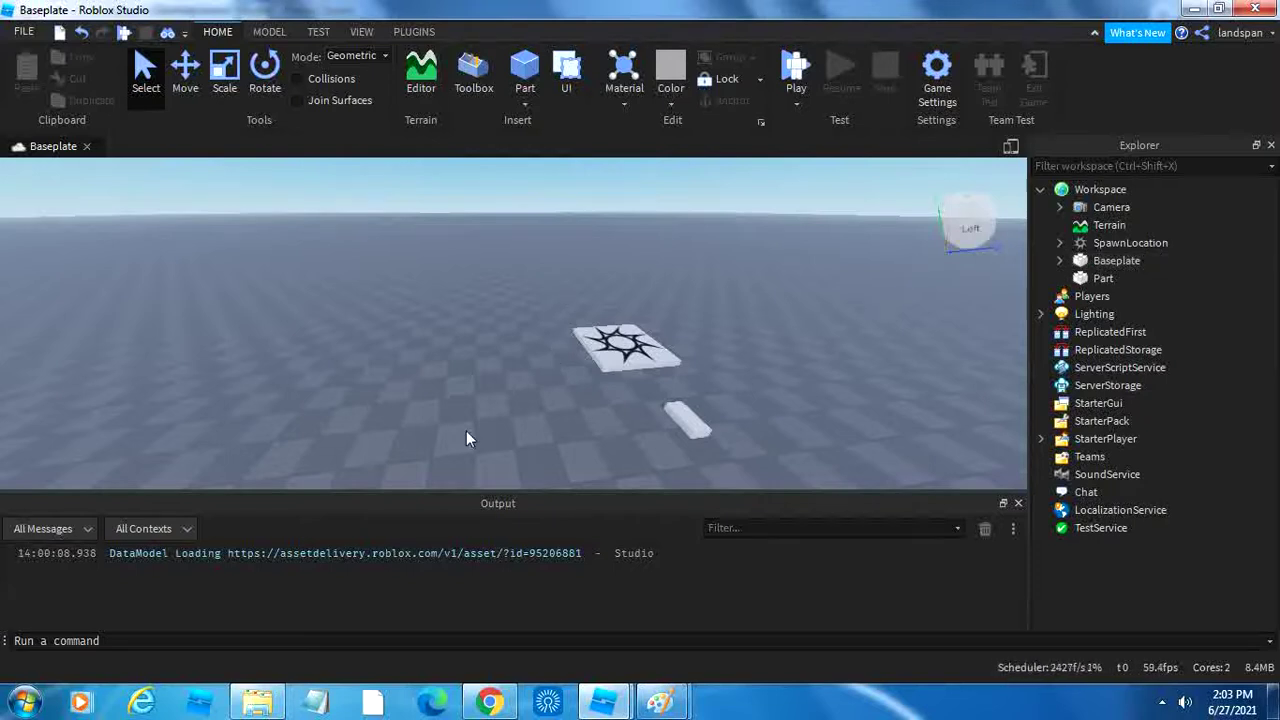
{"action": "scroll", "coordinate": [464, 471], "scroll_direction": "up", "scroll_amount": 5}
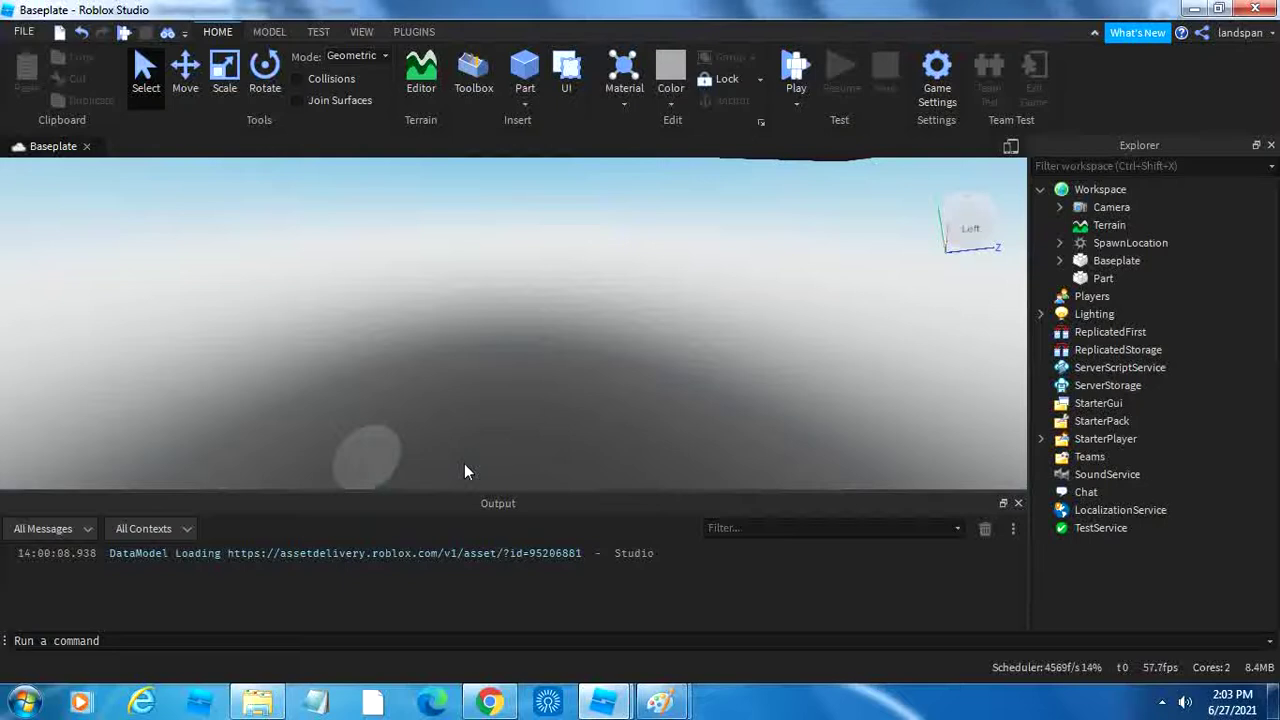
{"action": "scroll", "coordinate": [464, 465], "scroll_direction": "down", "scroll_amount": 5}
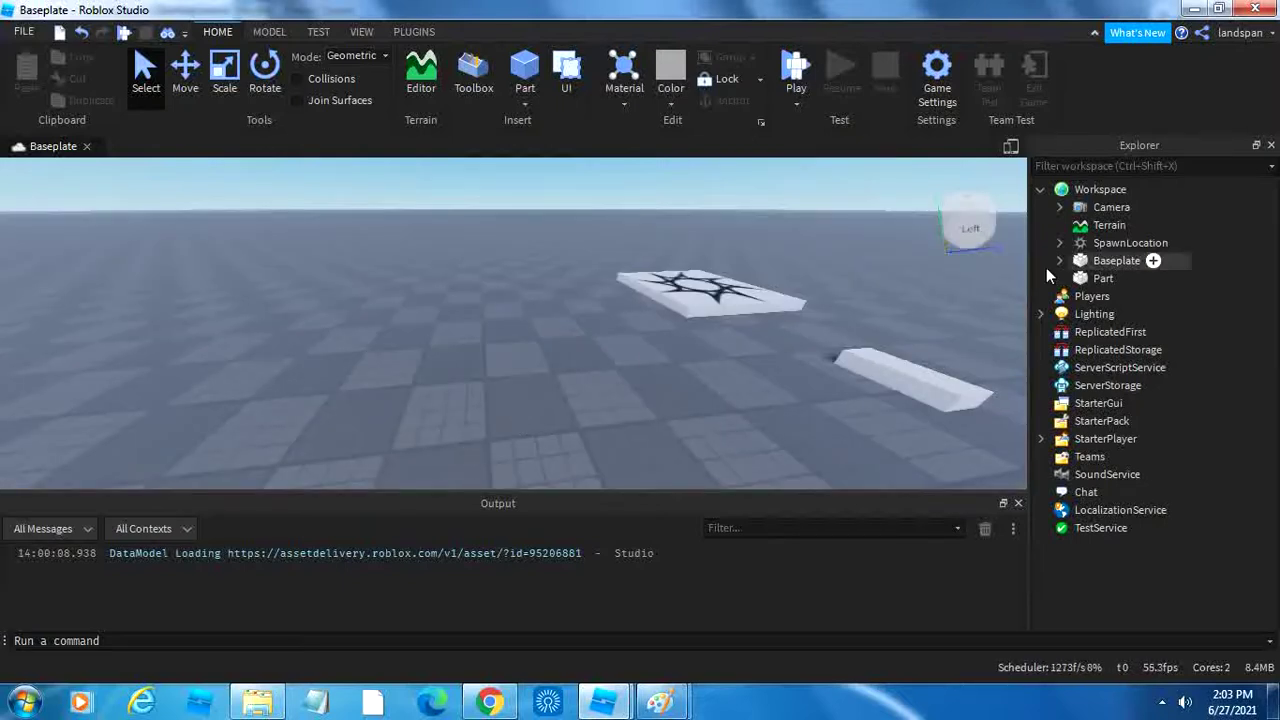
{"action": "left_click", "coordinate": [1112, 261]}
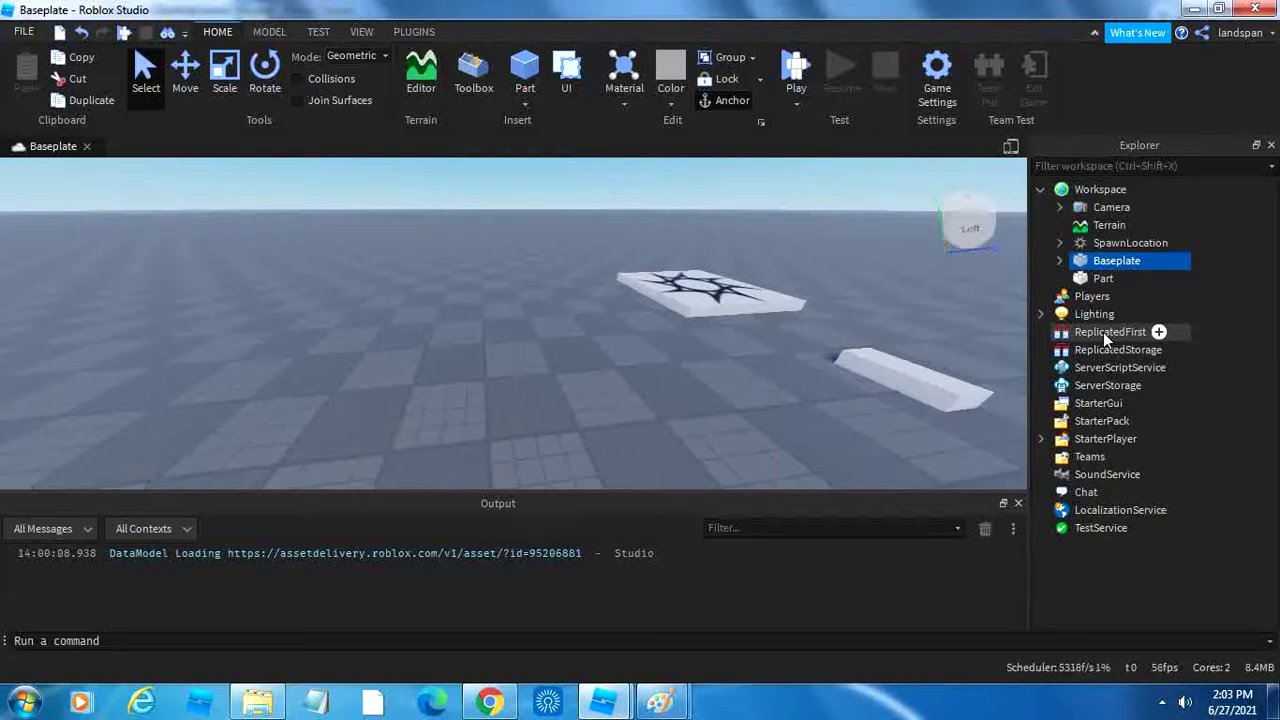
{"action": "left_click", "coordinate": [1096, 279]}
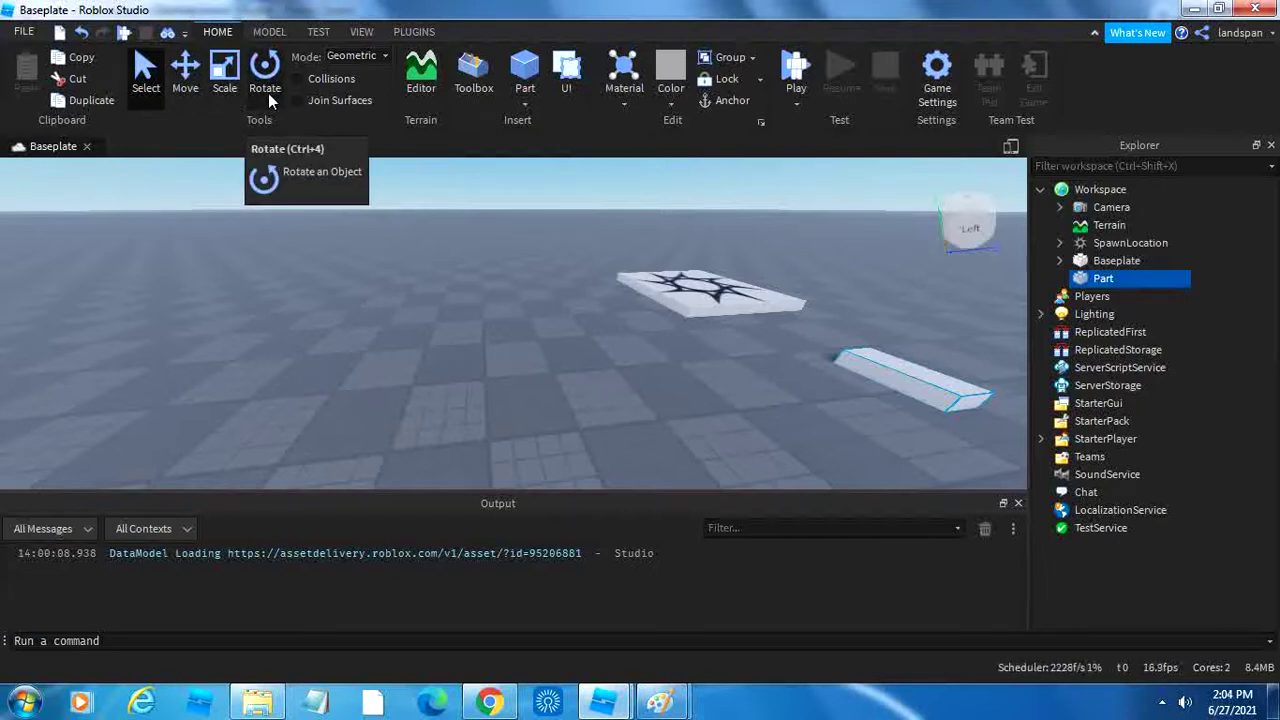
{"action": "scroll", "coordinate": [408, 258], "scroll_direction": "down", "scroll_amount": 5}
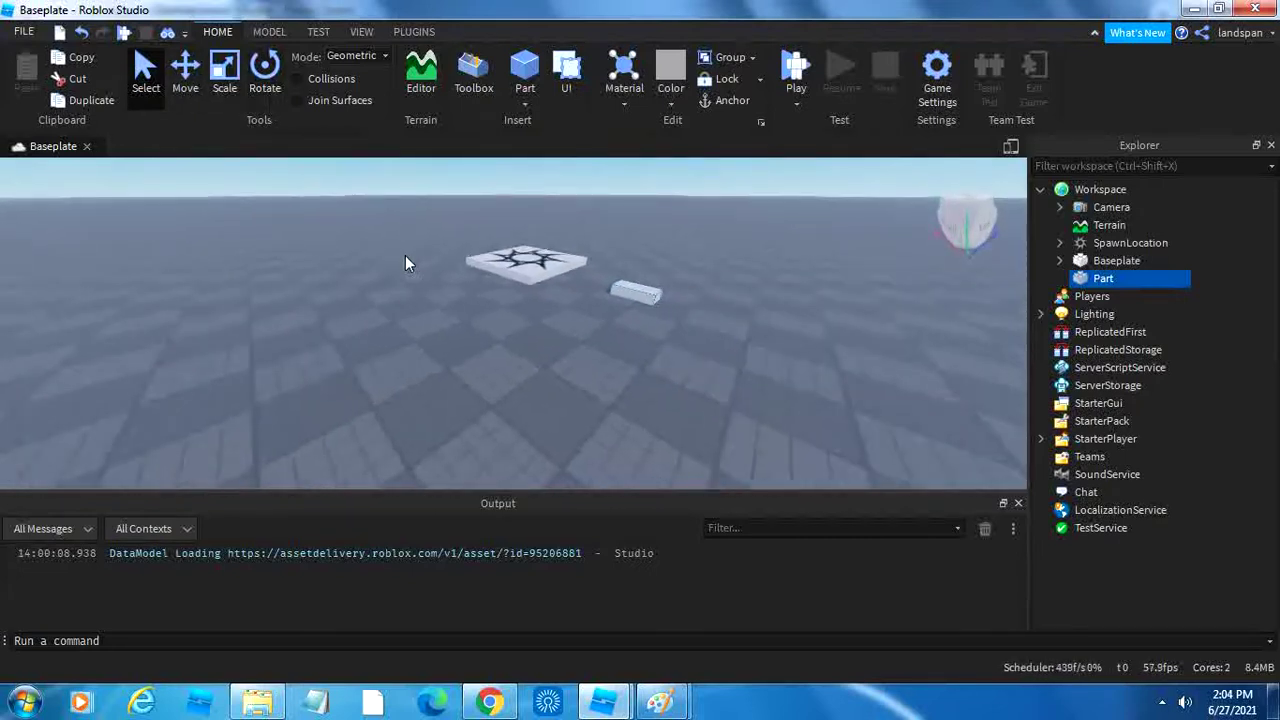
Step: With the Move tool, shift the block Part to a spot in front of the spawn pad, then deselect it
{"action": "left_click", "coordinate": [173, 83]}
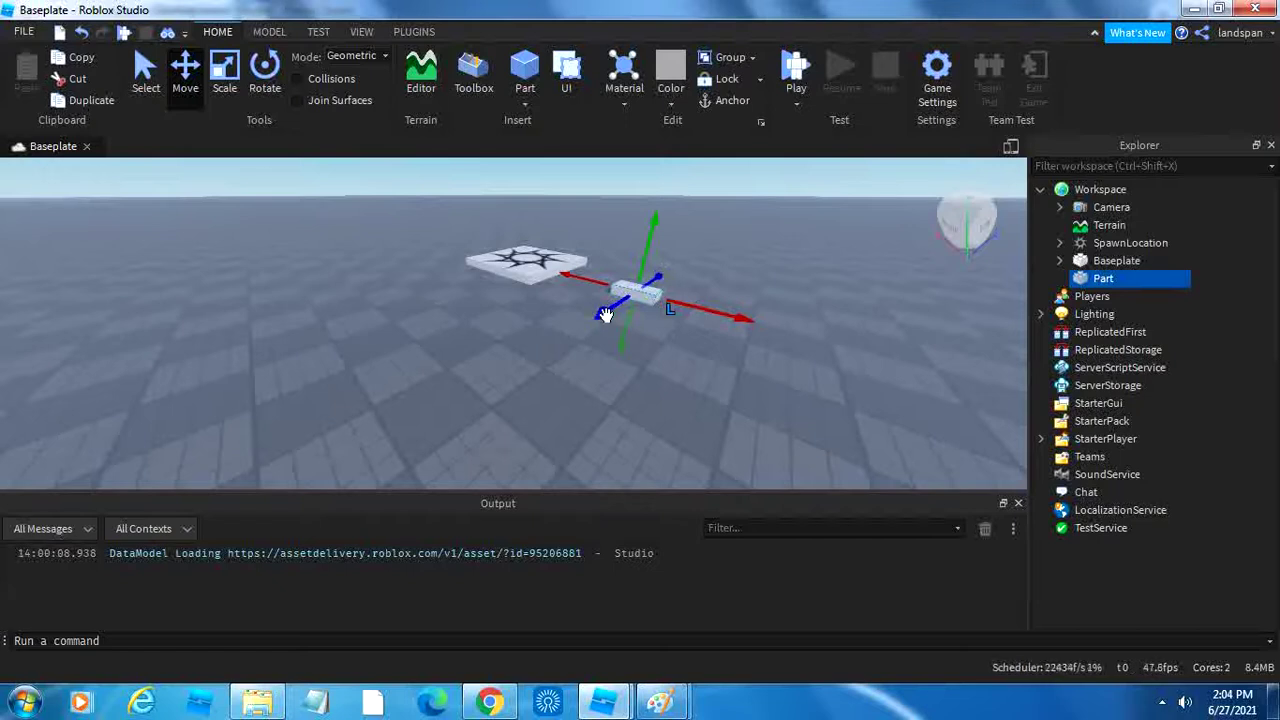
{"action": "left_click_drag", "start_coordinate": [608, 316], "coordinate": [693, 280]}
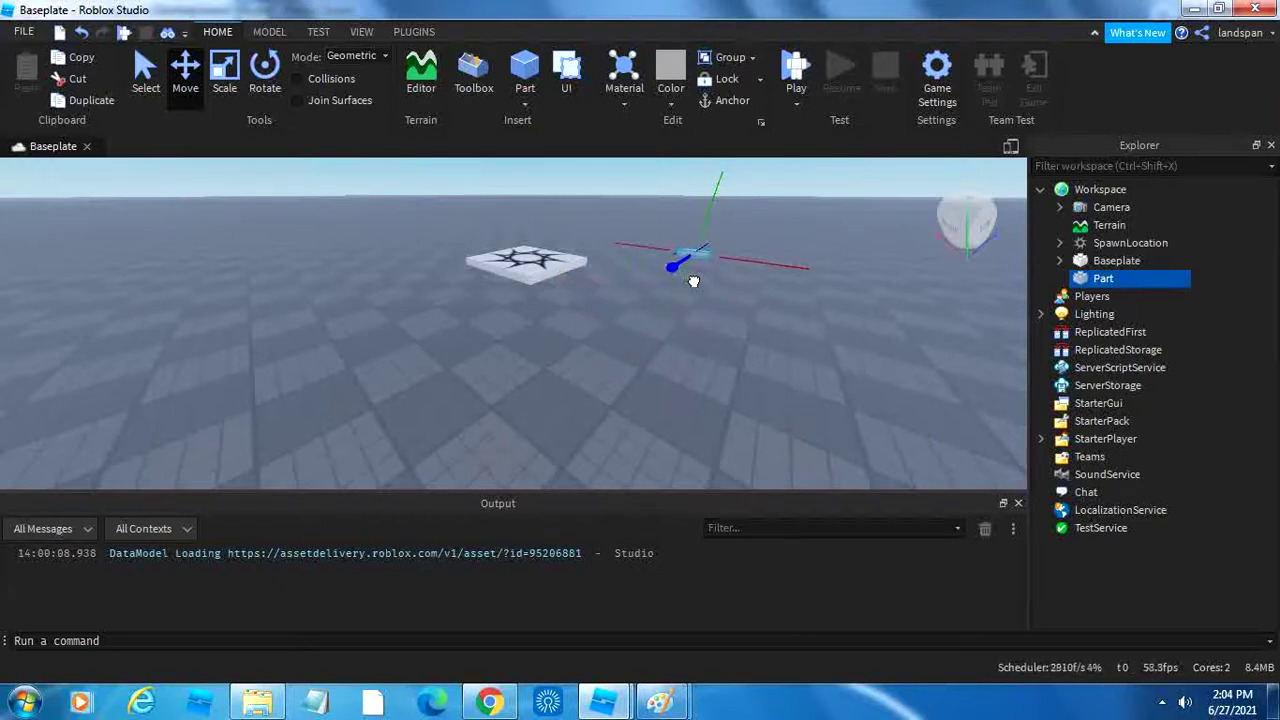
{"action": "left_click_drag", "start_coordinate": [693, 281], "coordinate": [677, 312]}
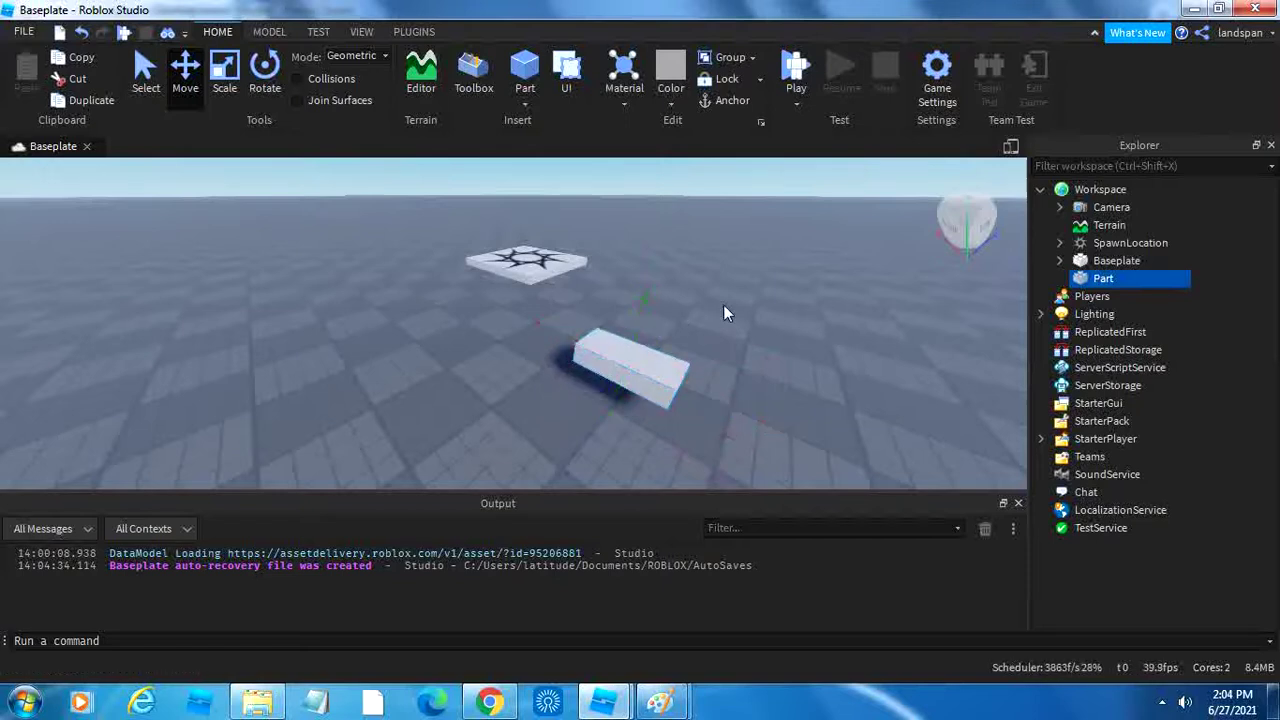
{"action": "left_click", "coordinate": [798, 271]}
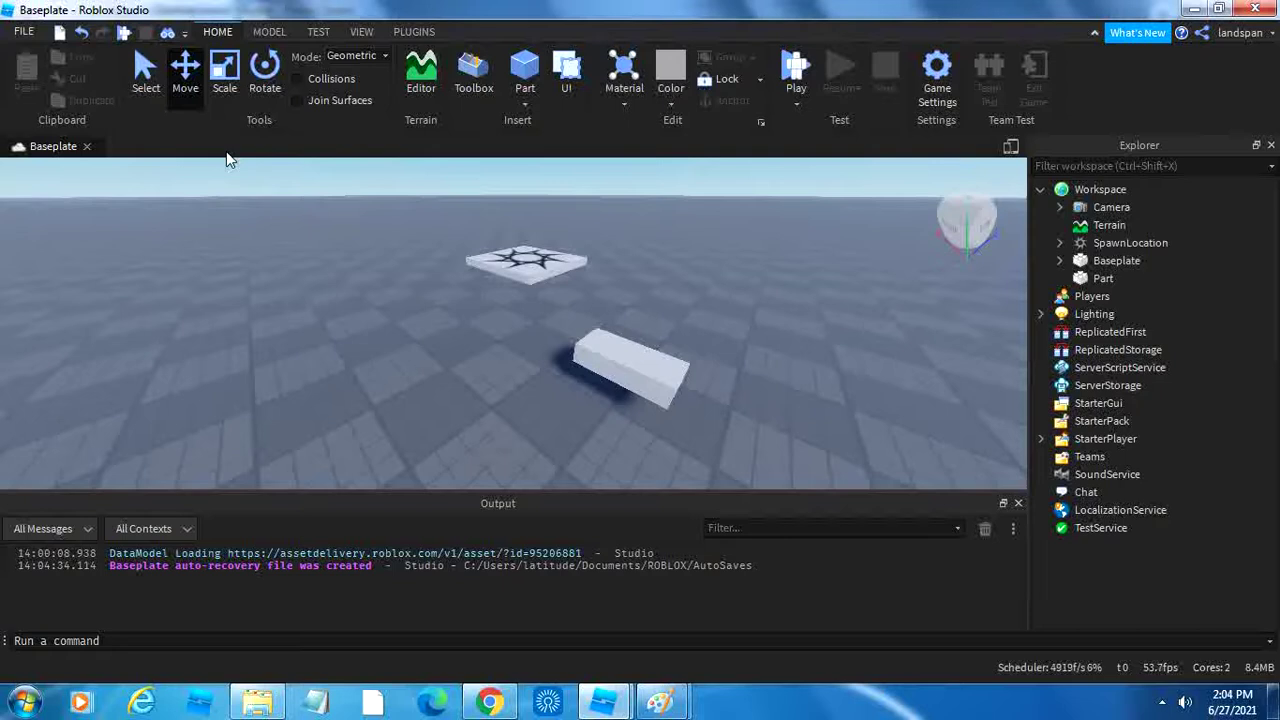
Step: With the Scale tool, stretch the Part upward, then pull it back into a short, thick box
{"action": "left_click", "coordinate": [216, 70]}
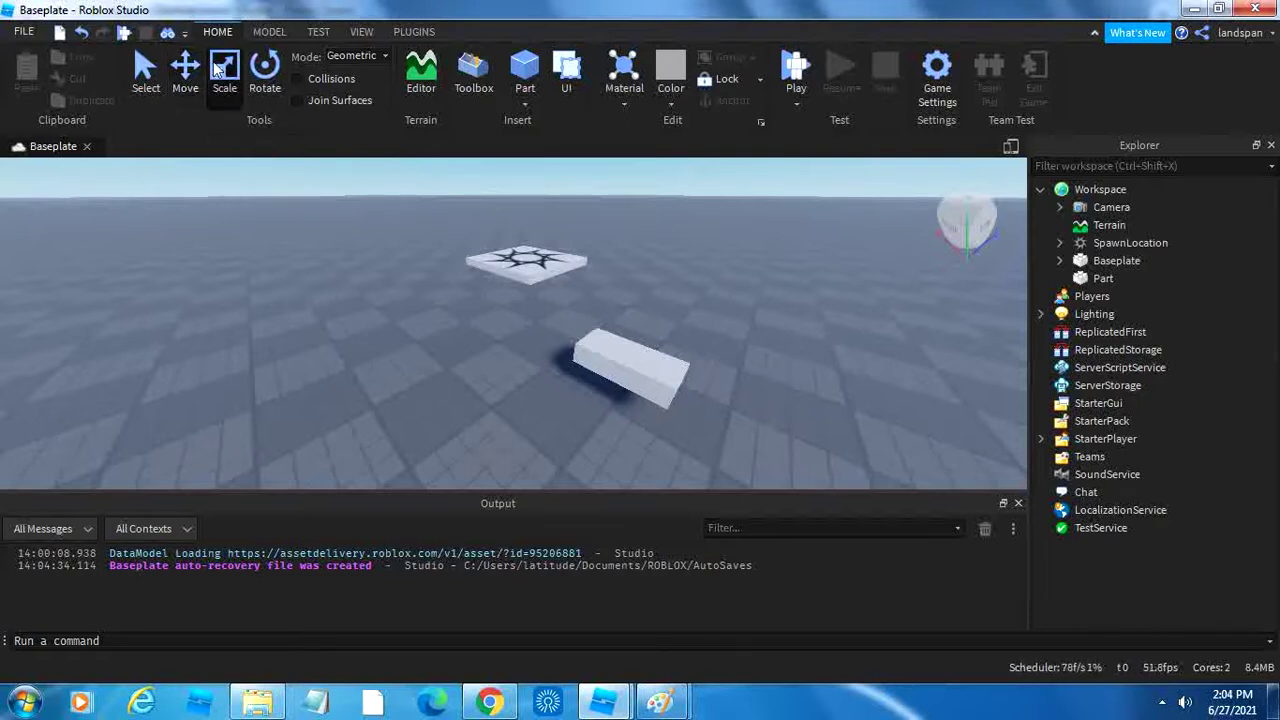
{"action": "left_click", "coordinate": [600, 338]}
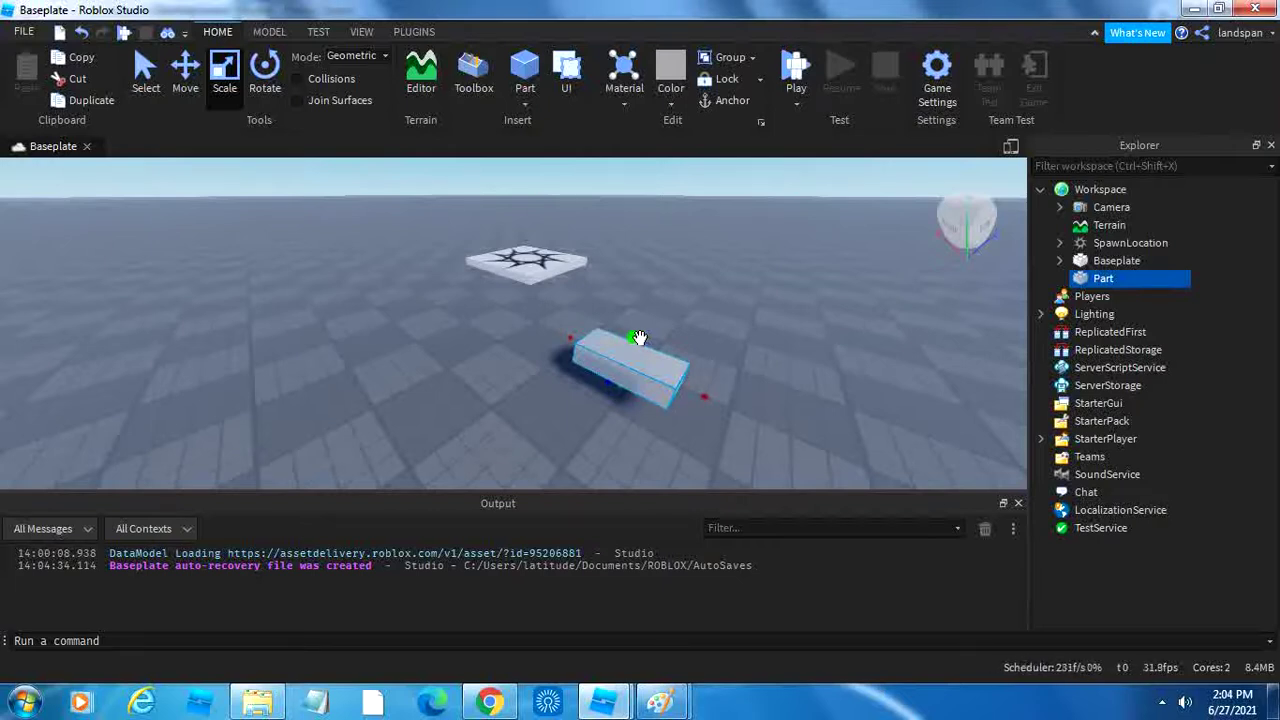
{"action": "left_click_drag", "start_coordinate": [639, 337], "coordinate": [660, 243]}
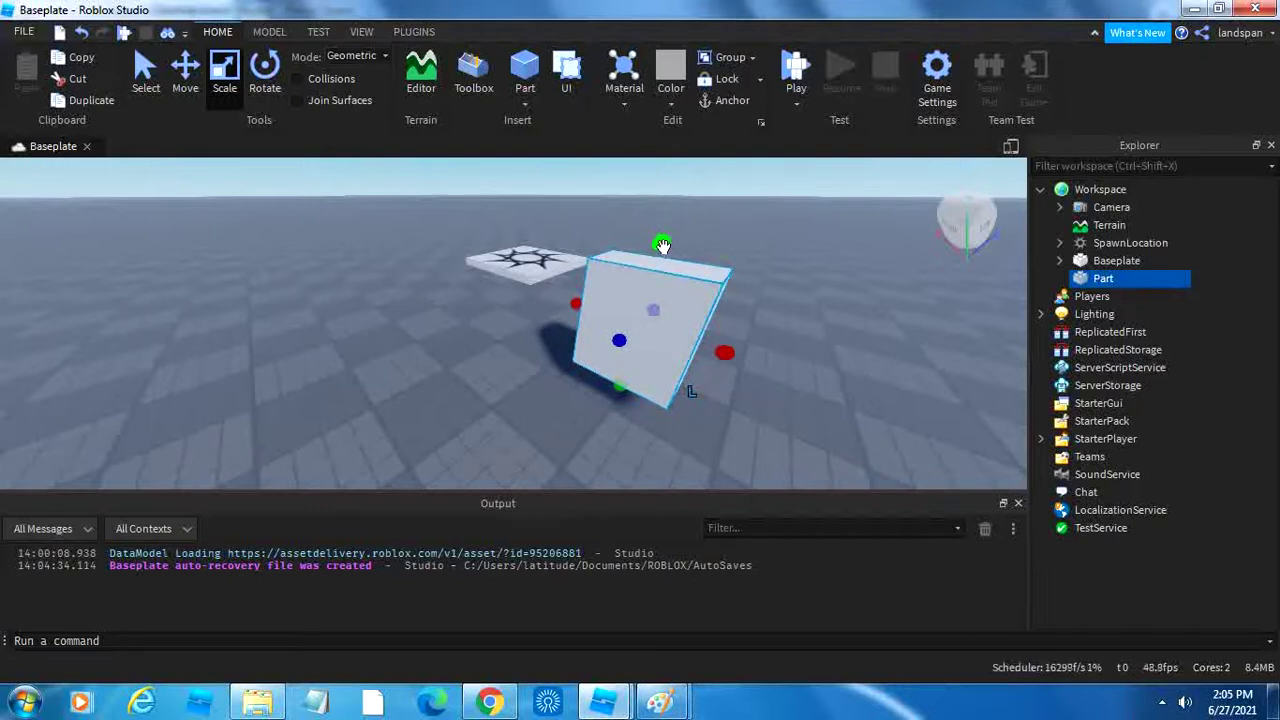
{"action": "left_click_drag", "start_coordinate": [662, 245], "coordinate": [566, 318]}
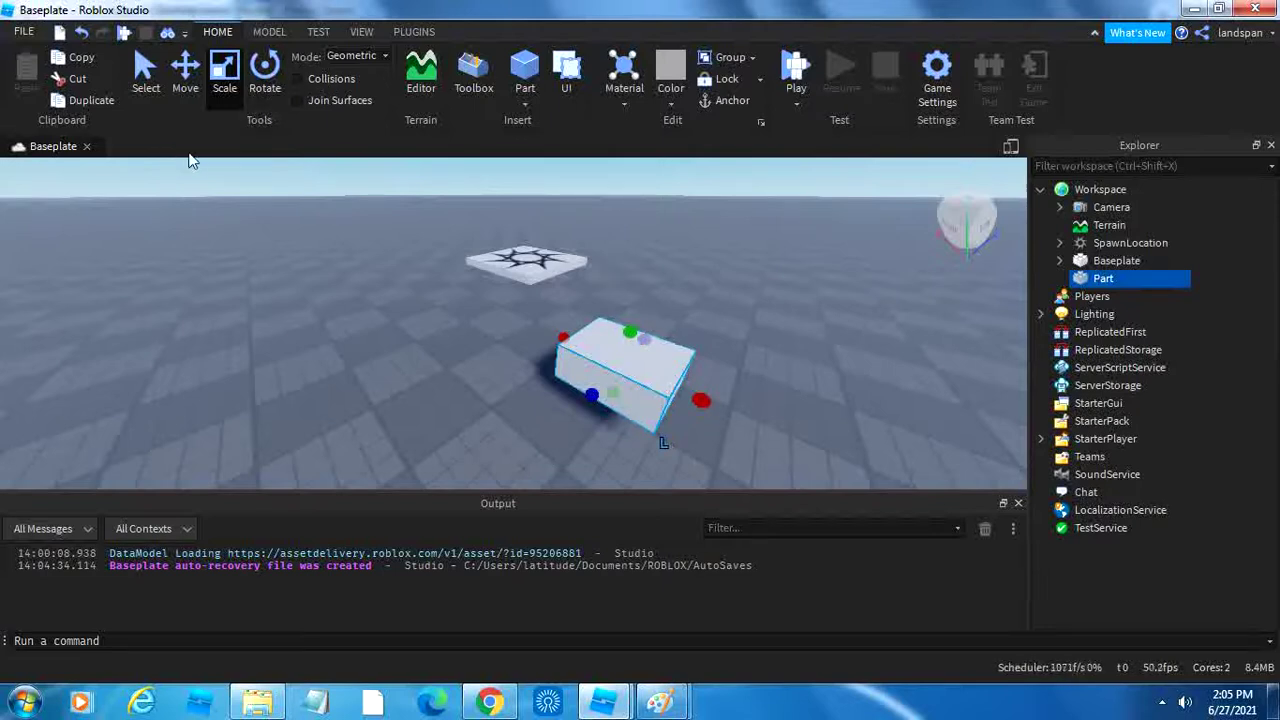
Step: Rotate the block Part about its blue, red and vertical axes with the Rotate tool
{"action": "left_click", "coordinate": [272, 90]}
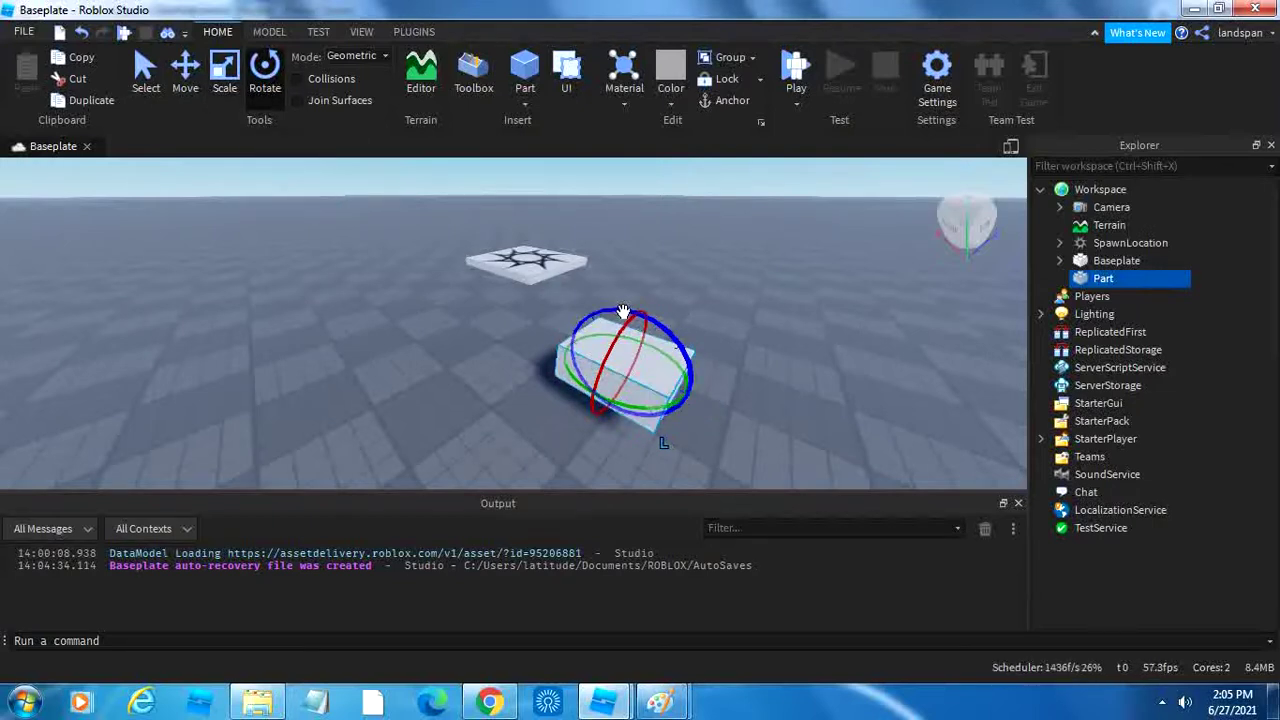
{"action": "left_click_drag", "start_coordinate": [622, 312], "coordinate": [691, 420]}
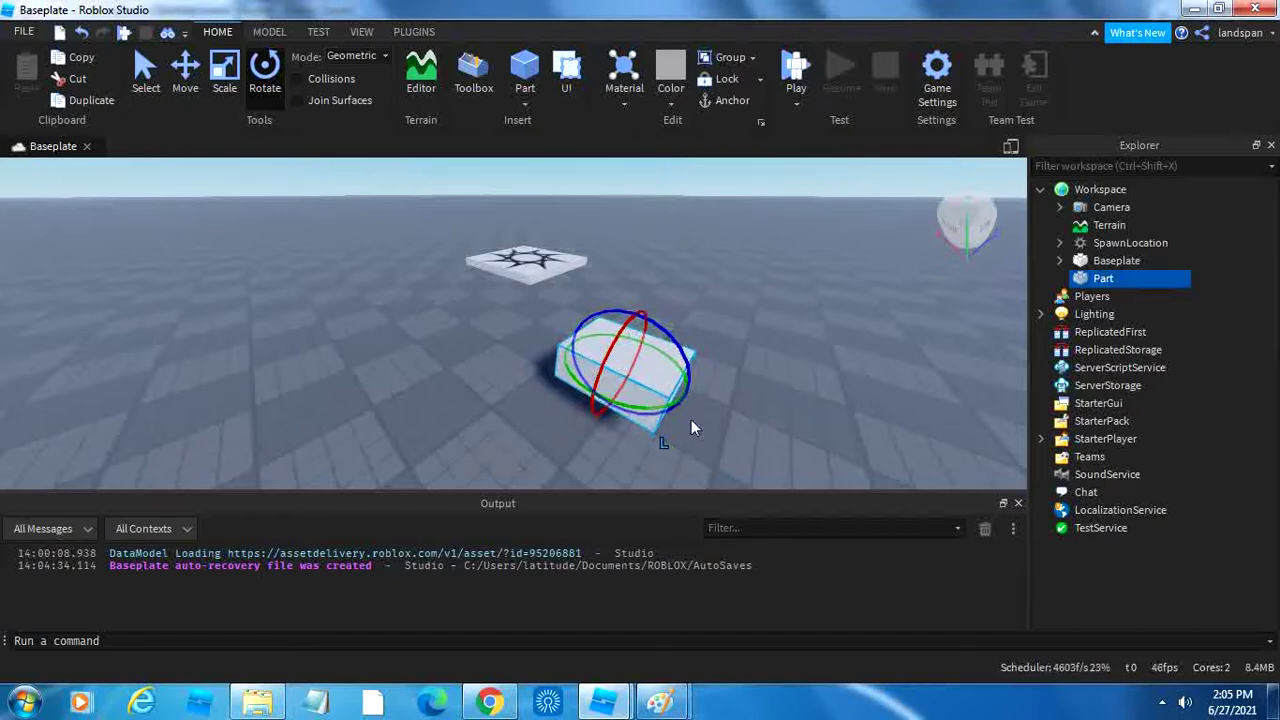
{"action": "left_click_drag", "start_coordinate": [672, 336], "coordinate": [670, 338]}
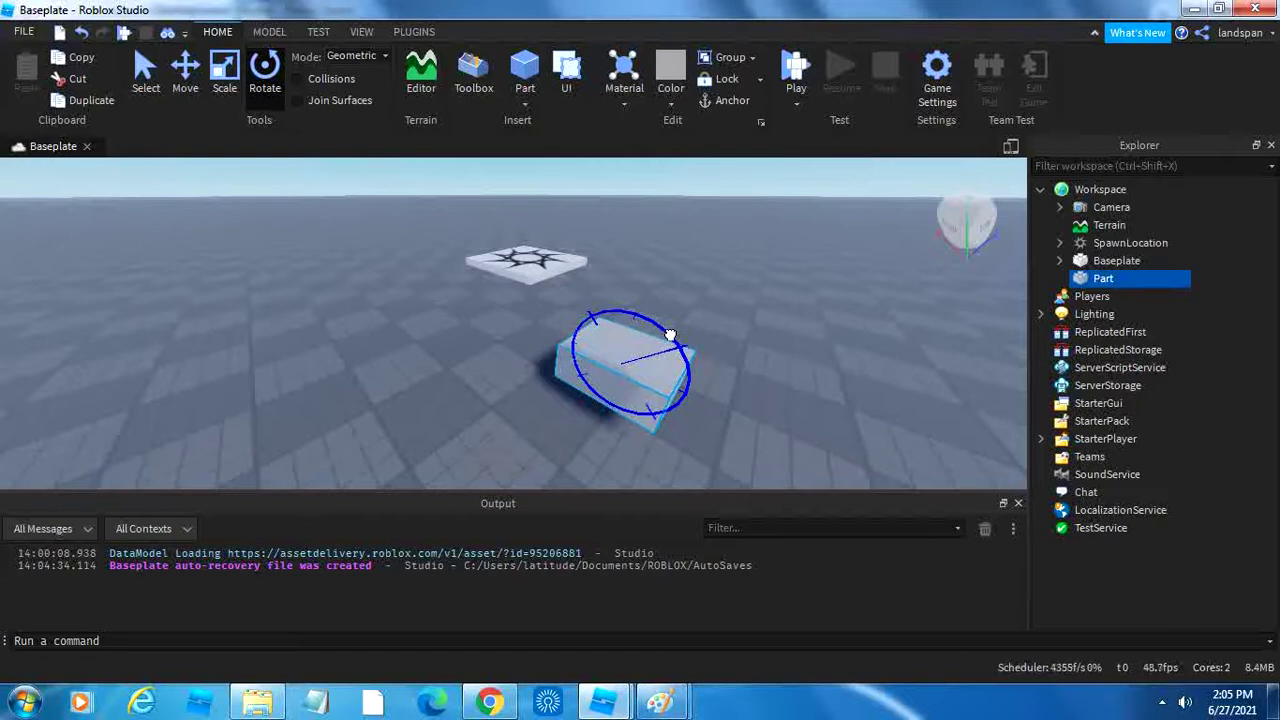
{"action": "mouse_move", "coordinate": [670, 334]}
{"action": "left_mouse_down"}
{"action": "mouse_move", "coordinate": [636, 313]}
{"action": "mouse_move", "coordinate": [597, 314]}
{"action": "mouse_move", "coordinate": [568, 383]}
{"action": "mouse_move", "coordinate": [646, 403]}
{"action": "mouse_move", "coordinate": [557, 349]}
{"action": "mouse_move", "coordinate": [586, 423]}
{"action": "mouse_move", "coordinate": [669, 298]}
{"action": "mouse_move", "coordinate": [677, 333]}
{"action": "left_mouse_up"}
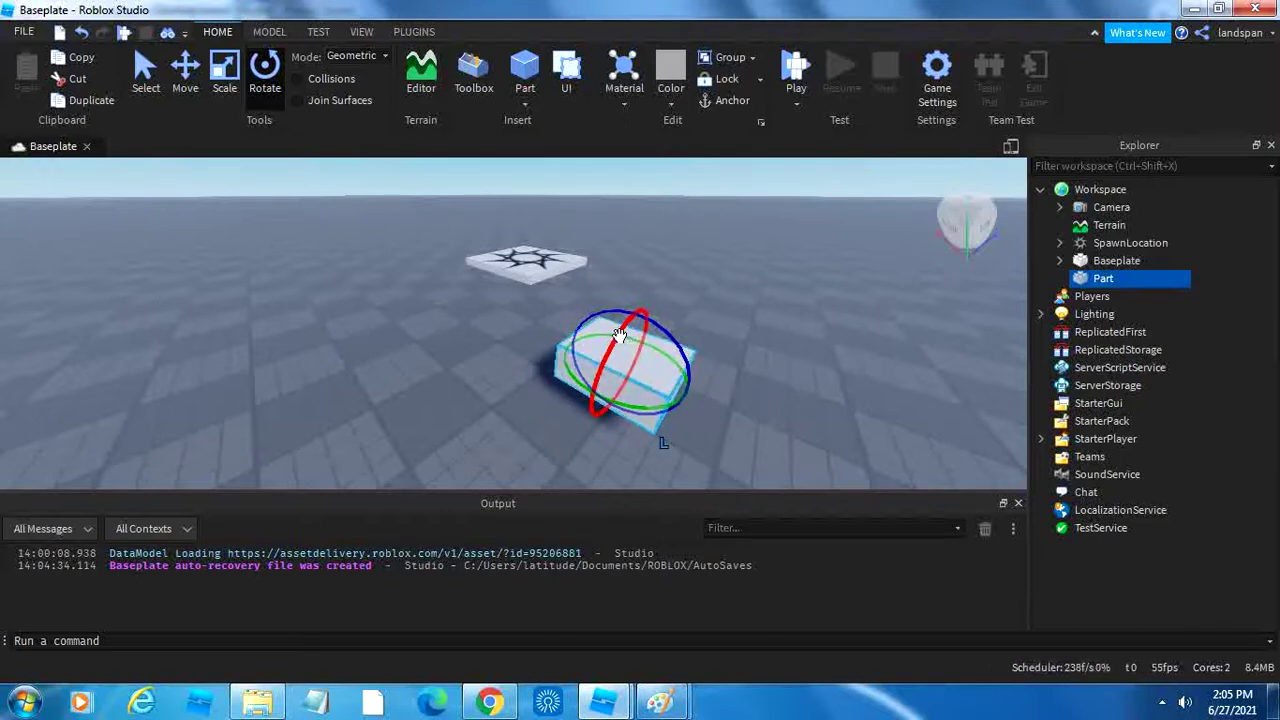
{"action": "mouse_move", "coordinate": [620, 334]}
{"action": "left_mouse_down"}
{"action": "mouse_move", "coordinate": [699, 270]}
{"action": "mouse_move", "coordinate": [709, 346]}
{"action": "mouse_move", "coordinate": [569, 366]}
{"action": "mouse_move", "coordinate": [630, 290]}
{"action": "mouse_move", "coordinate": [639, 320]}
{"action": "mouse_move", "coordinate": [656, 319]}
{"action": "mouse_move", "coordinate": [609, 243]}
{"action": "mouse_move", "coordinate": [605, 330]}
{"action": "left_mouse_up"}
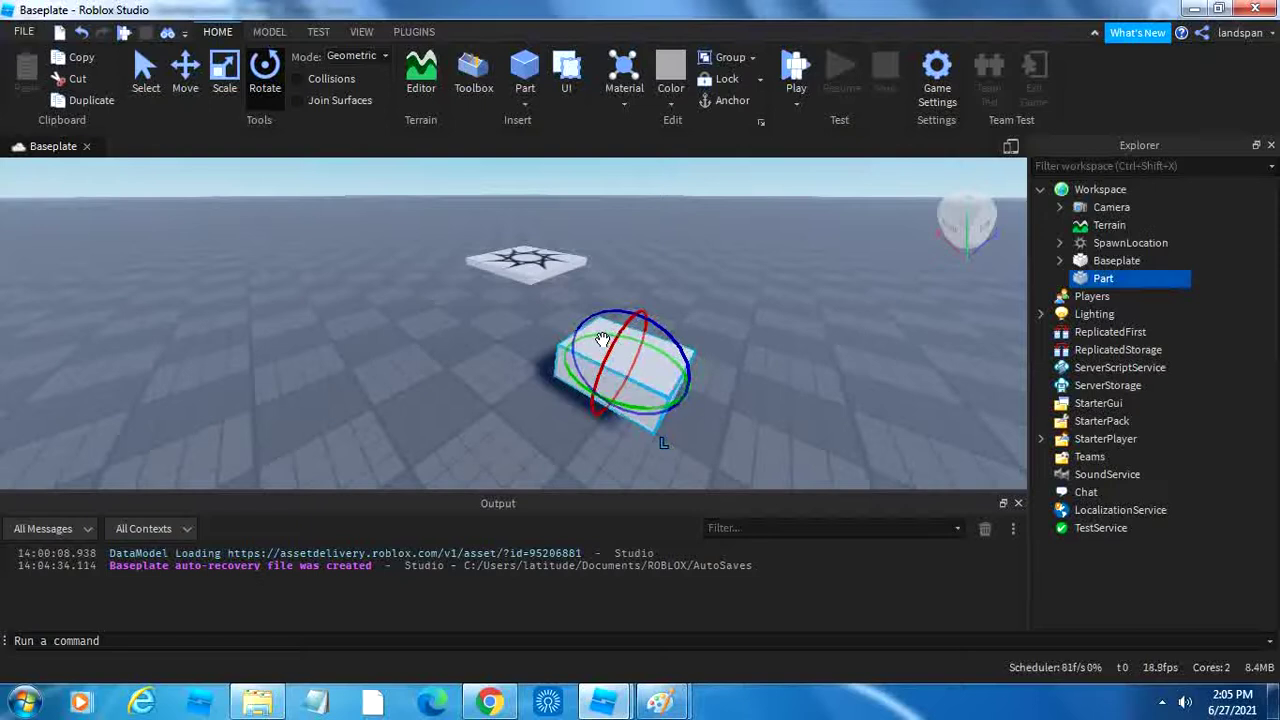
{"action": "left_click_drag", "start_coordinate": [602, 333], "coordinate": [646, 382]}
Step: Deselect the block, view the scene from above, and select the grey block again
{"action": "left_click", "coordinate": [806, 281]}
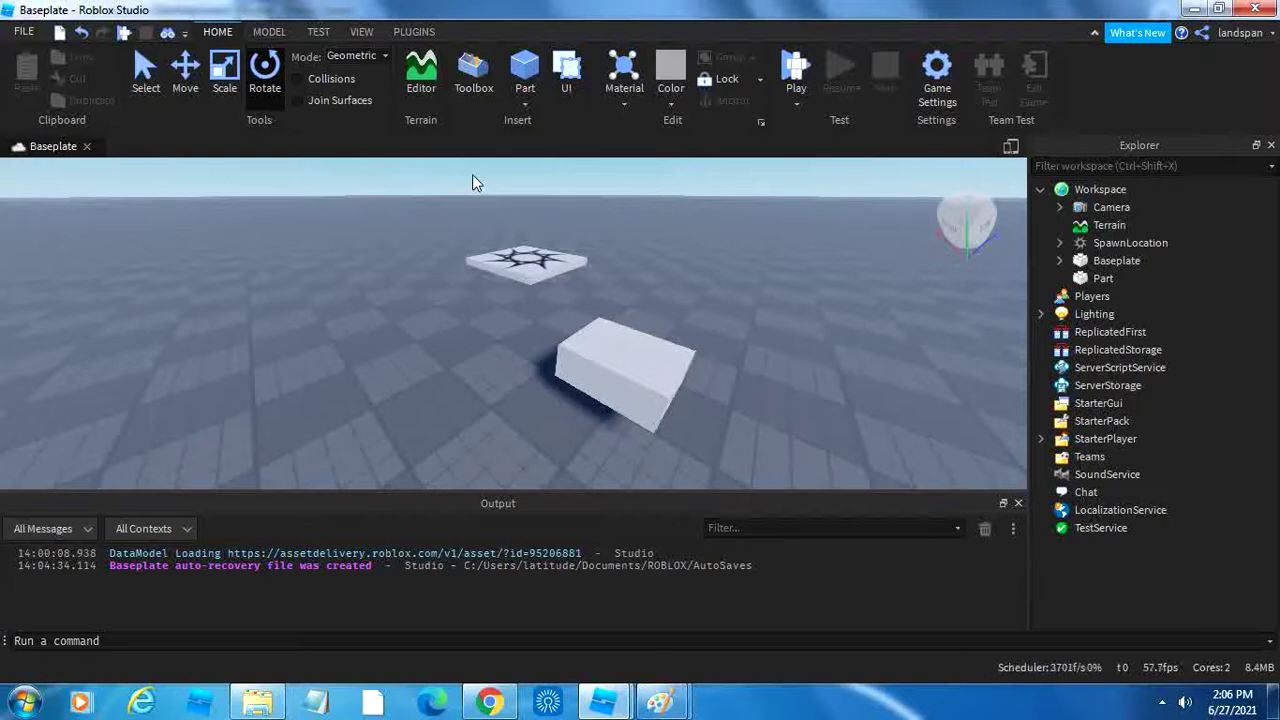
{"action": "mouse_move", "coordinate": [738, 267]}
{"action": "right_mouse_down"}
{"action": "mouse_move", "coordinate": [742, 279]}
{"action": "mouse_move", "coordinate": [738, 267]}
{"action": "right_mouse_up"}
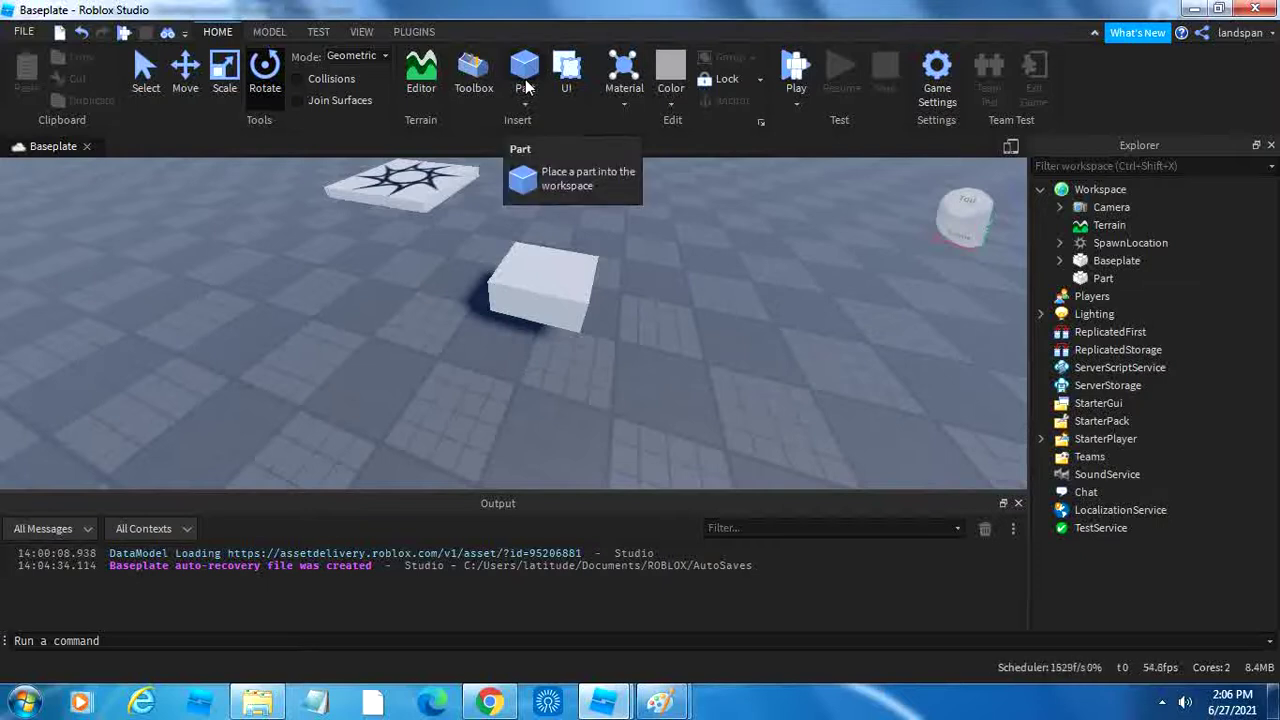
{"action": "left_click", "coordinate": [572, 277]}
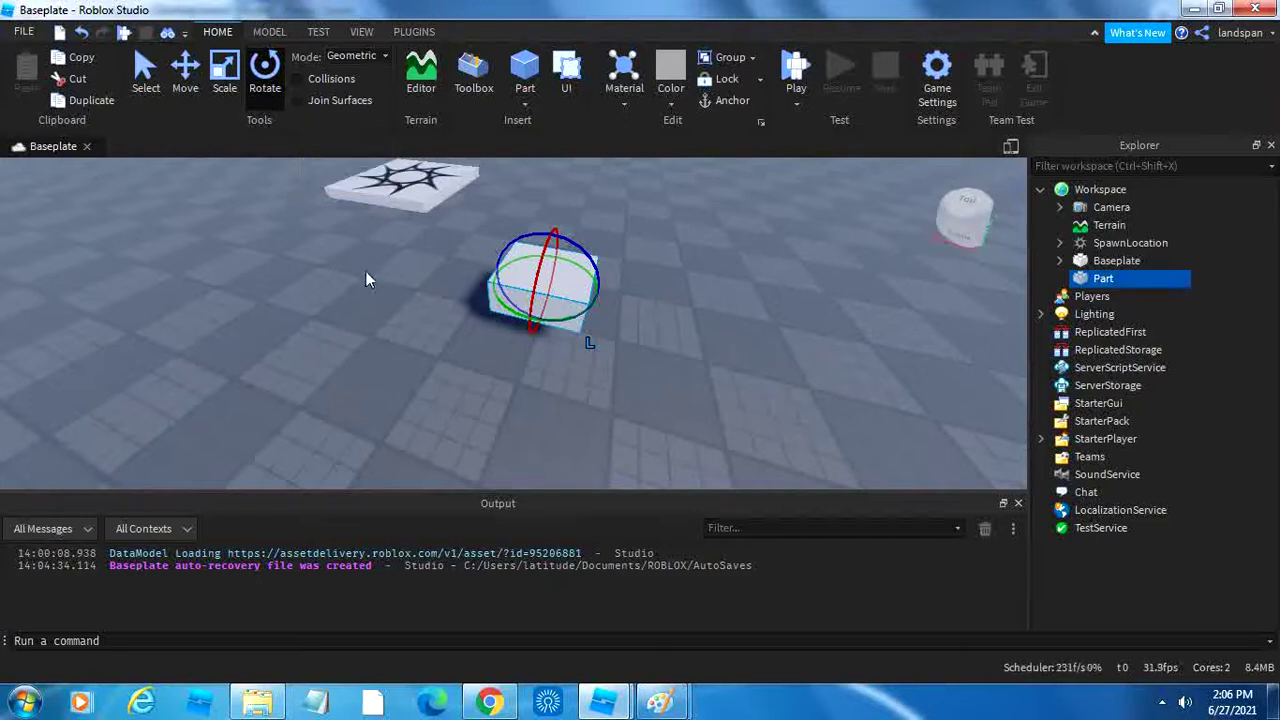
Step: In the View tab, toggle Explorer off and back on, then show the Part's Properties panel
{"action": "left_click", "coordinate": [362, 32]}
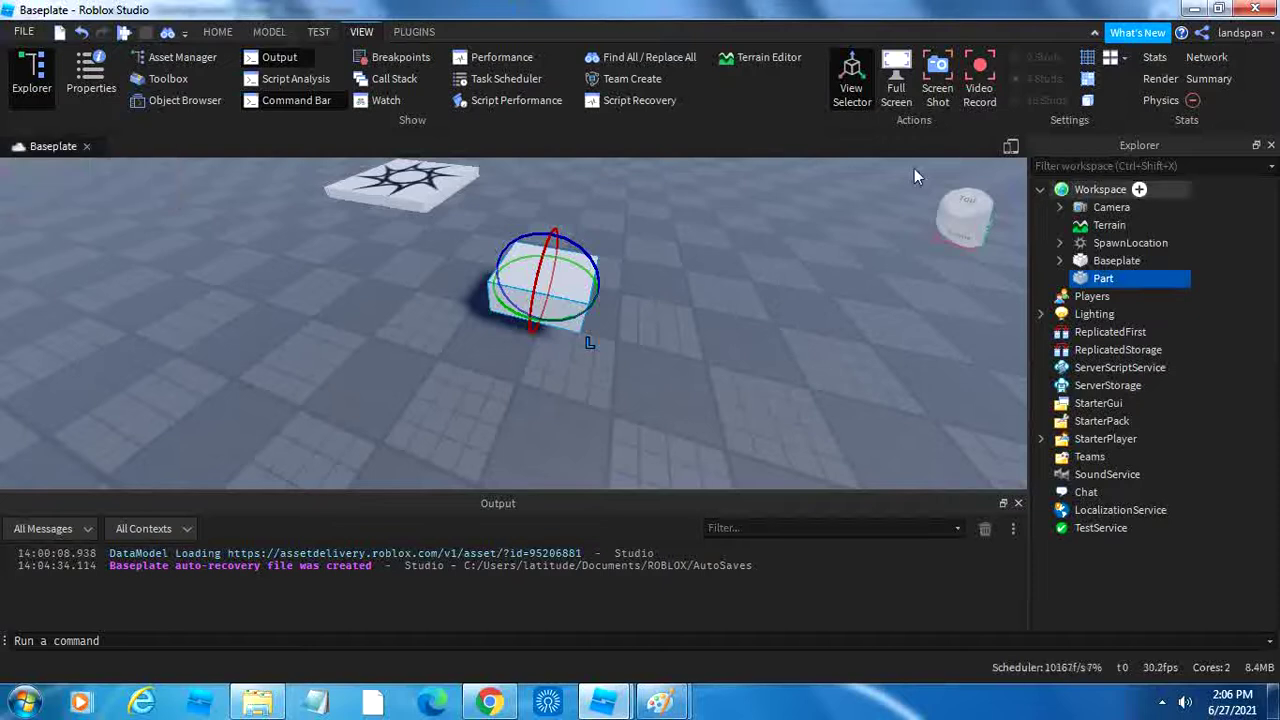
{"action": "left_click", "coordinate": [15, 92]}
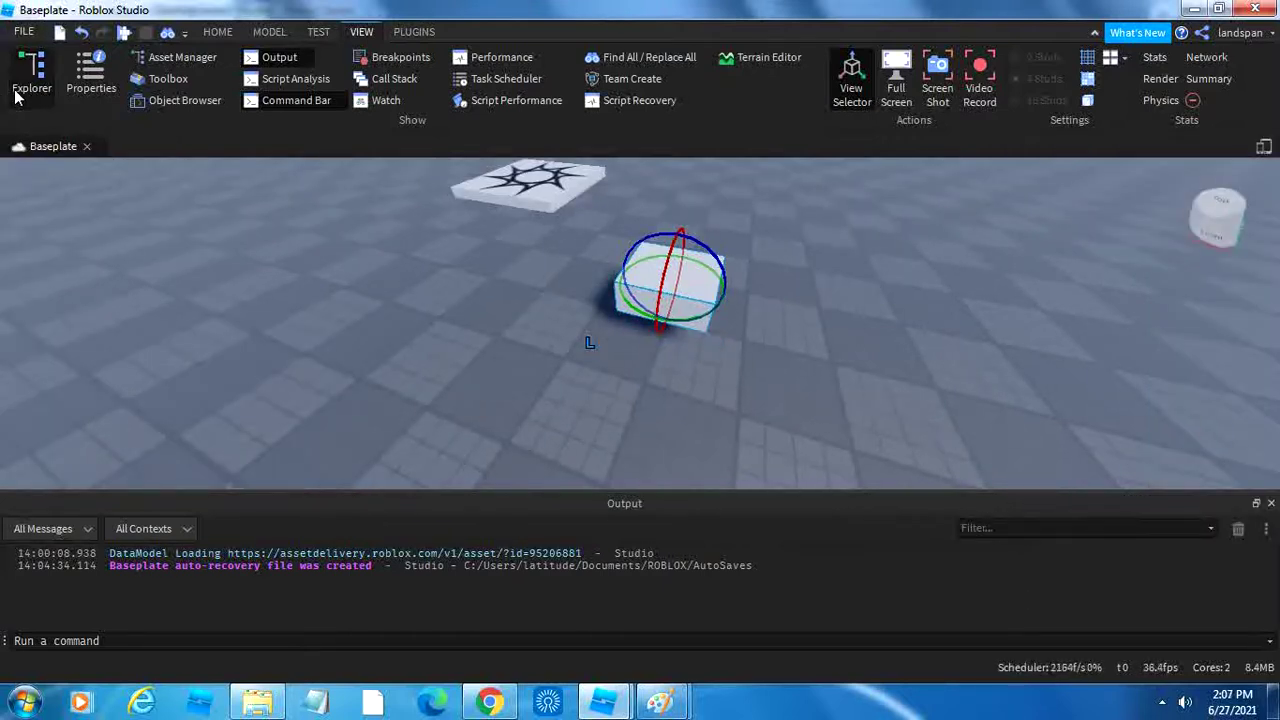
{"action": "left_click", "coordinate": [15, 92]}
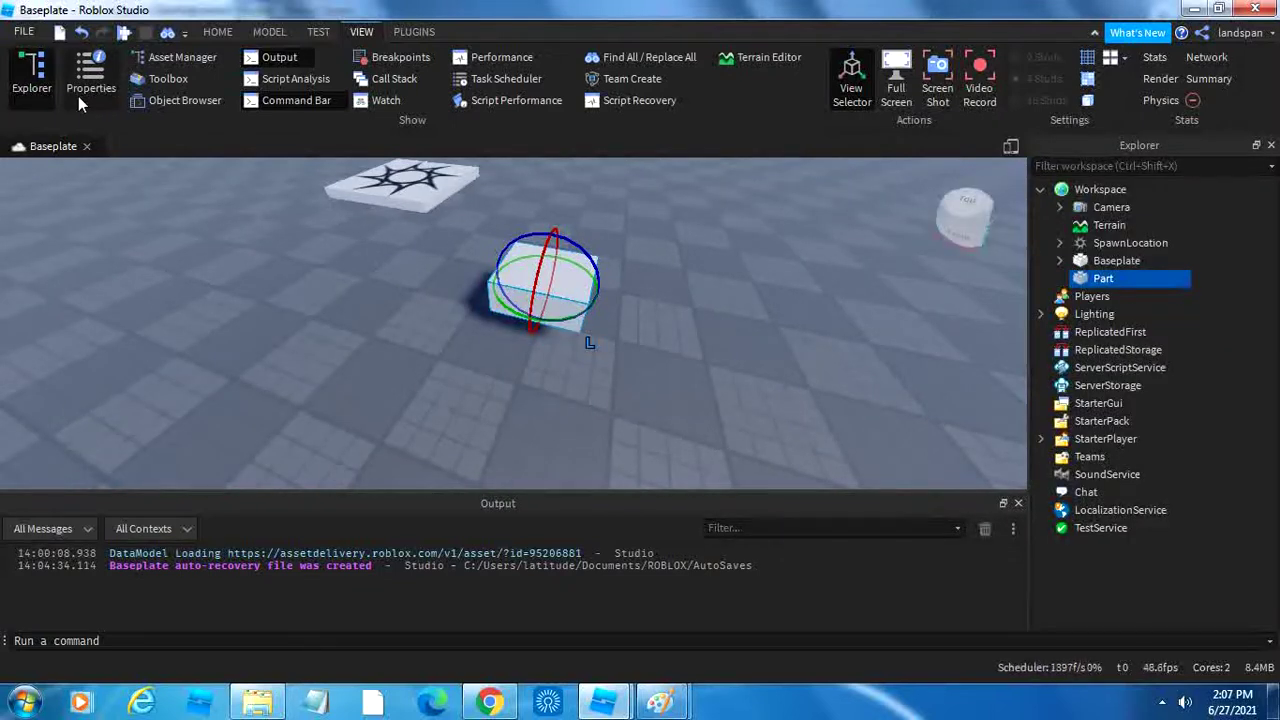
{"action": "left_click", "coordinate": [108, 95]}
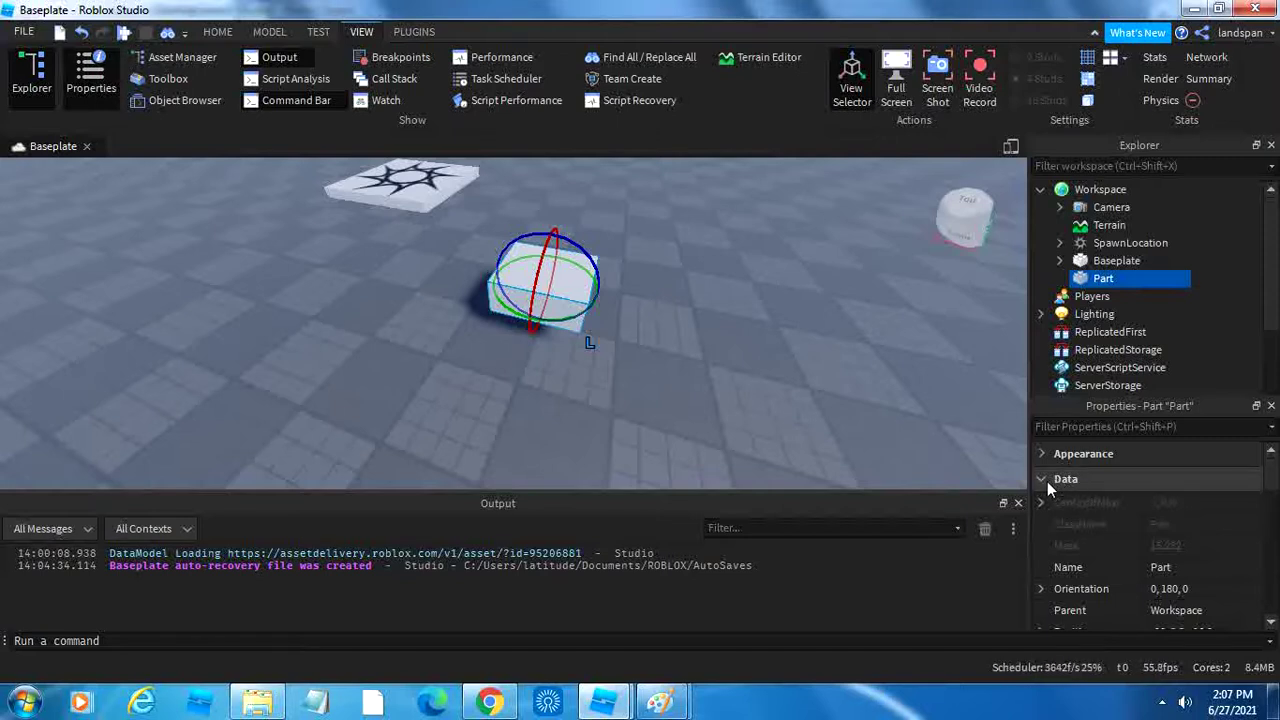
Step: Collapse the Data, Pivot, Transform, Behavior, Part and Assembly groups, and expand Appearance
{"action": "scroll", "coordinate": [1167, 535], "scroll_direction": "down", "scroll_amount": 5}
{"action": "scroll", "coordinate": [1165, 527], "scroll_direction": "down", "scroll_amount": 2}
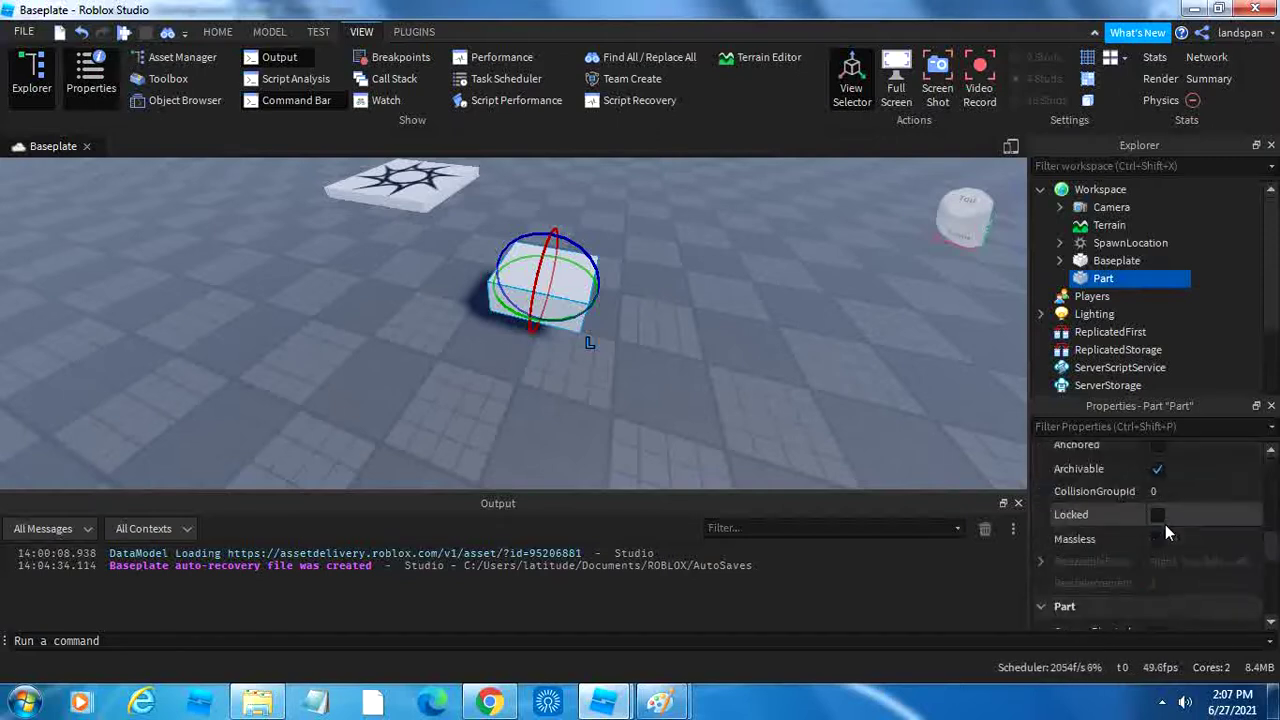
{"action": "scroll", "coordinate": [1165, 527], "scroll_direction": "up", "scroll_amount": 8}
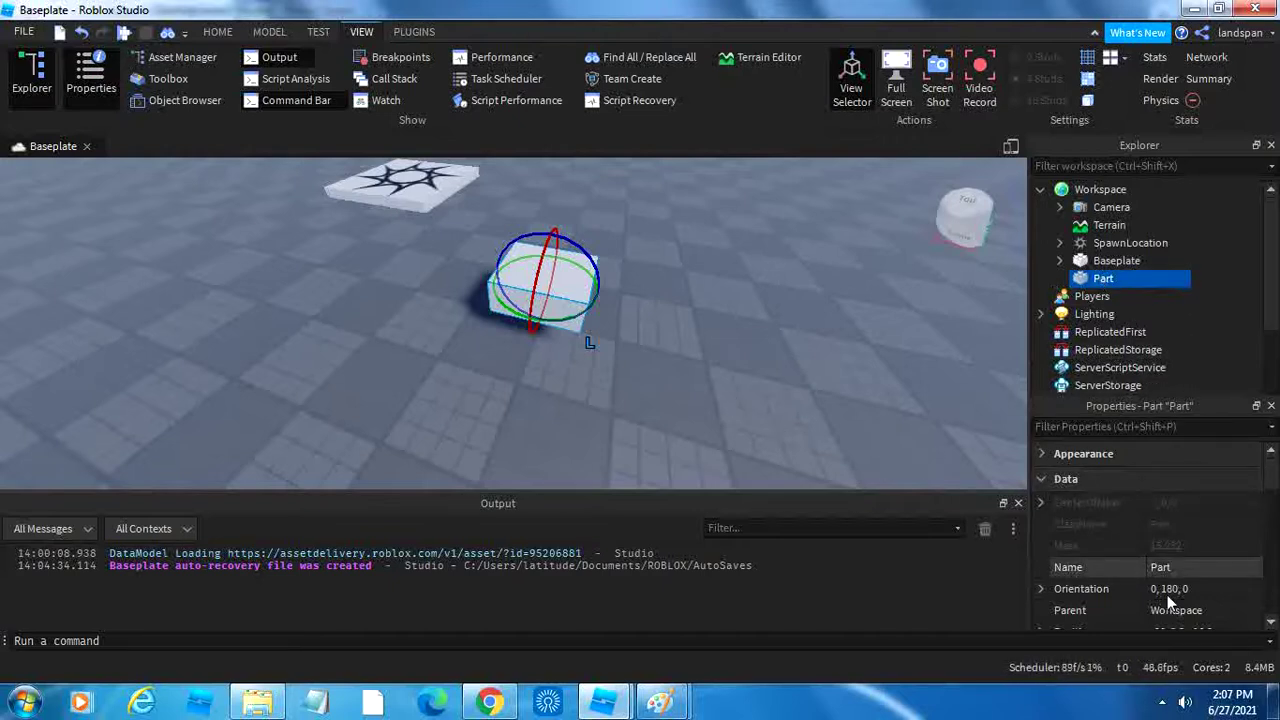
{"action": "left_click", "coordinate": [1040, 479]}
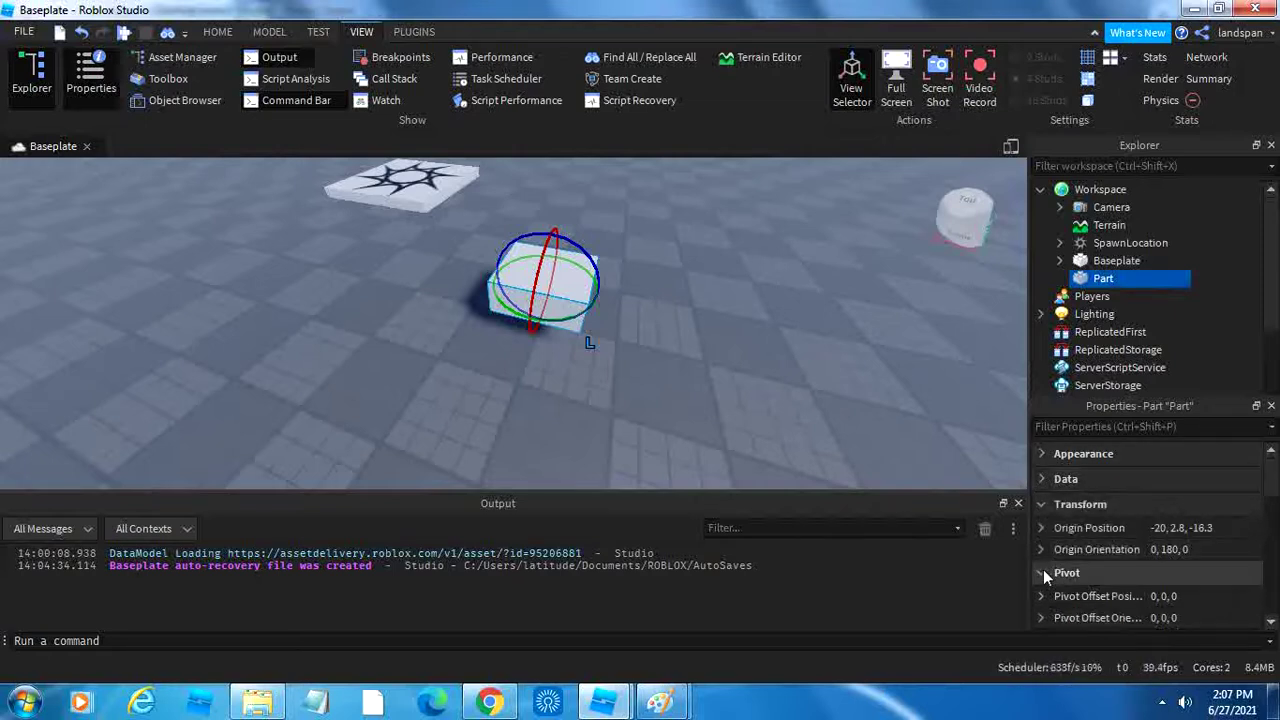
{"action": "left_click", "coordinate": [1043, 571]}
{"action": "left_click", "coordinate": [1041, 505]}
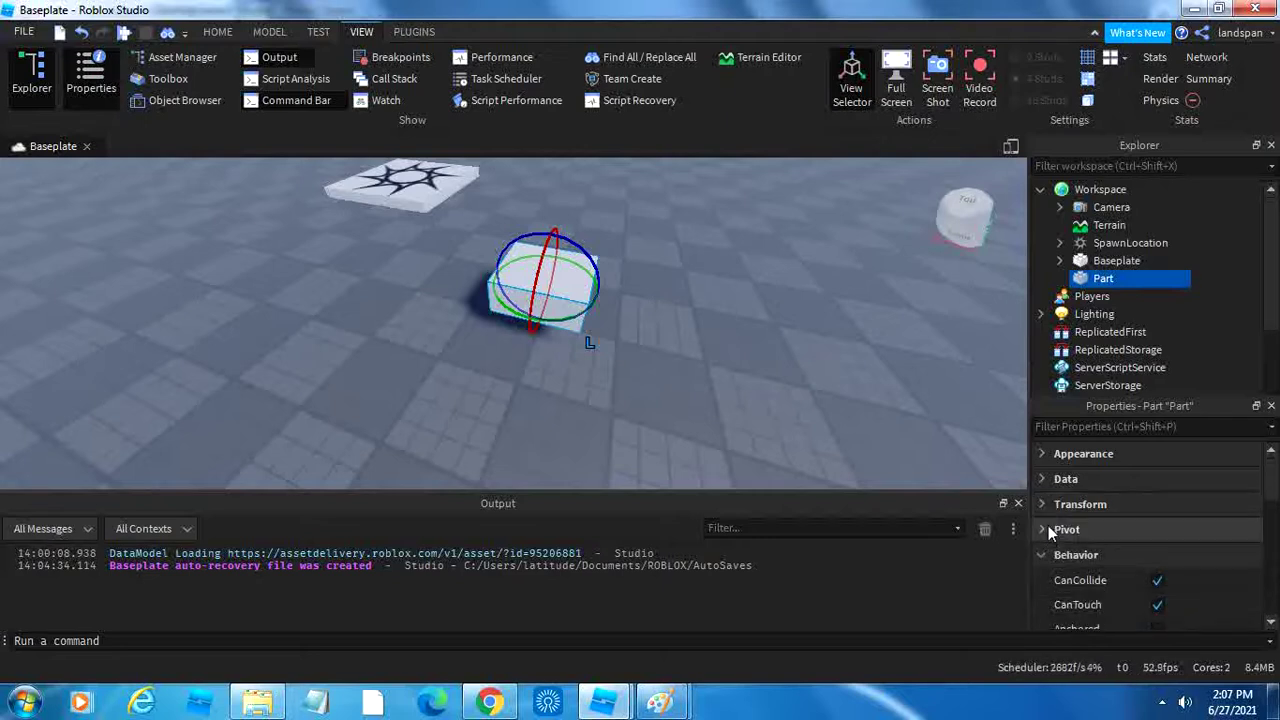
{"action": "left_click", "coordinate": [1041, 553]}
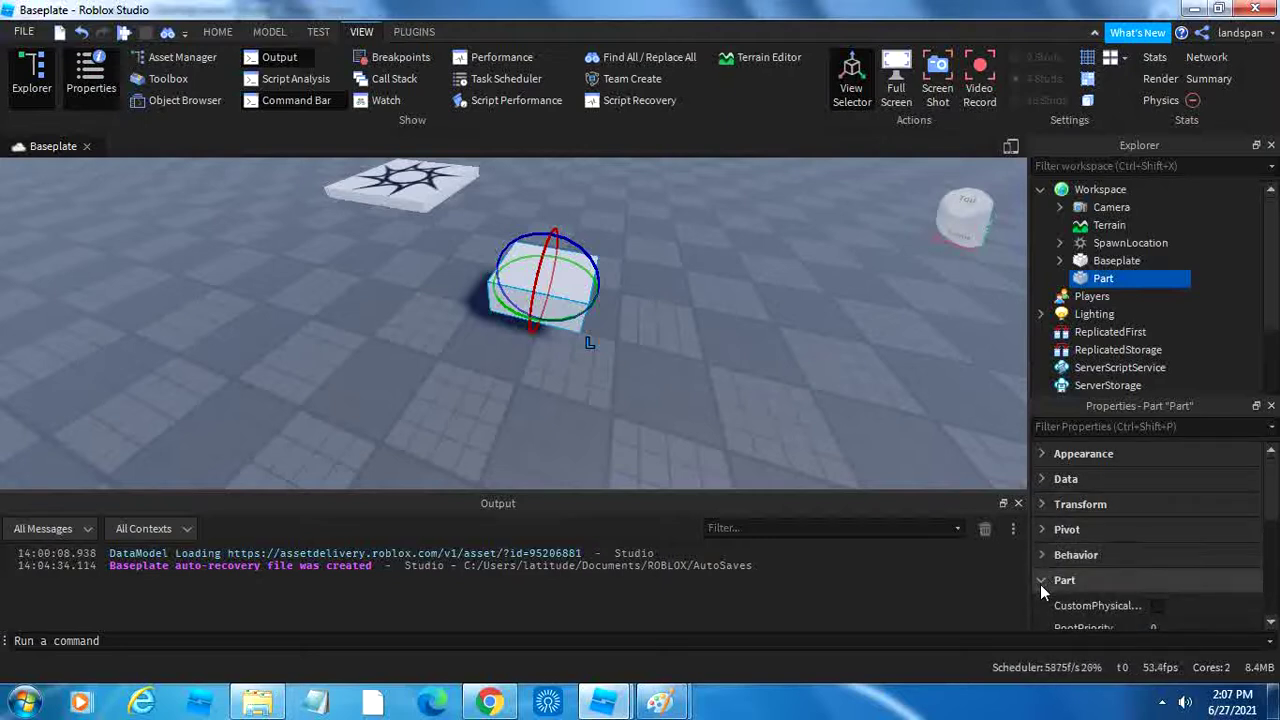
{"action": "left_click", "coordinate": [1040, 582]}
{"action": "scroll", "coordinate": [1040, 585], "scroll_direction": "down", "scroll_amount": 1}
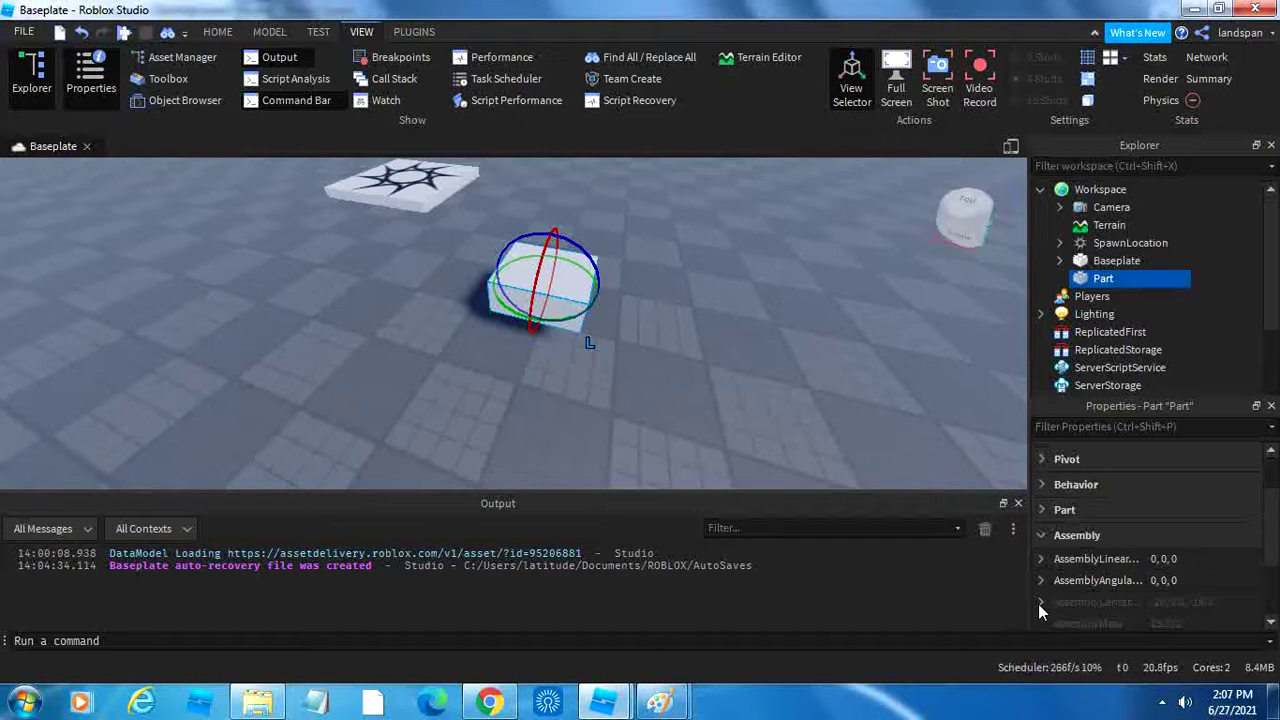
{"action": "left_click", "coordinate": [1043, 532]}
{"action": "scroll", "coordinate": [1047, 535], "scroll_direction": "up", "scroll_amount": 1}
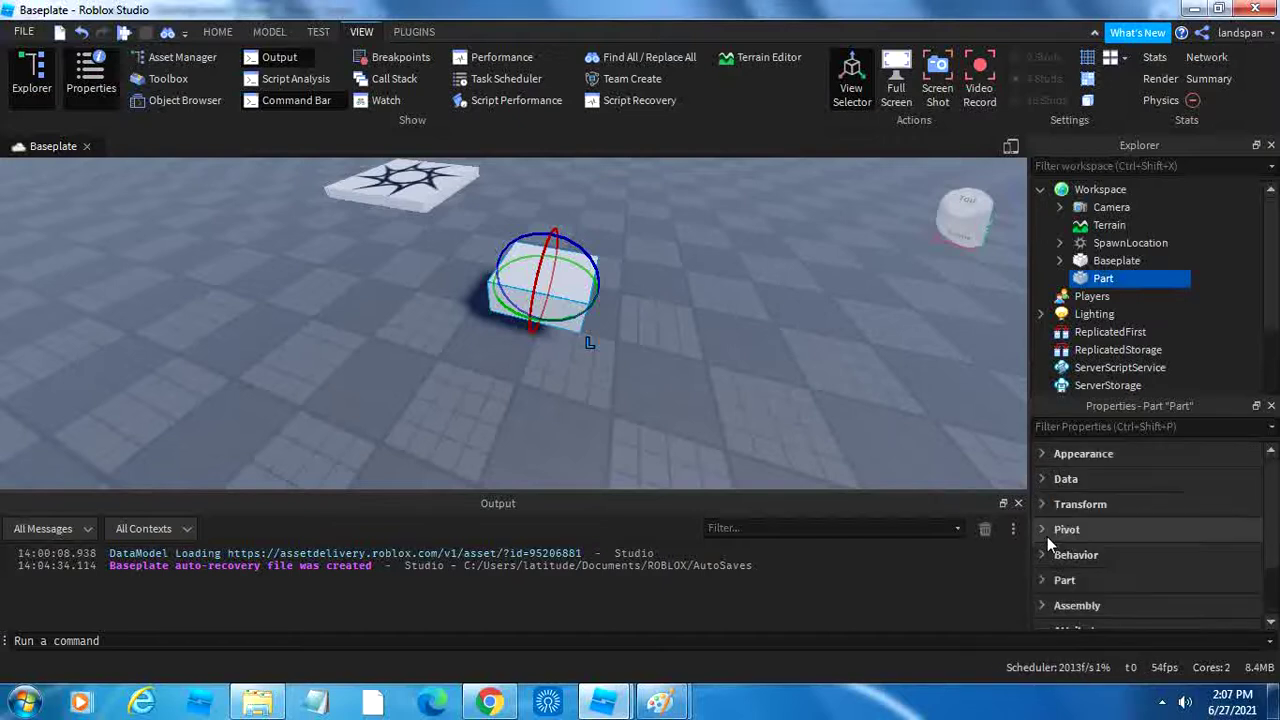
{"action": "left_click", "coordinate": [1041, 457]}
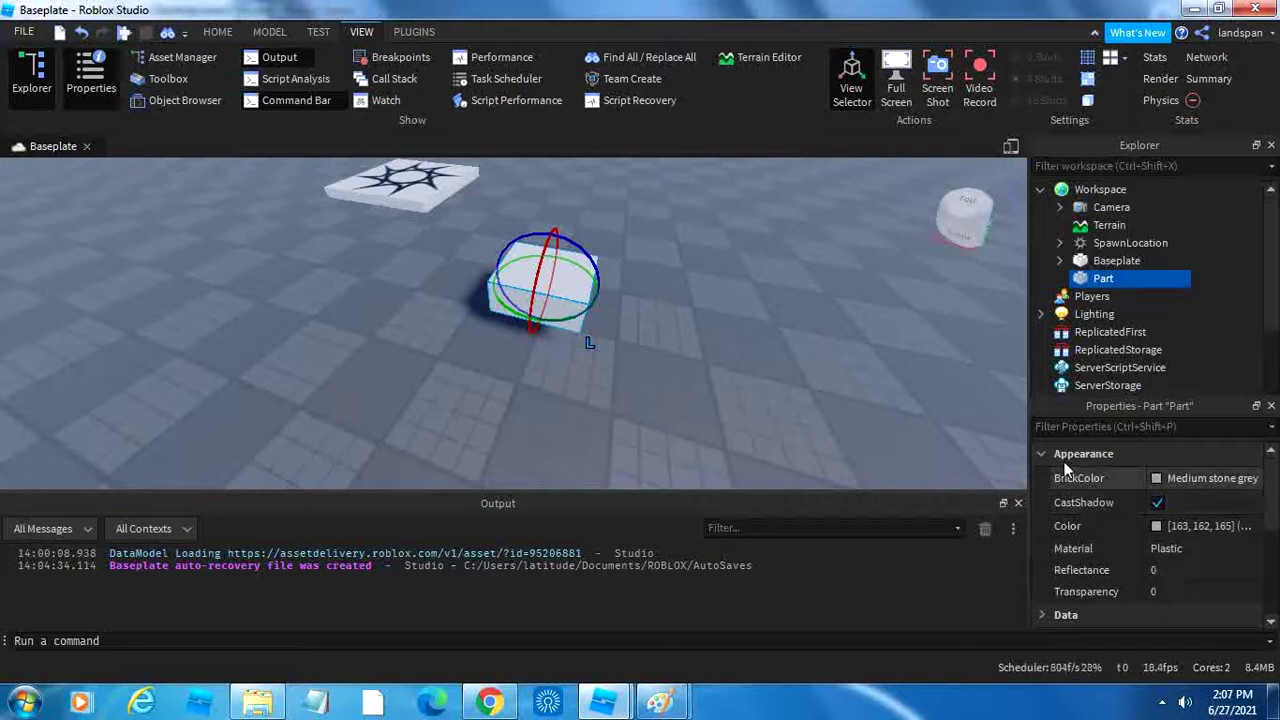
Step: Set the Part's BrickColor to Cyan (4, 175, 236), then deselect and reselect the Part
{"action": "mouse_move", "coordinate": [1061, 548]}
{"action": "left_click", "coordinate": [1157, 479]}
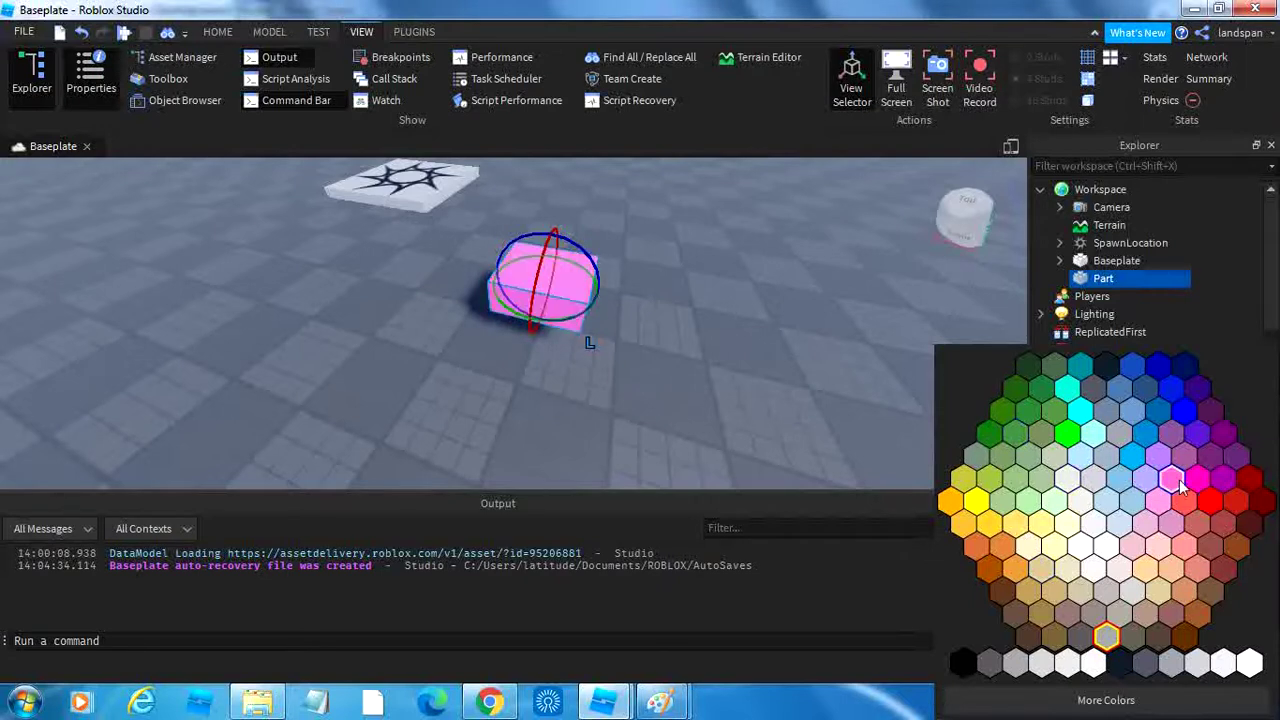
{"action": "left_click", "coordinate": [1137, 467]}
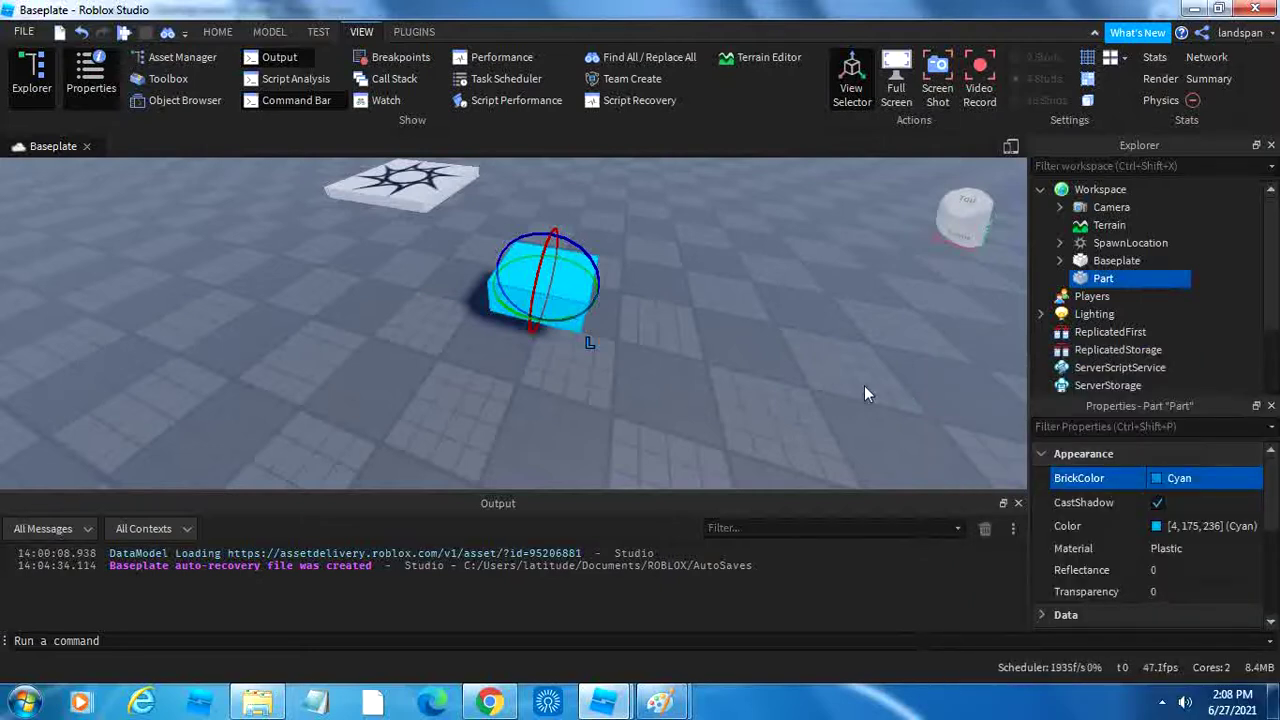
{"action": "left_click", "coordinate": [781, 378]}
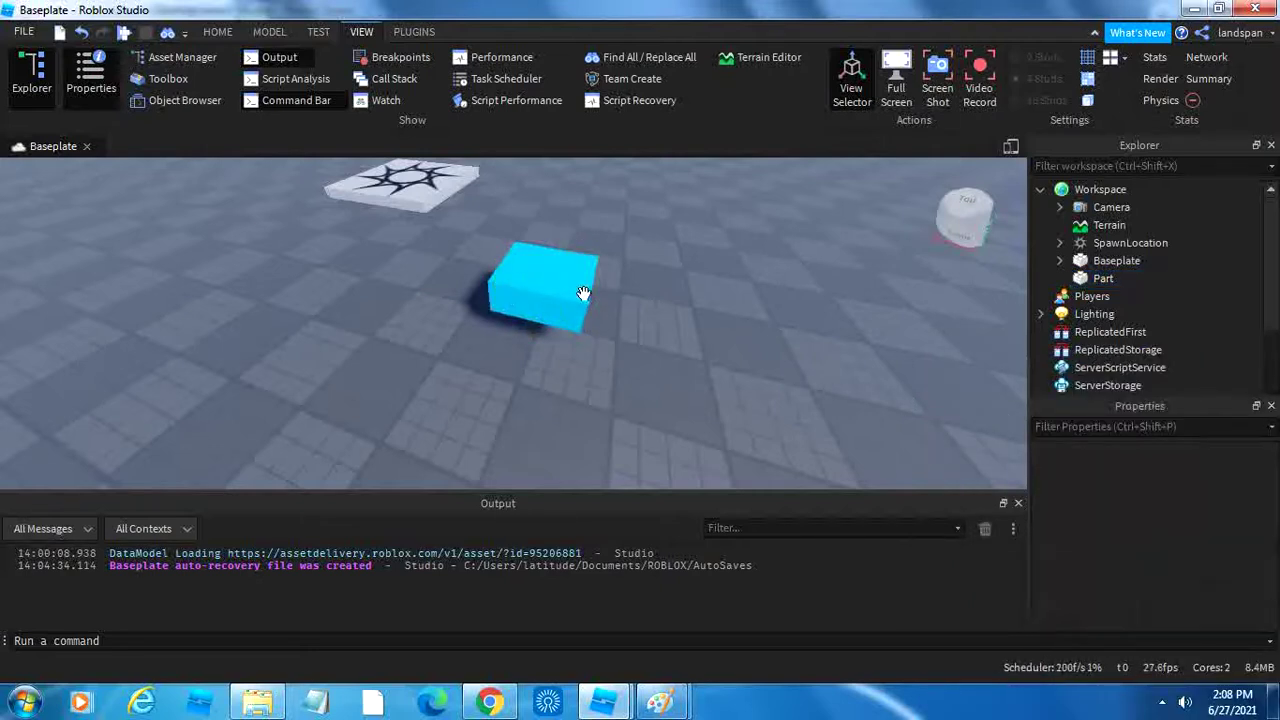
{"action": "left_click", "coordinate": [509, 298]}
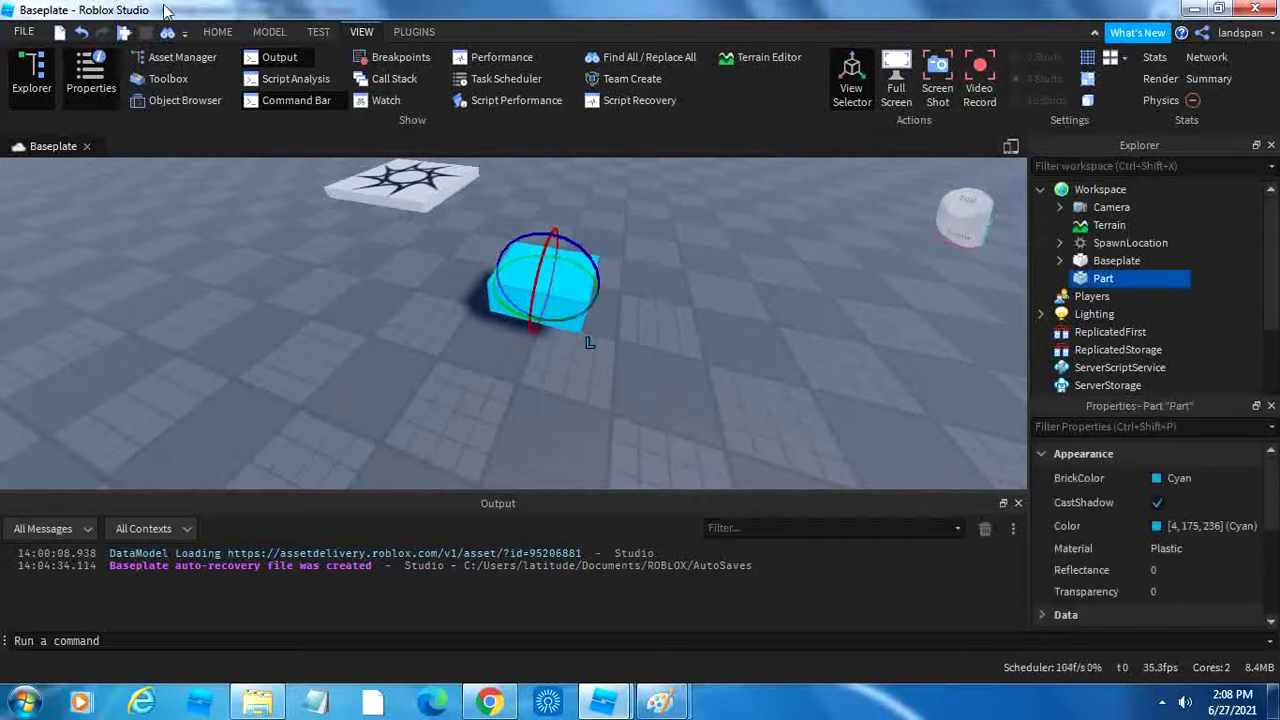
Step: Switch to the Select tool on Home, then turn the Part's CastShadow off and back on
{"action": "left_click", "coordinate": [215, 32]}
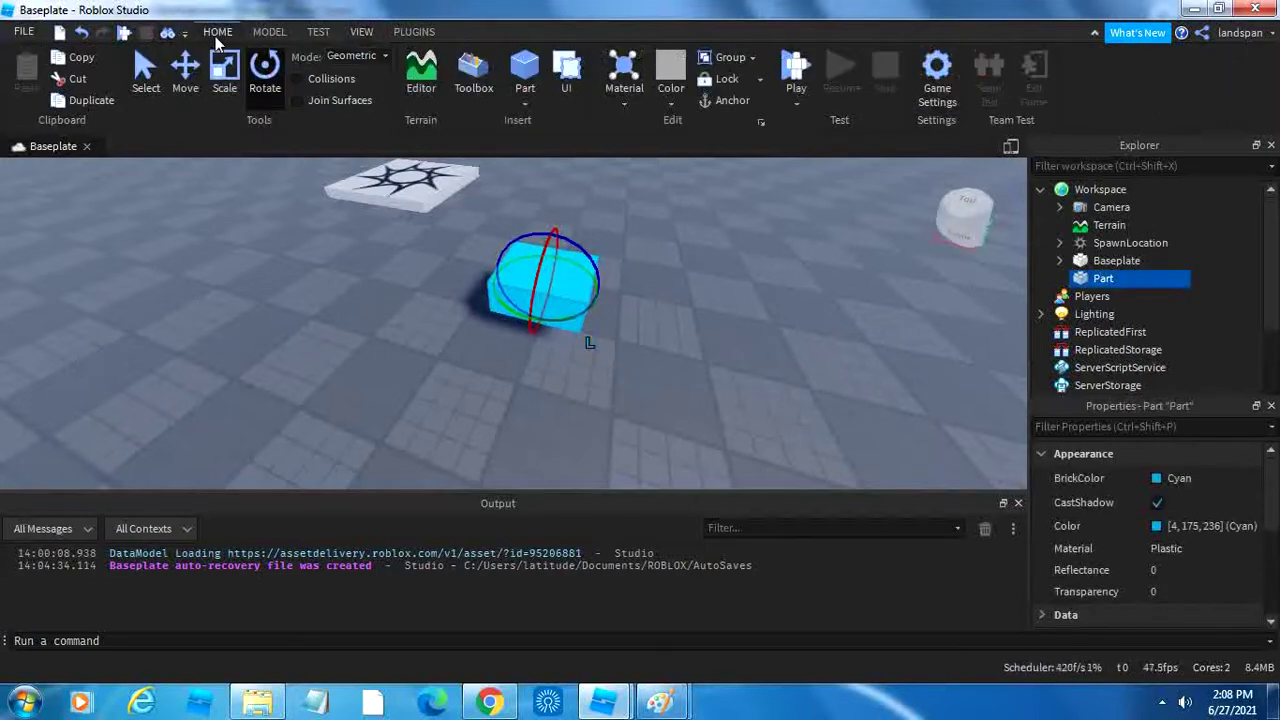
{"action": "left_click", "coordinate": [145, 78]}
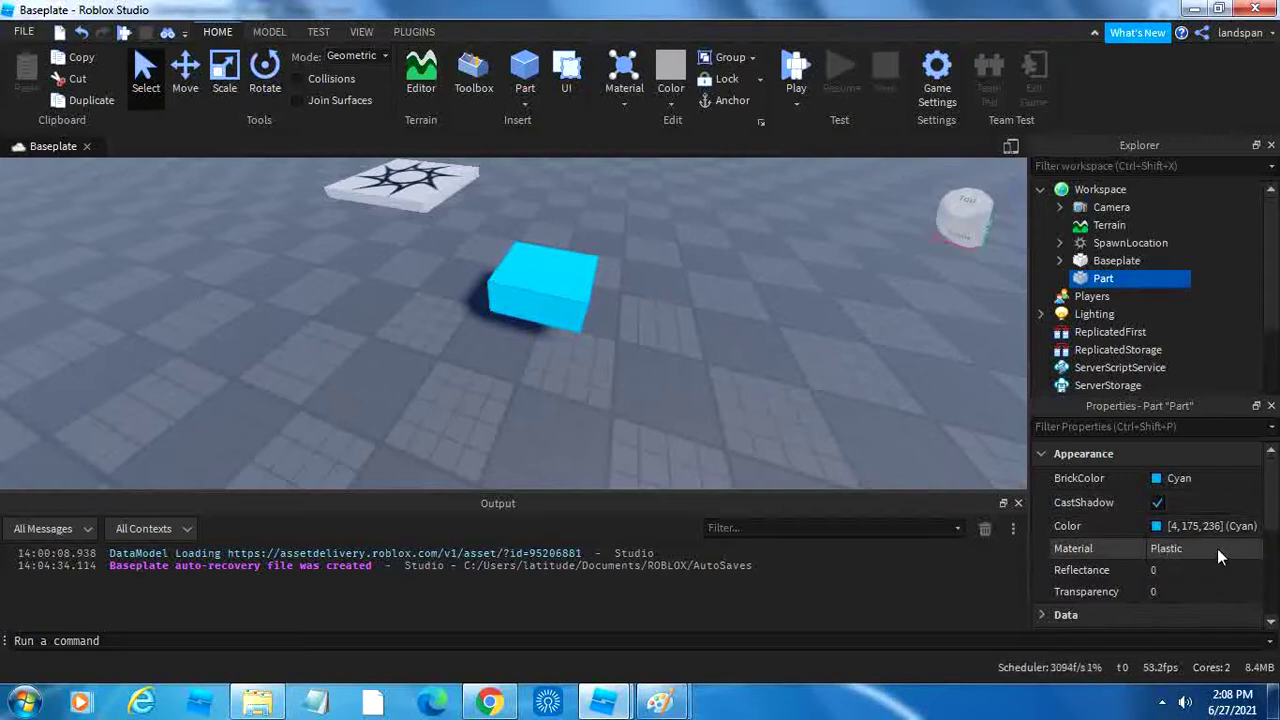
{"action": "left_click", "coordinate": [1156, 503]}
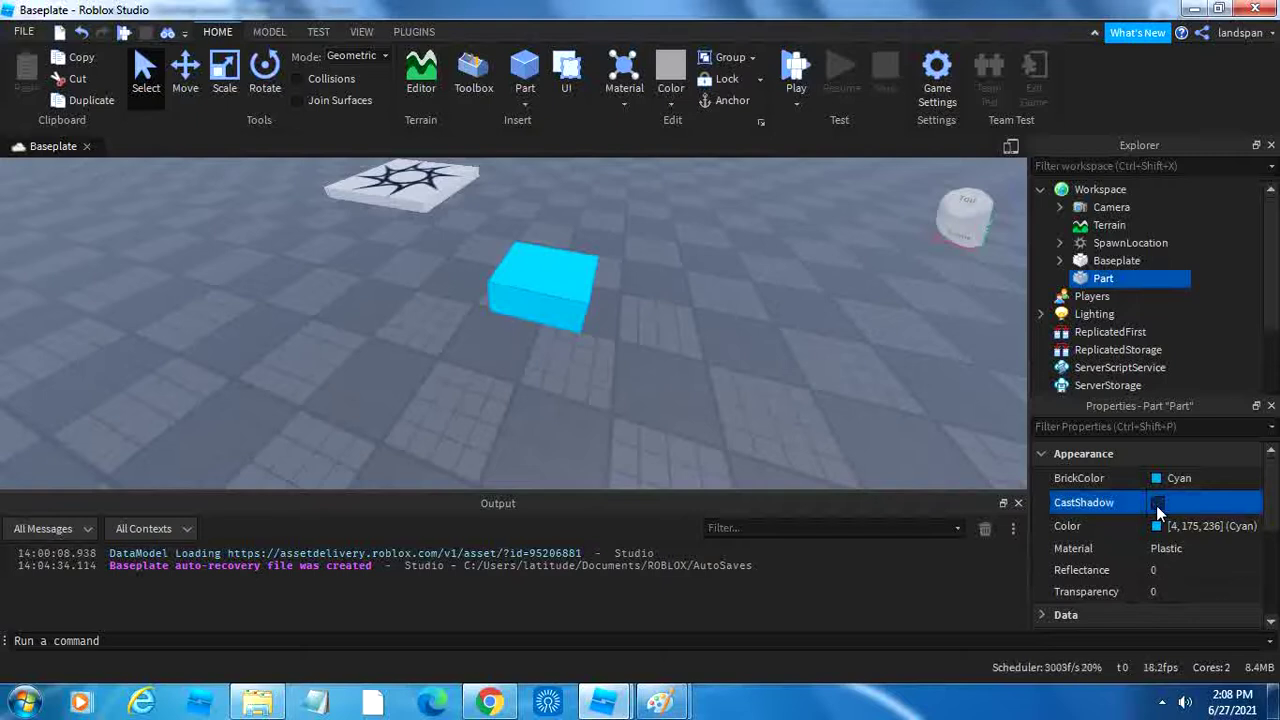
{"action": "left_click", "coordinate": [1156, 503]}
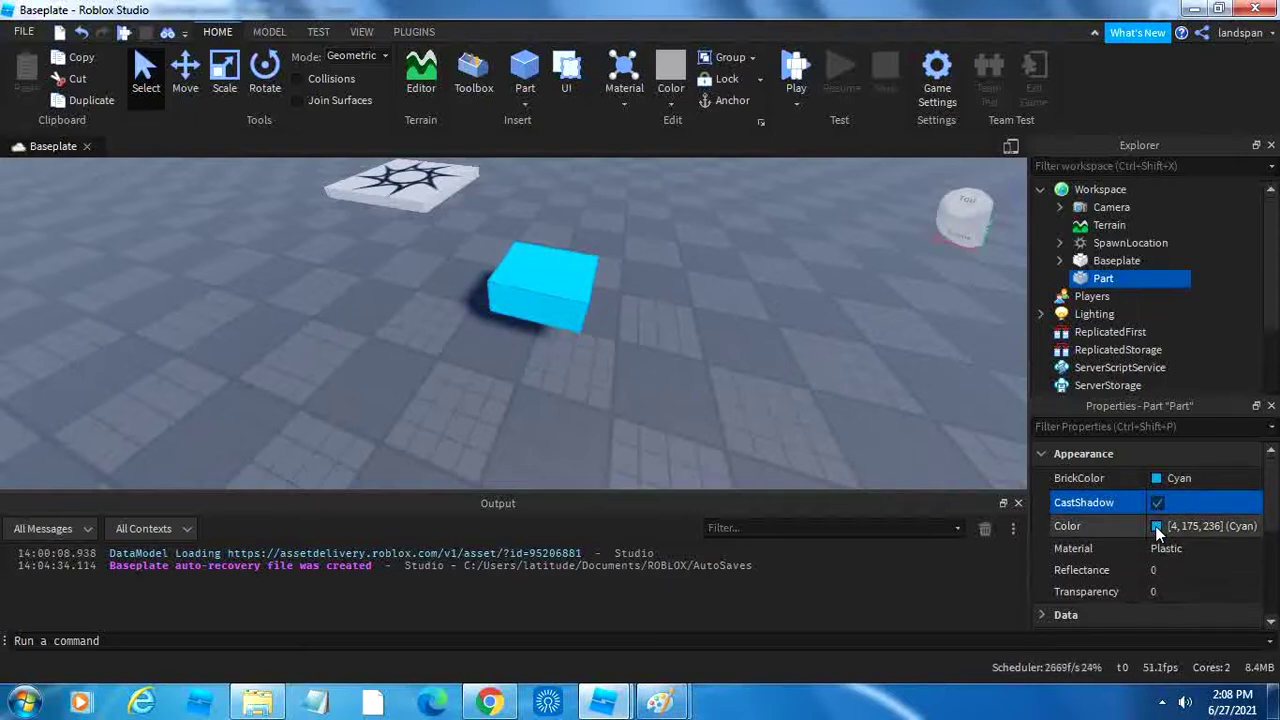
Step: Keep the part's colour at Cyan (4, 175, 236) after trying a lighter shade in the colour picker
{"action": "left_click", "coordinate": [1156, 526]}
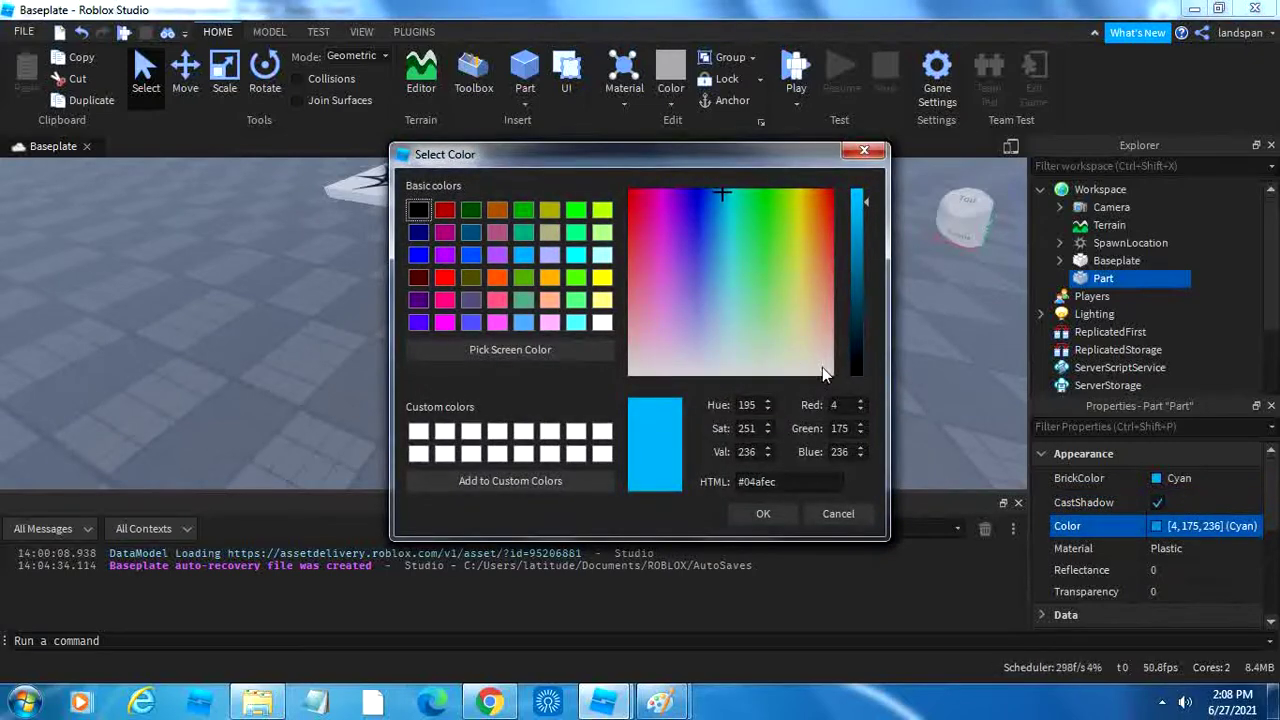
{"action": "mouse_move", "coordinate": [736, 281]}
{"action": "left_mouse_down"}
{"action": "mouse_move", "coordinate": [853, 295]}
{"action": "mouse_move", "coordinate": [677, 249]}
{"action": "mouse_move", "coordinate": [663, 223]}
{"action": "mouse_move", "coordinate": [726, 262]}
{"action": "left_mouse_up"}
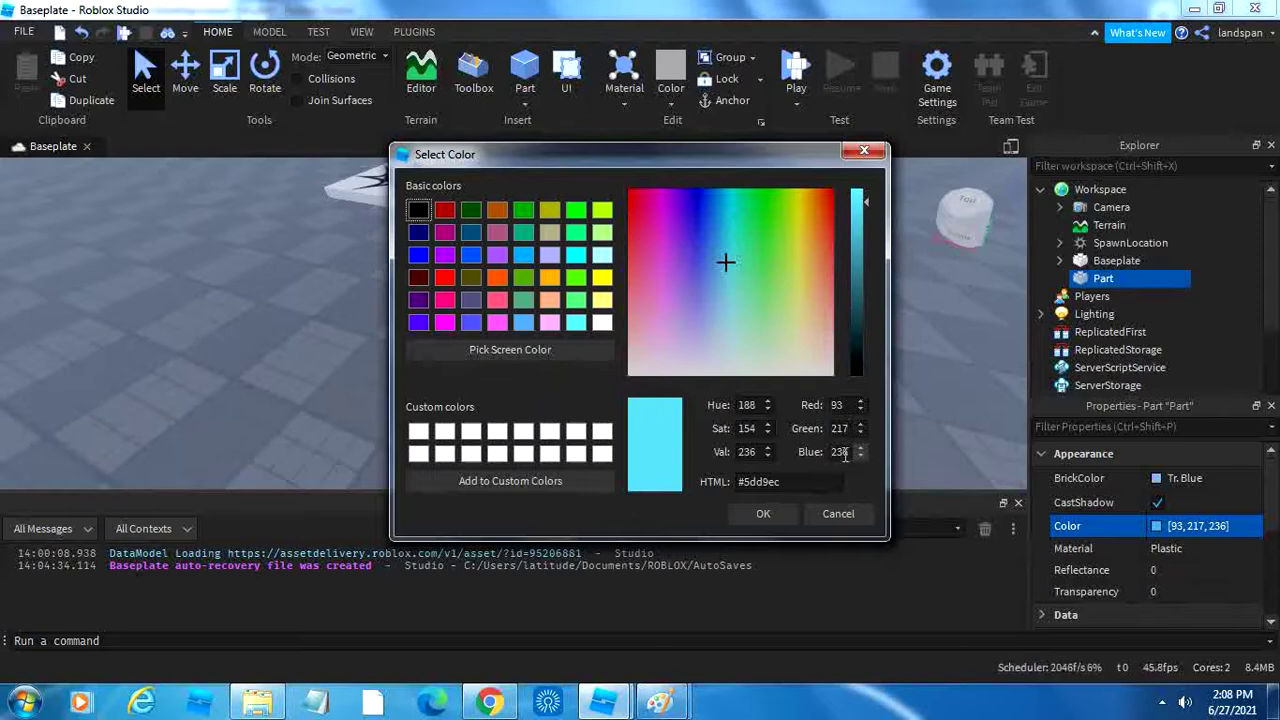
{"action": "left_click", "coordinate": [864, 150]}
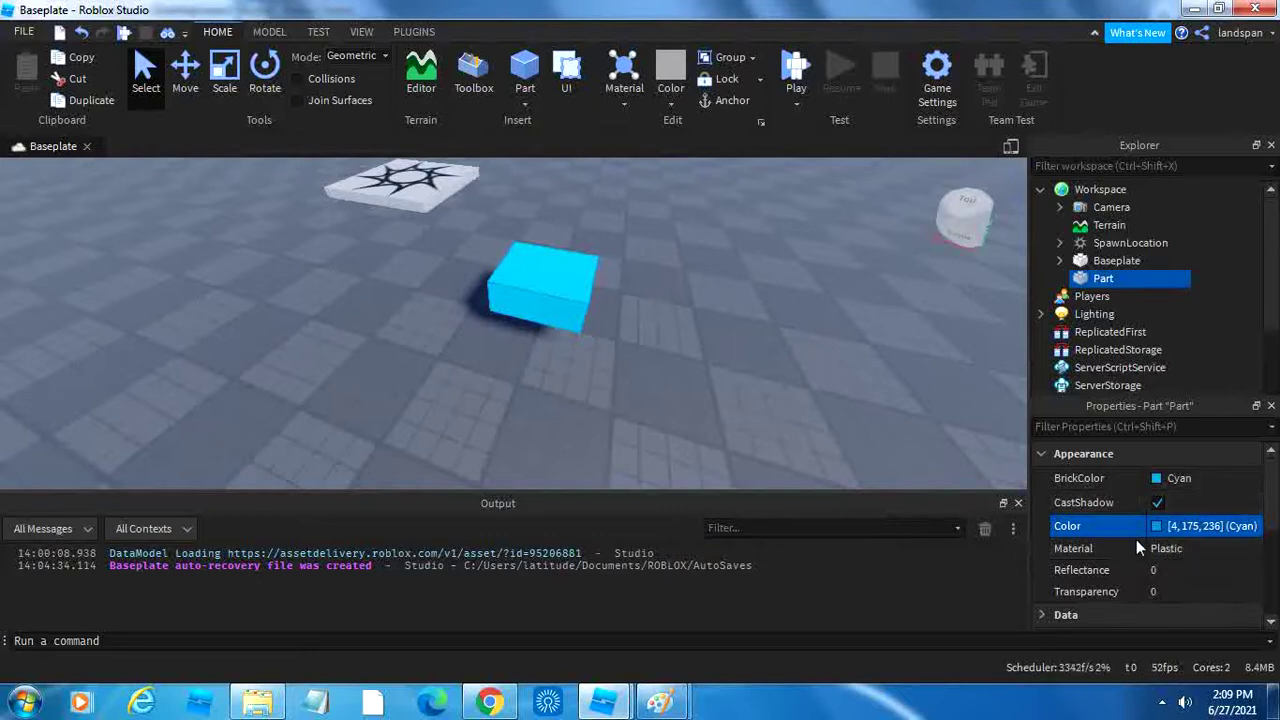
Step: Set the part's Material to Foil and frame the view on it to inspect the result
{"action": "left_click", "coordinate": [1195, 552]}
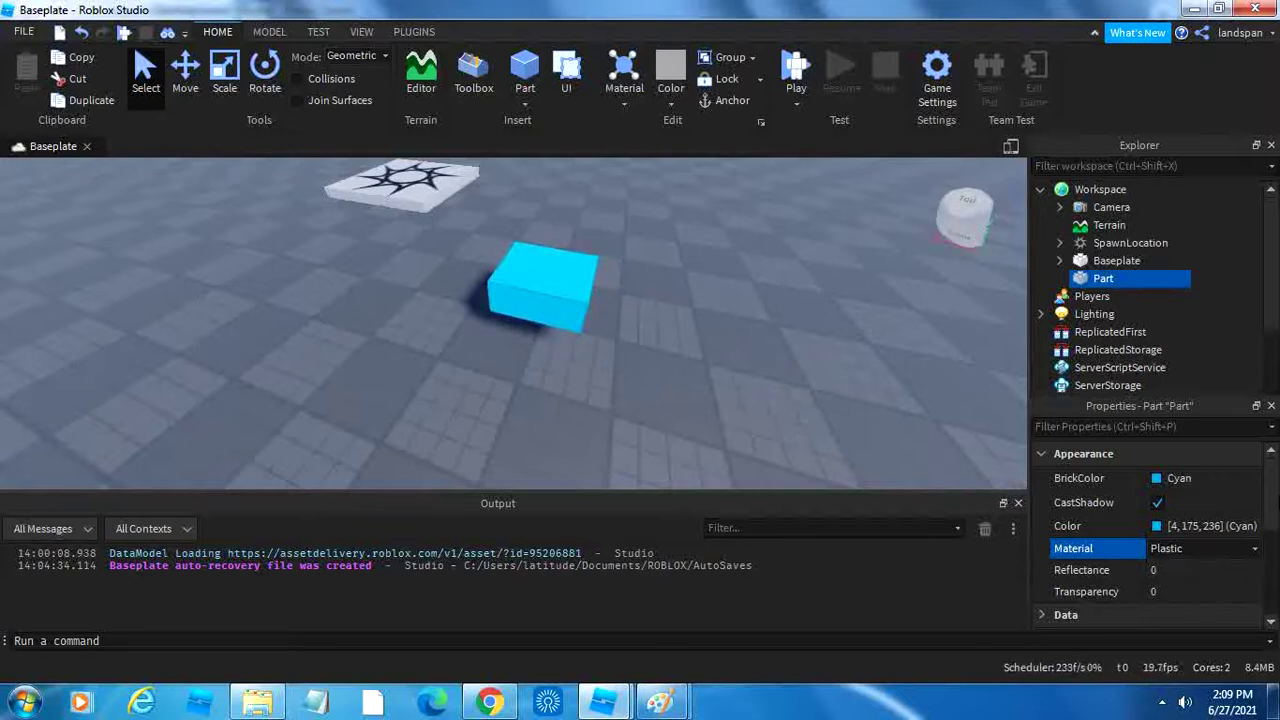
{"action": "left_click", "coordinate": [1257, 549]}
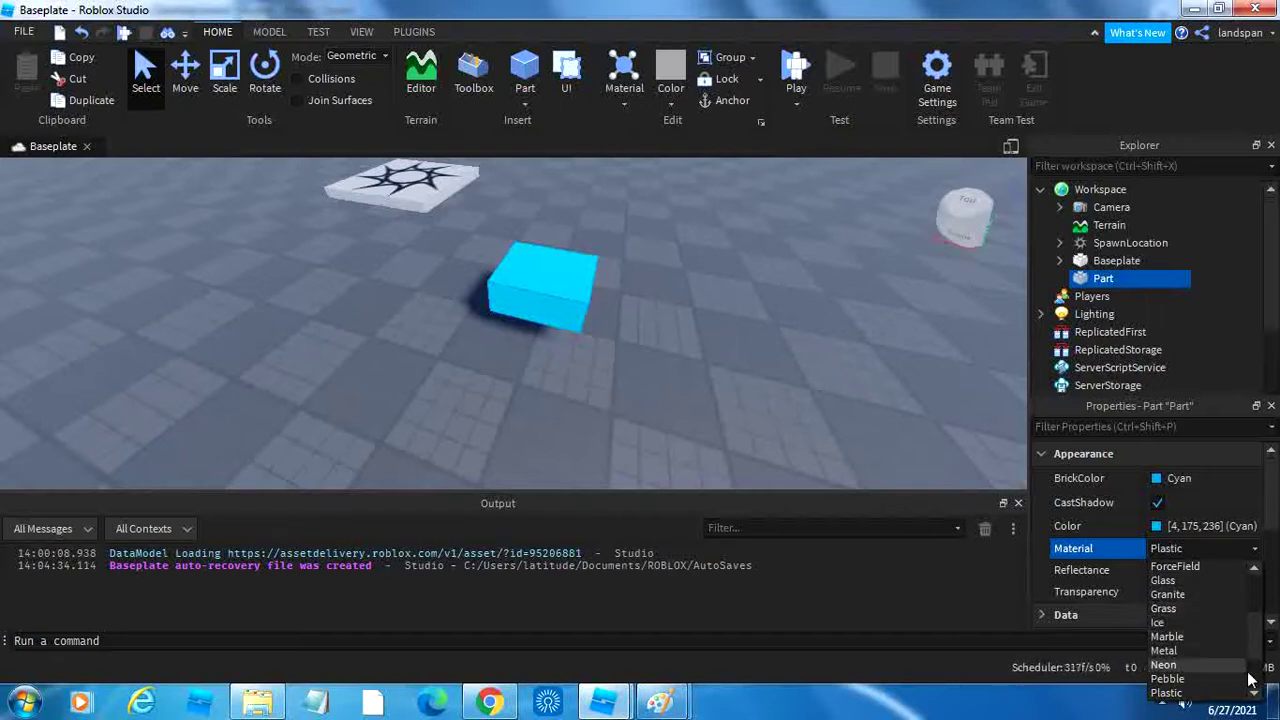
{"action": "scroll", "coordinate": [1240, 660], "scroll_direction": "up", "scroll_amount": 2}
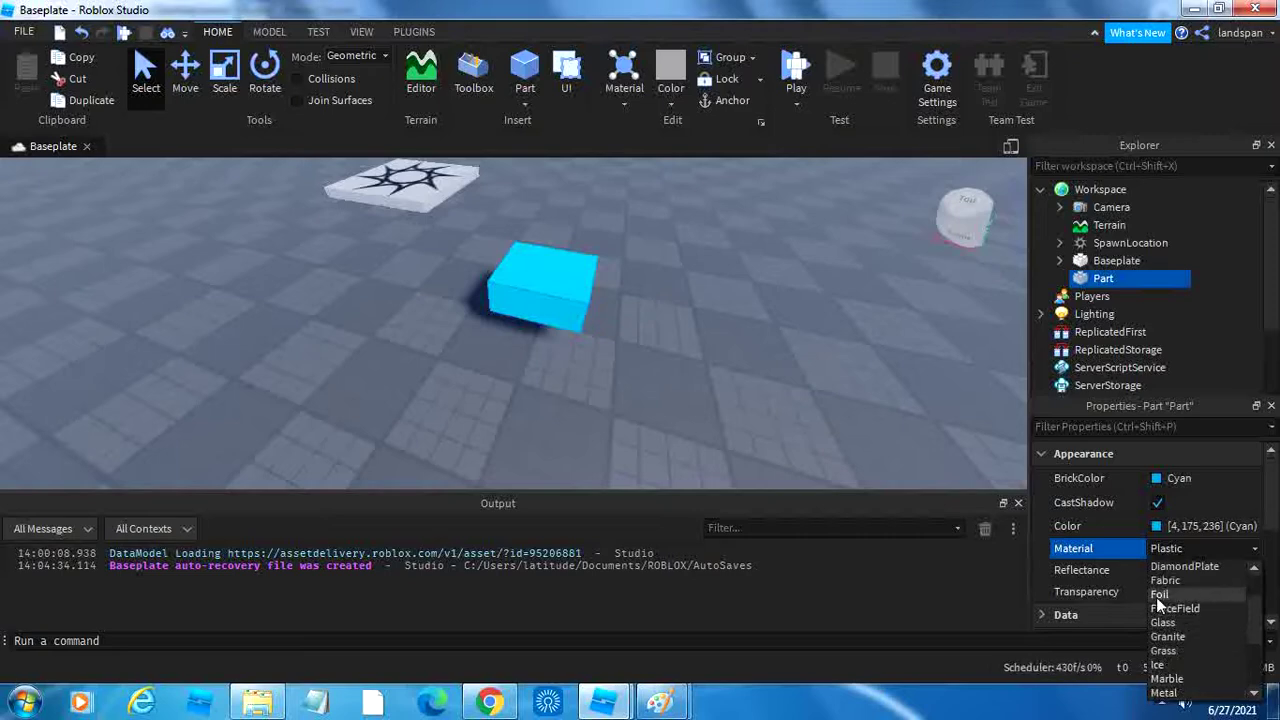
{"action": "left_click", "coordinate": [1158, 595]}
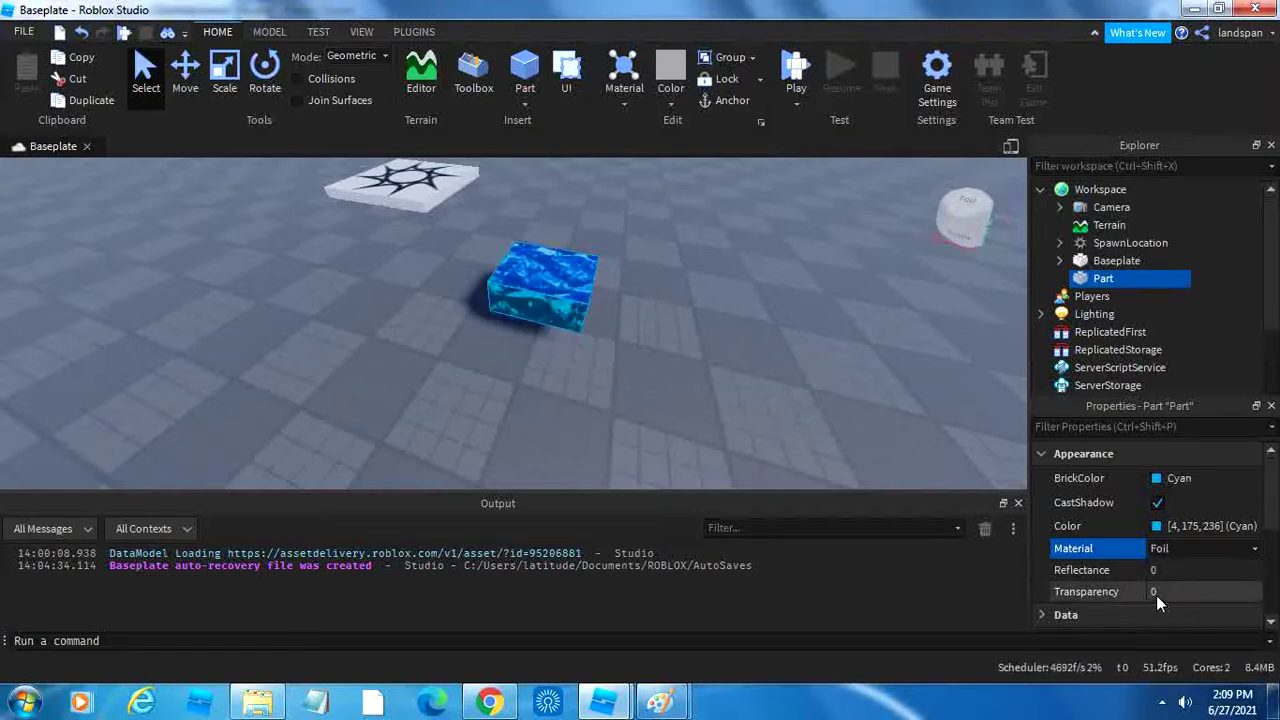
{"action": "mouse_move", "coordinate": [587, 343]}
{"action": "right_mouse_down"}
{"action": "mouse_move", "coordinate": [564, 340]}
{"action": "mouse_move", "coordinate": [586, 343]}
{"action": "right_mouse_up"}
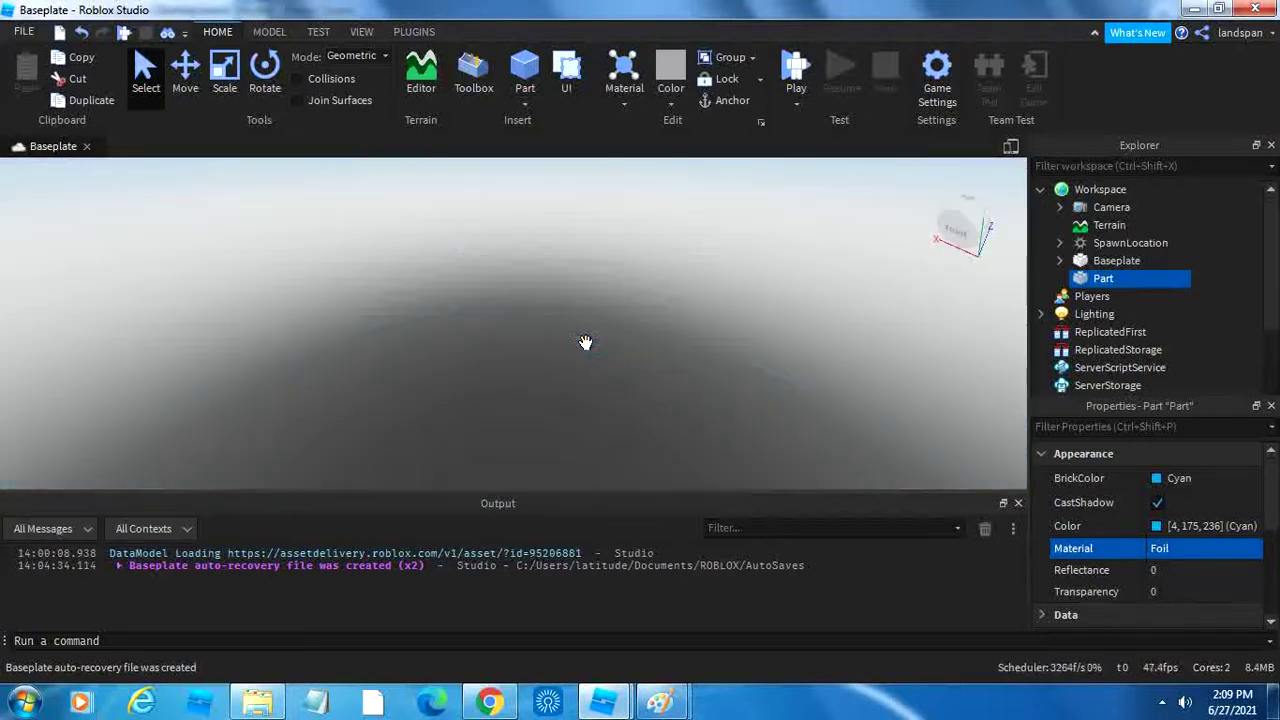
{"action": "key", "text": "f"}
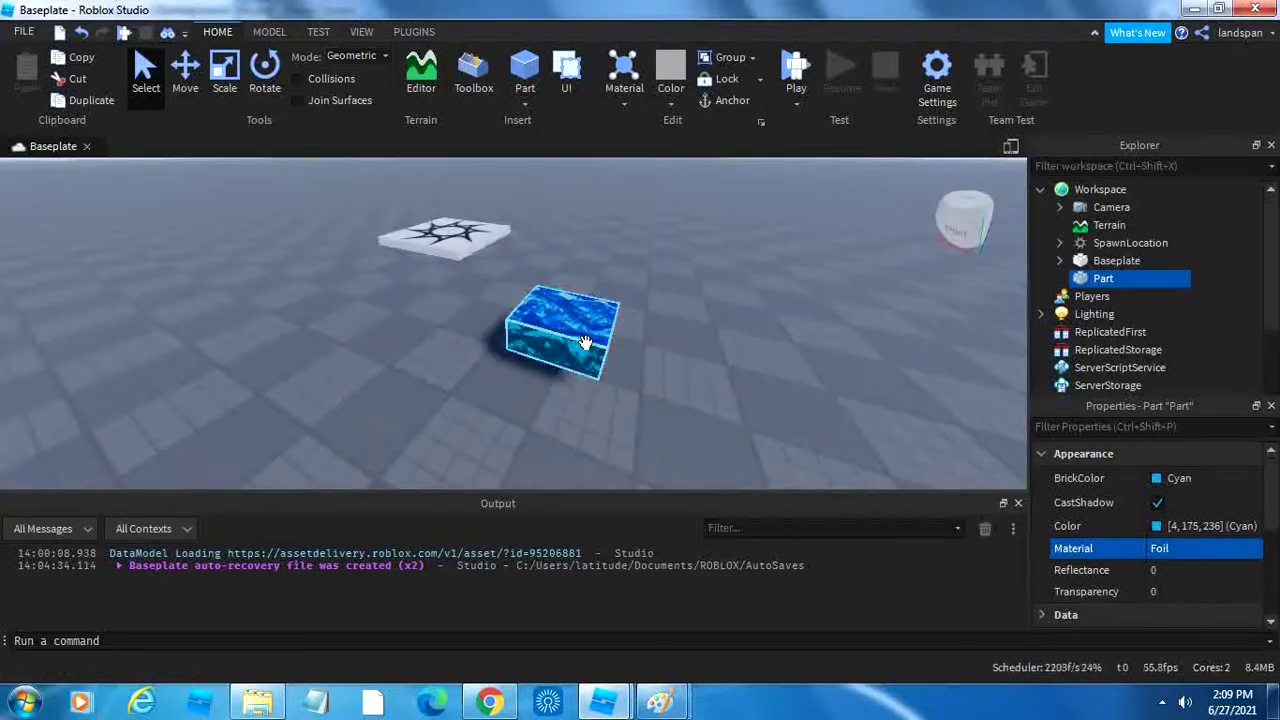
{"action": "scroll", "coordinate": [585, 343], "scroll_direction": "up", "scroll_amount": 4}
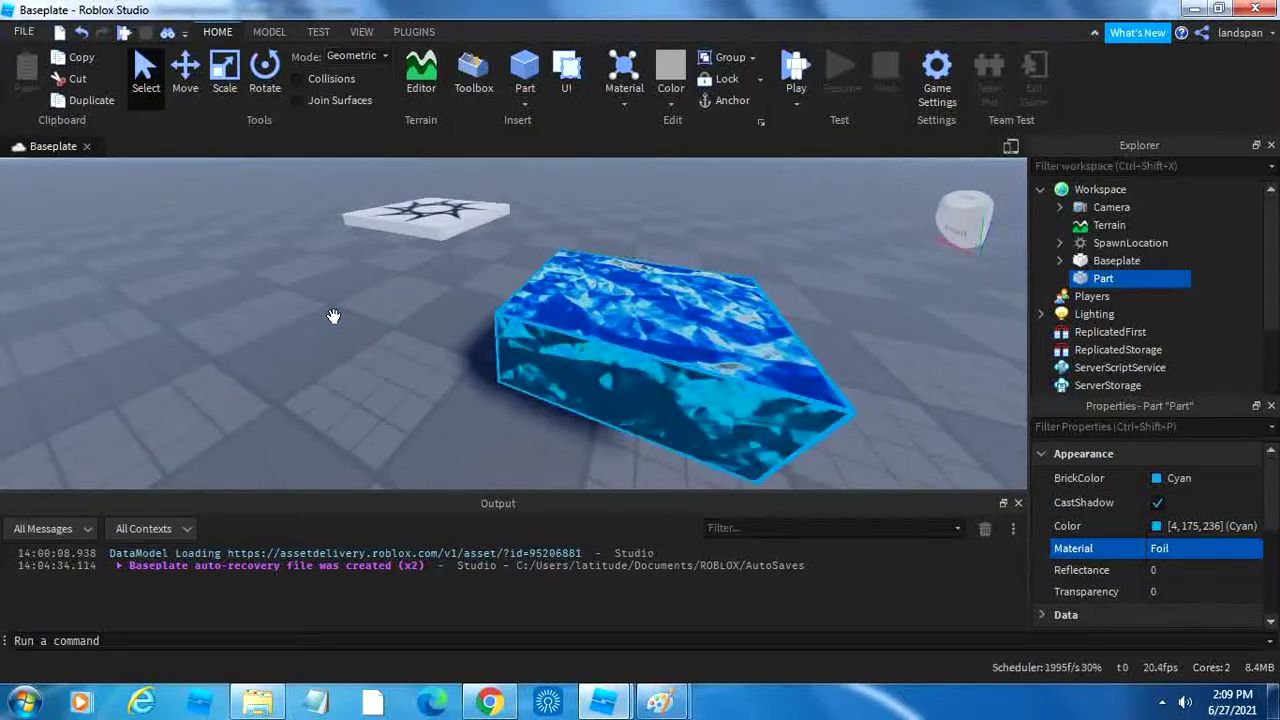
{"action": "scroll", "coordinate": [334, 317], "scroll_direction": "down", "scroll_amount": 4}
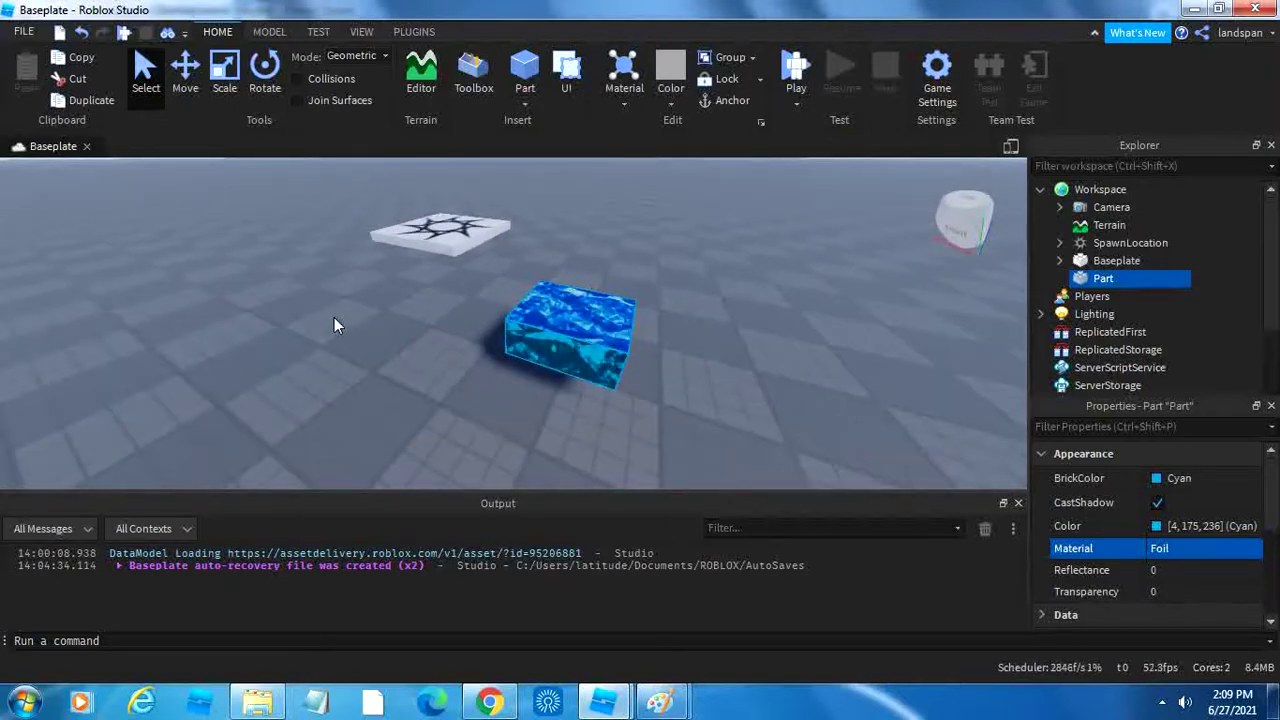
Step: Switch the part's Material from Foil to Cobblestone
{"action": "left_click", "coordinate": [1253, 555]}
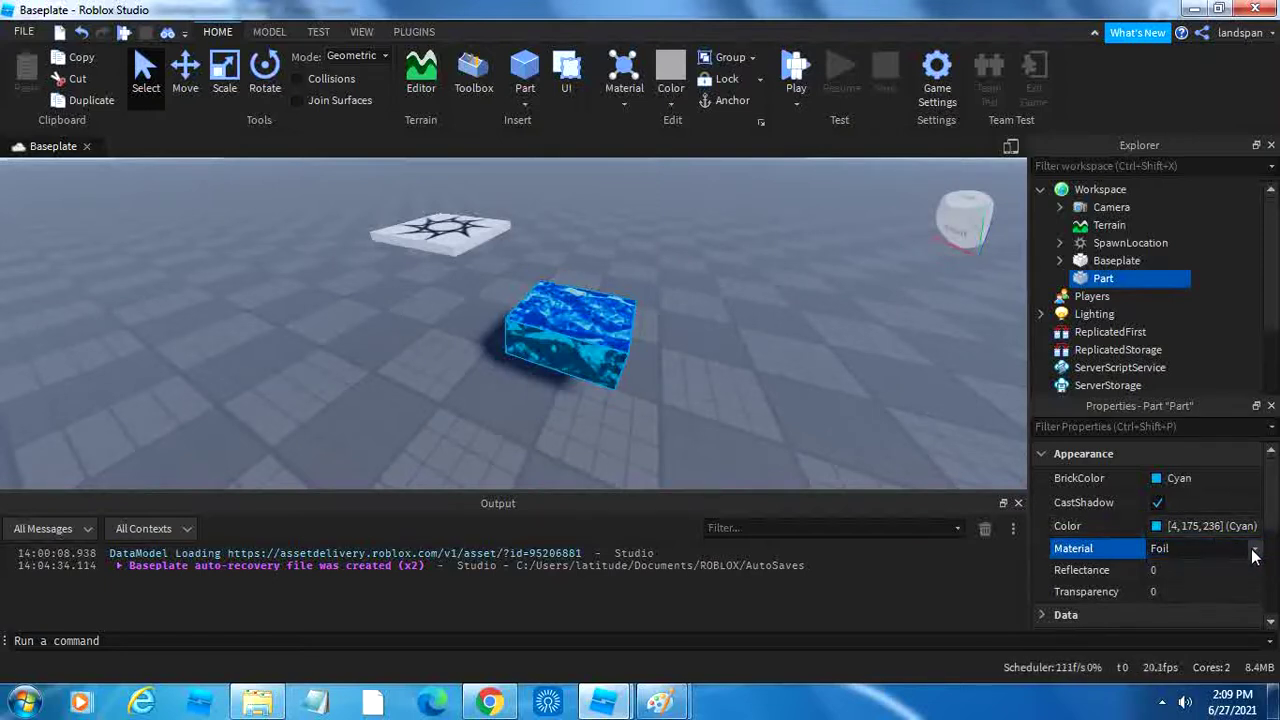
{"action": "left_click", "coordinate": [1253, 555]}
{"action": "left_click", "coordinate": [1228, 575]}
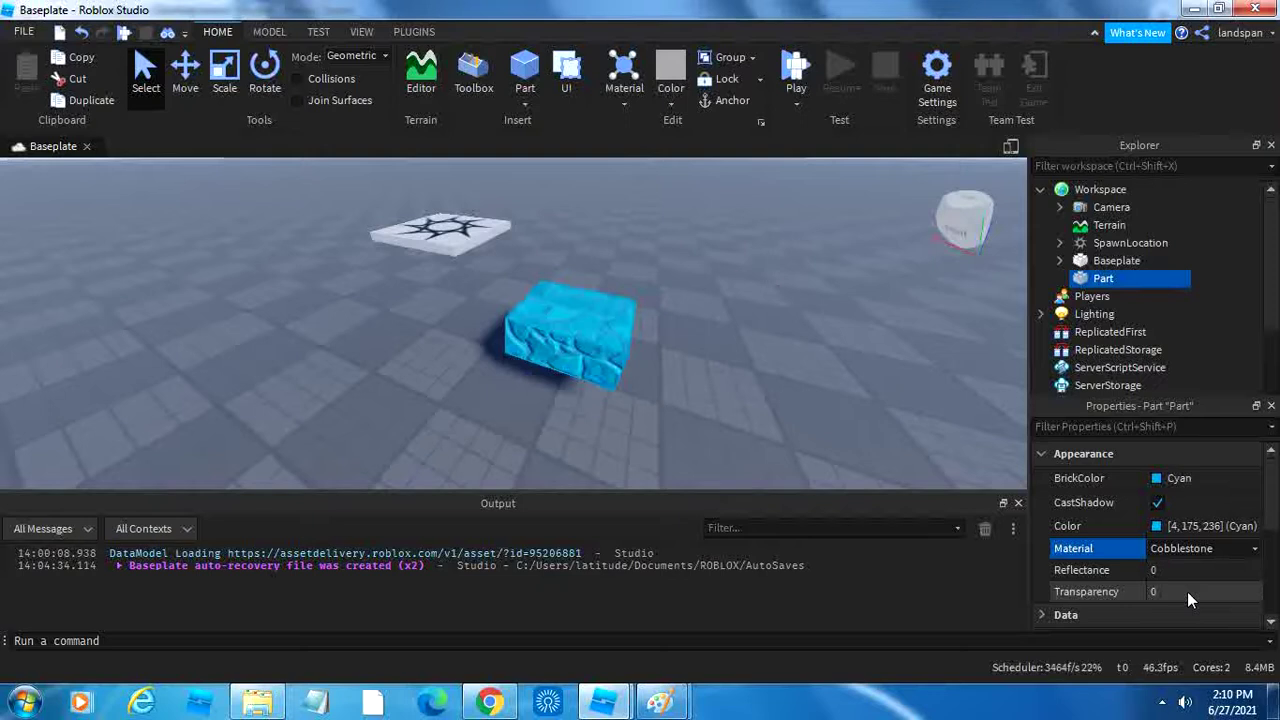
Step: Raise the part's Transparency to 0.4, then to 0.9, and deselect it to check
{"action": "left_click", "coordinate": [1187, 591]}
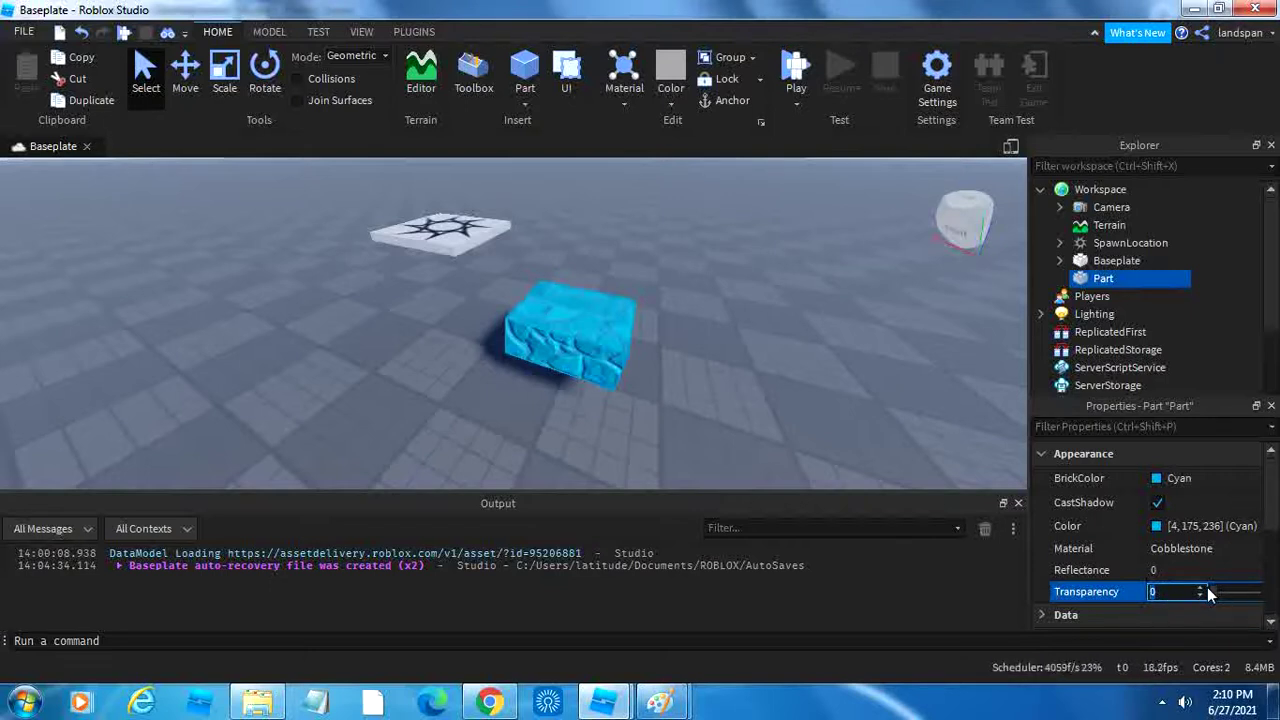
{"action": "type", "text": "0.4"}
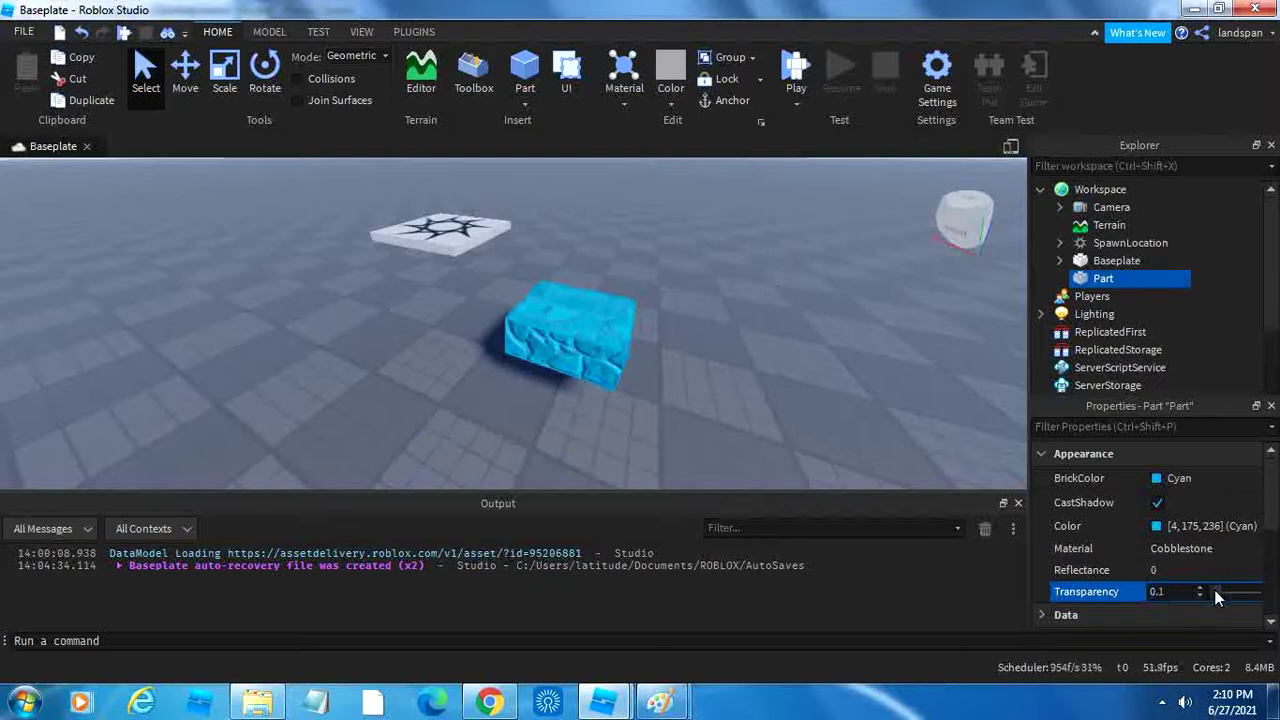
{"action": "key", "text": "Return"}
{"action": "left_click_drag", "start_coordinate": [1232, 600], "coordinate": [1199, 592]}
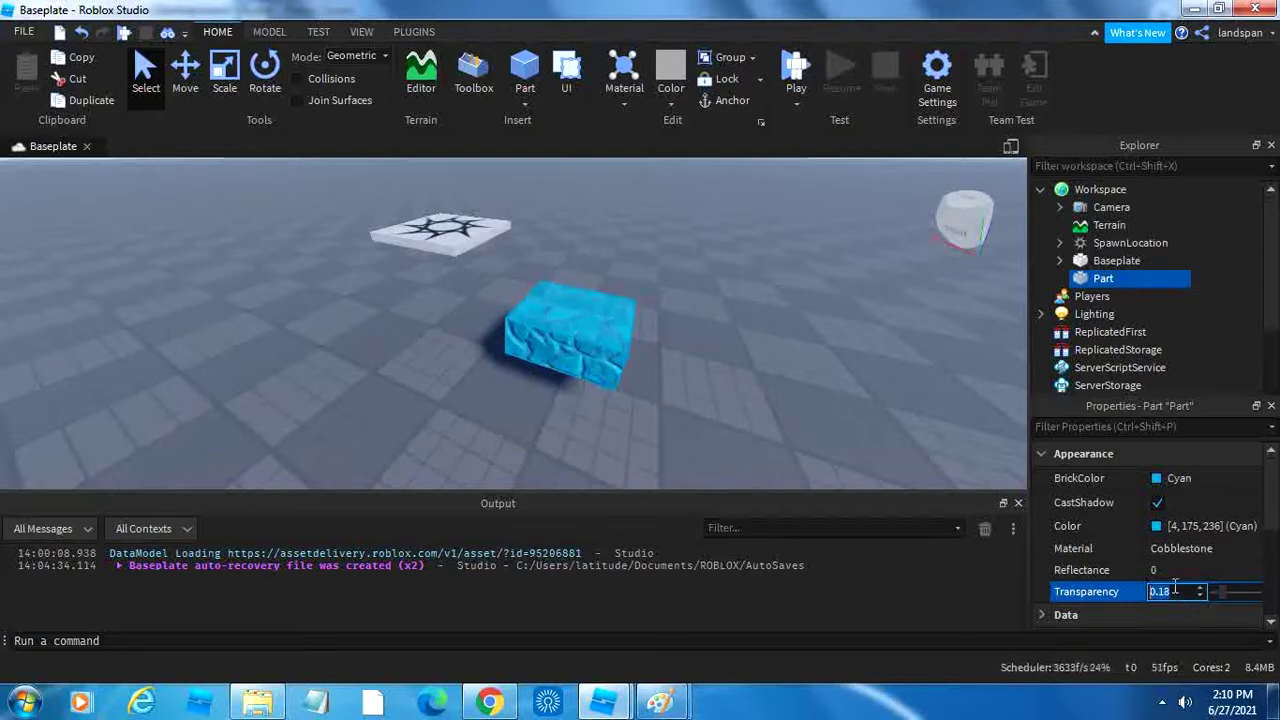
{"action": "left_click", "coordinate": [1172, 592]}
{"action": "key", "text": "BackSpace"}
{"action": "key", "text": "BackSpace"}
{"action": "key", "text": "BackSpace"}
{"action": "key", "text": "BackSpace"}
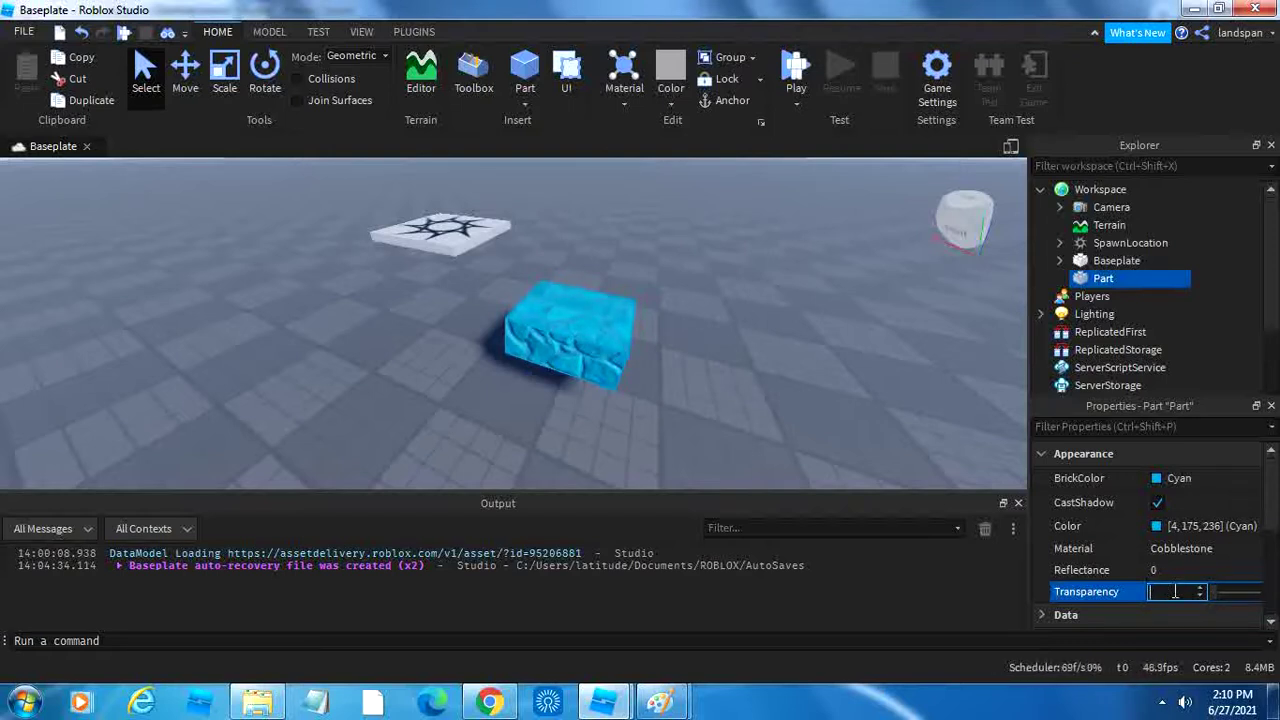
{"action": "type", "text": "0.9"}
{"action": "key", "text": "Return"}
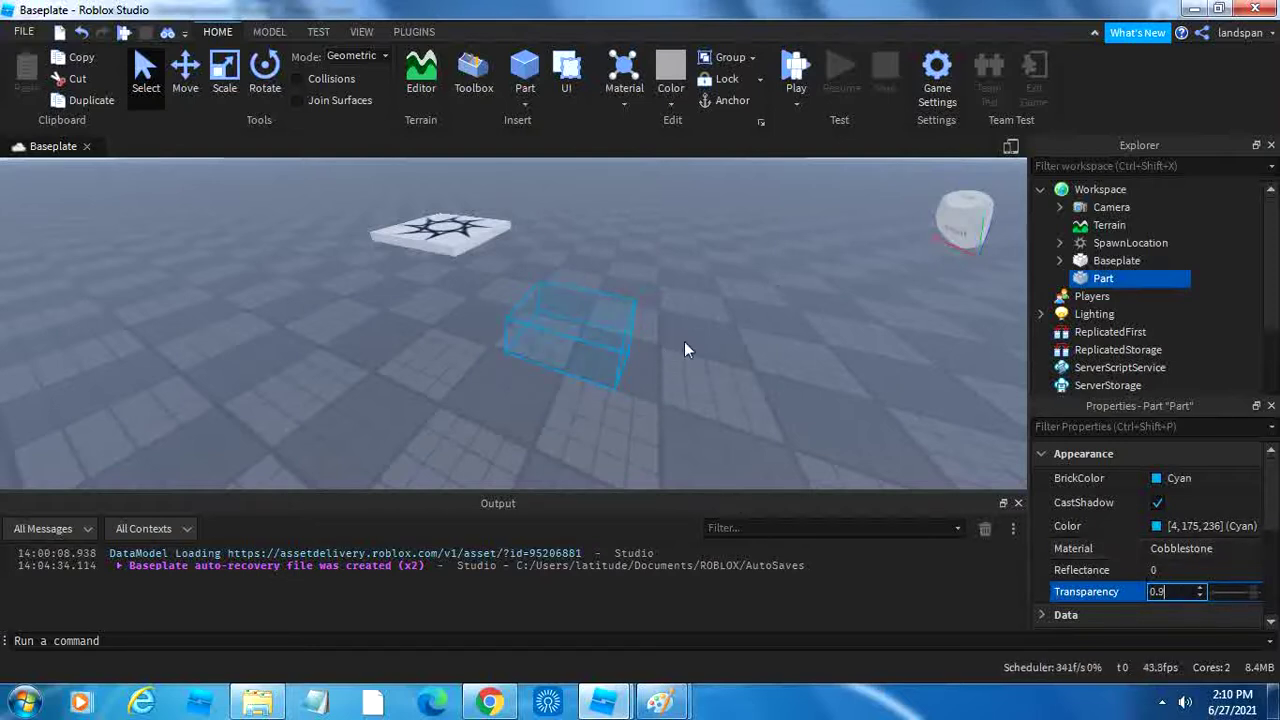
{"action": "left_click", "coordinate": [721, 342]}
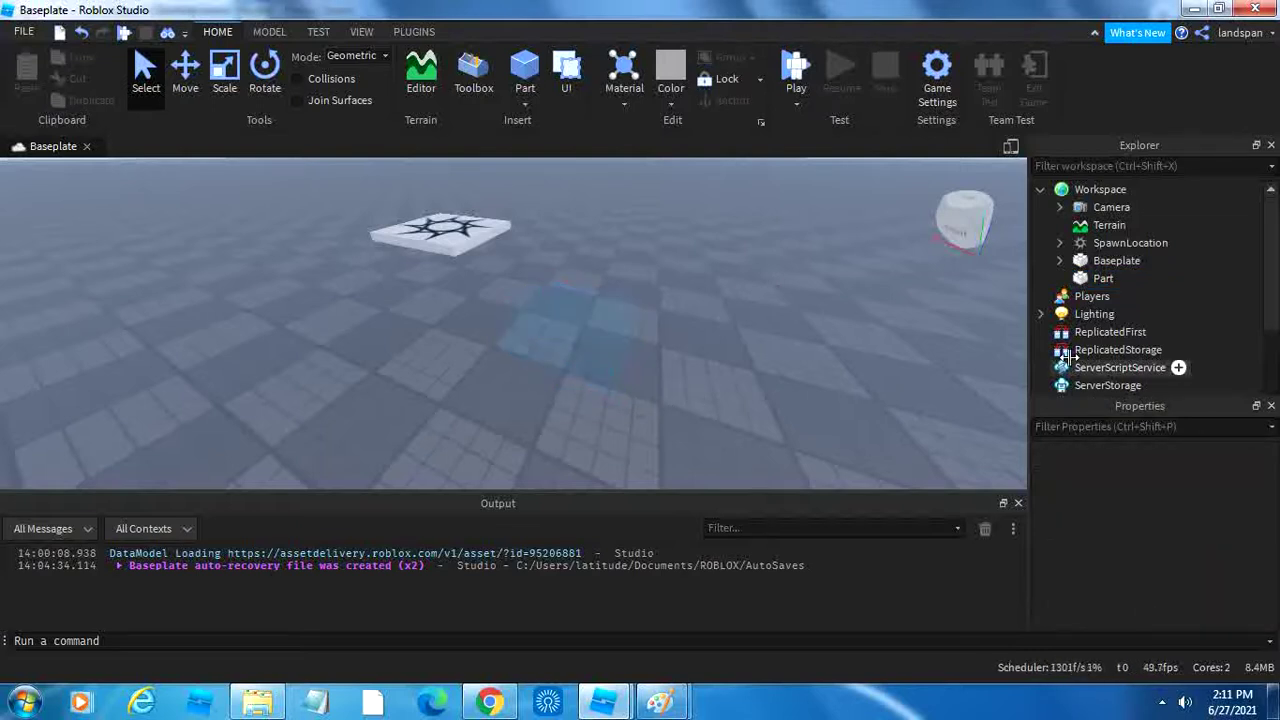
Step: Reselect the Part and set its Transparency to 1, making it invisible
{"action": "left_click", "coordinate": [1090, 279]}
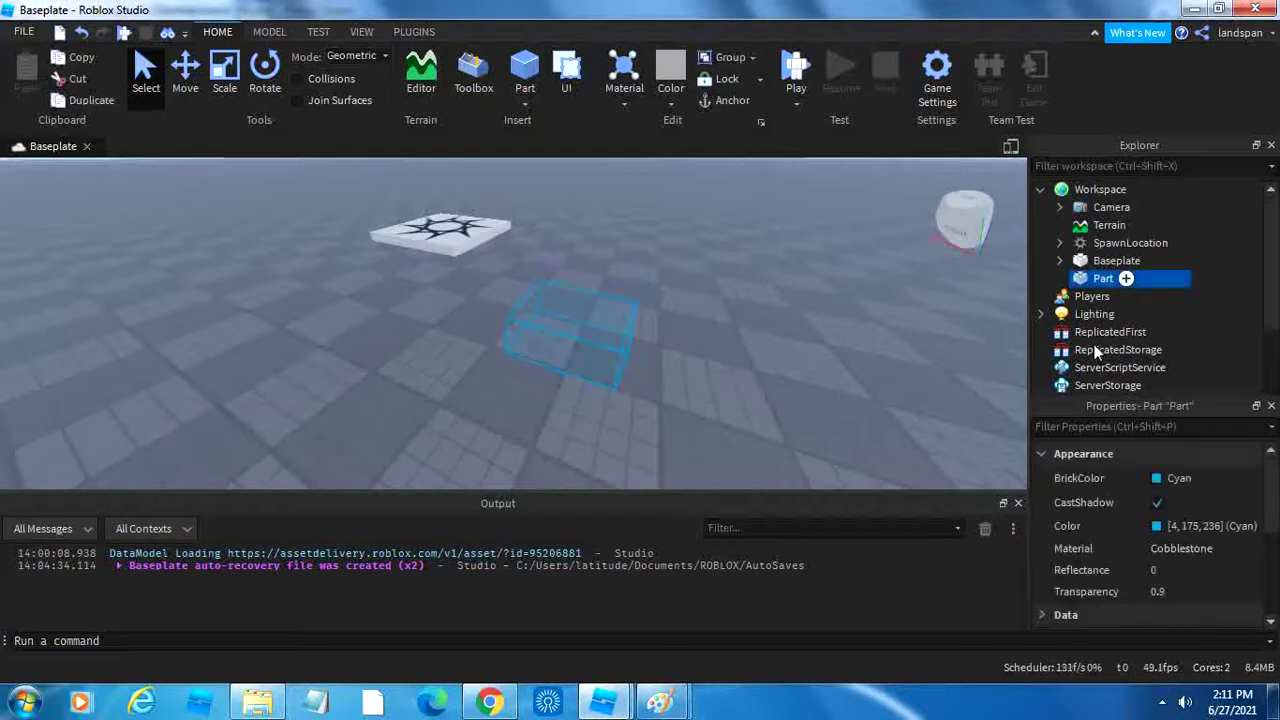
{"action": "left_click", "coordinate": [1180, 592]}
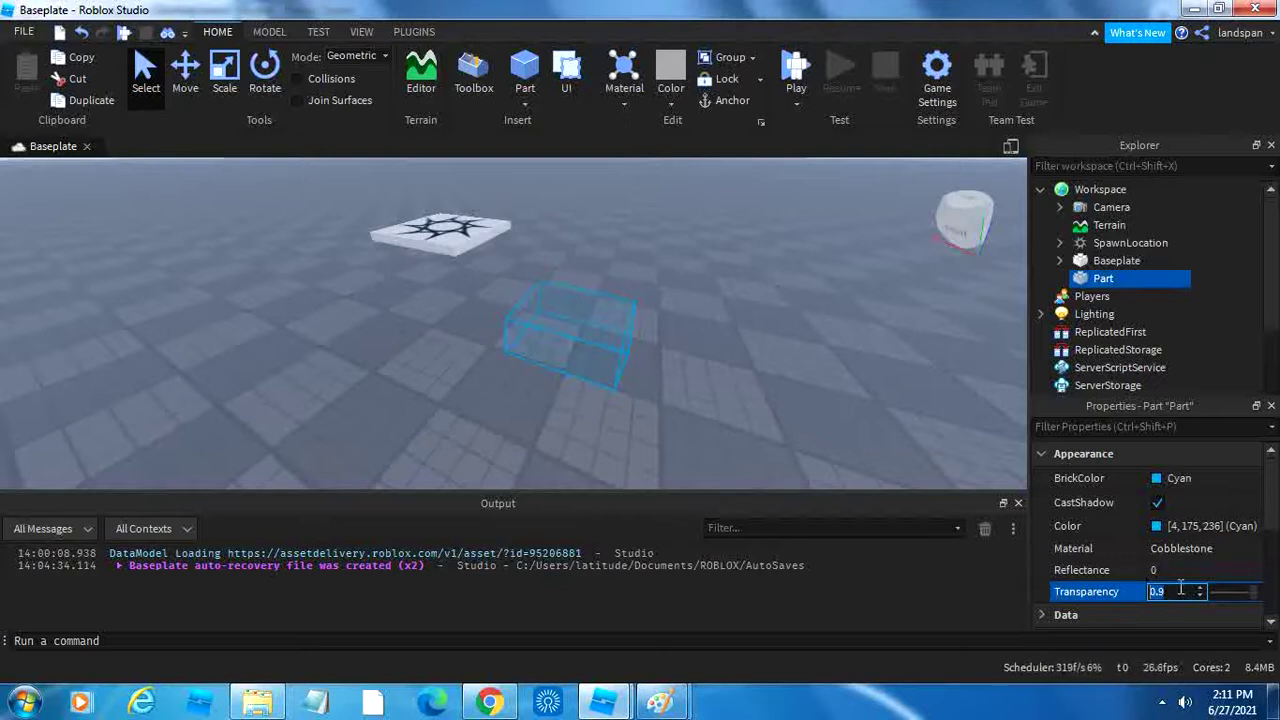
{"action": "type", "text": "1"}
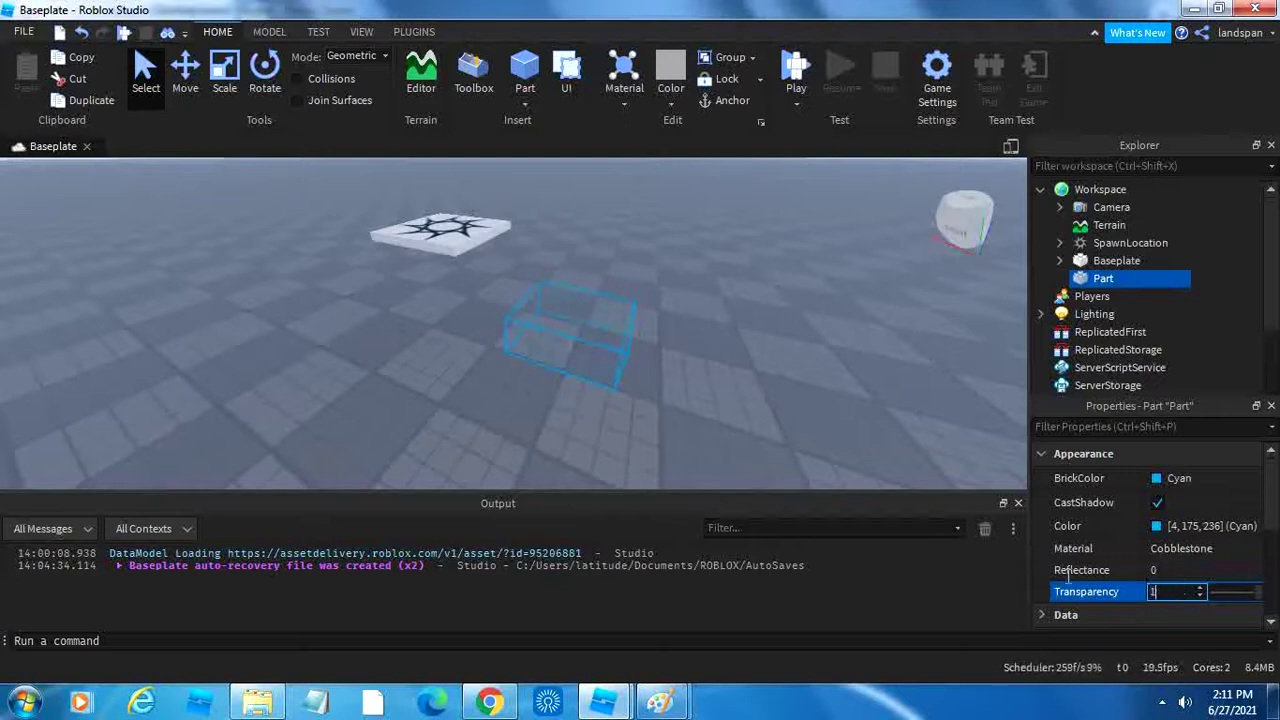
{"action": "left_click", "coordinate": [831, 415]}
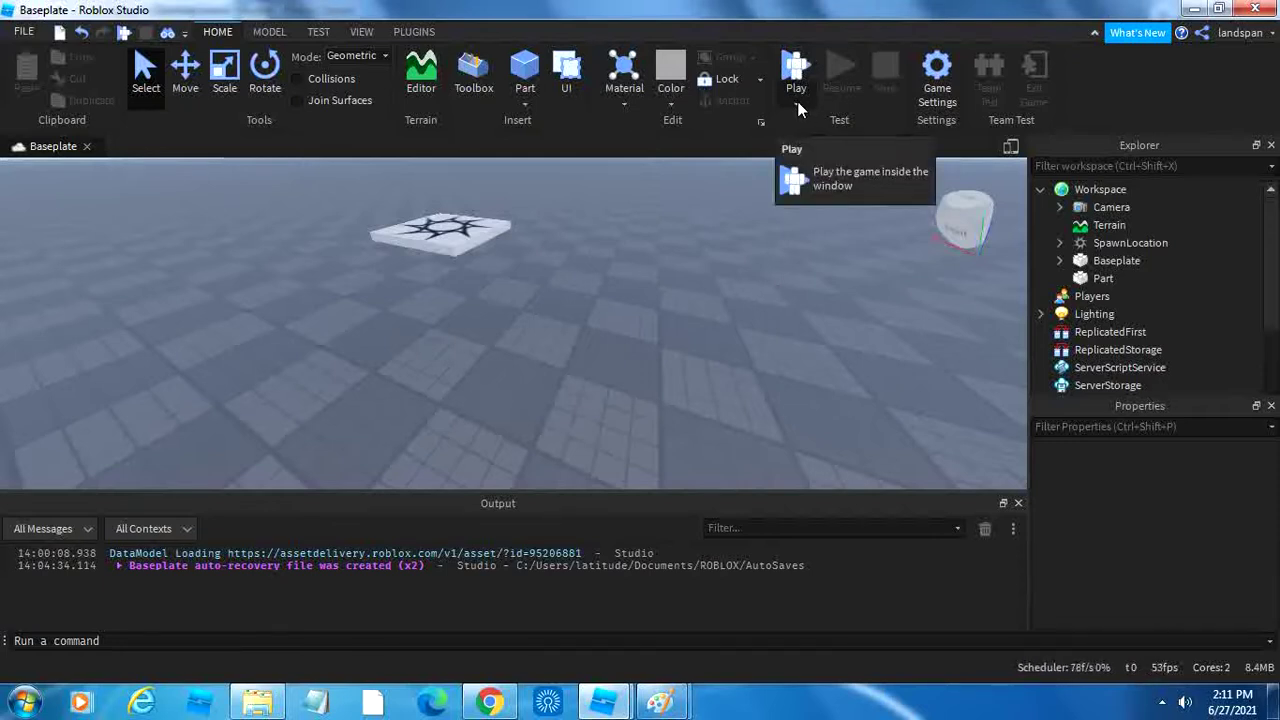
Step: Launch a Play session from the dropdown under the Play button on the Home tab
{"action": "left_click", "coordinate": [798, 108]}
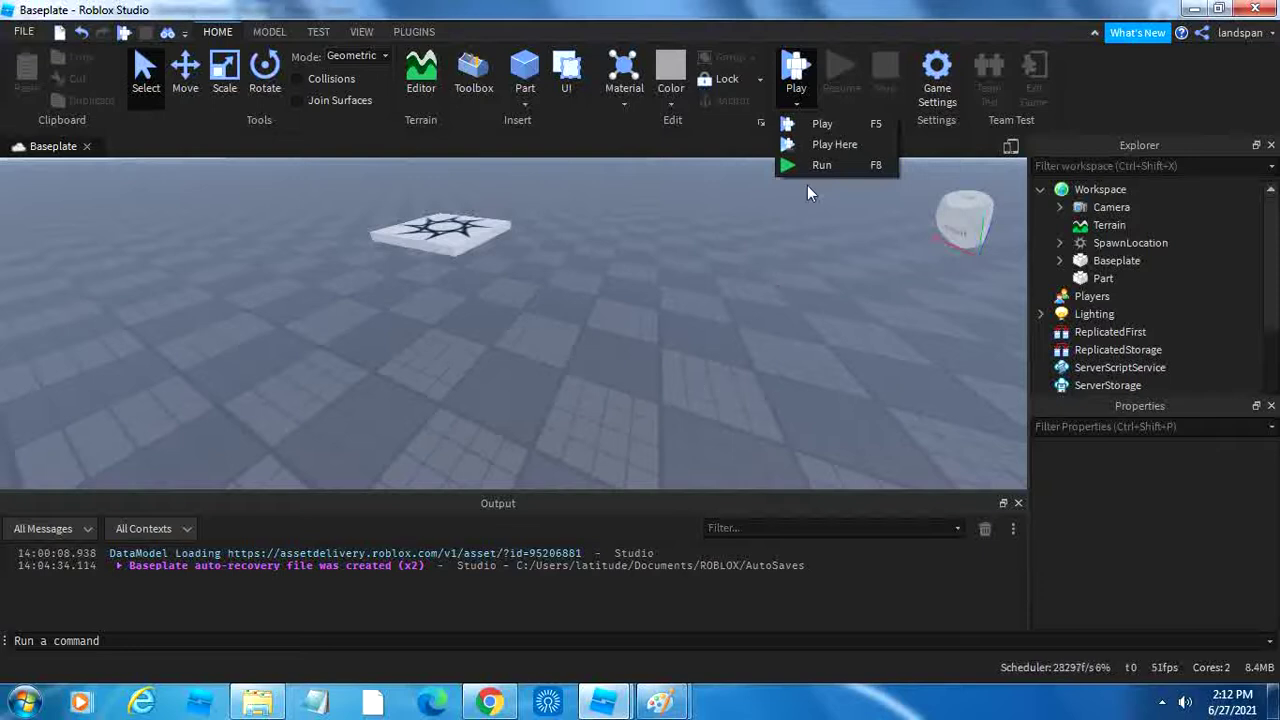
{"action": "left_click", "coordinate": [828, 130]}
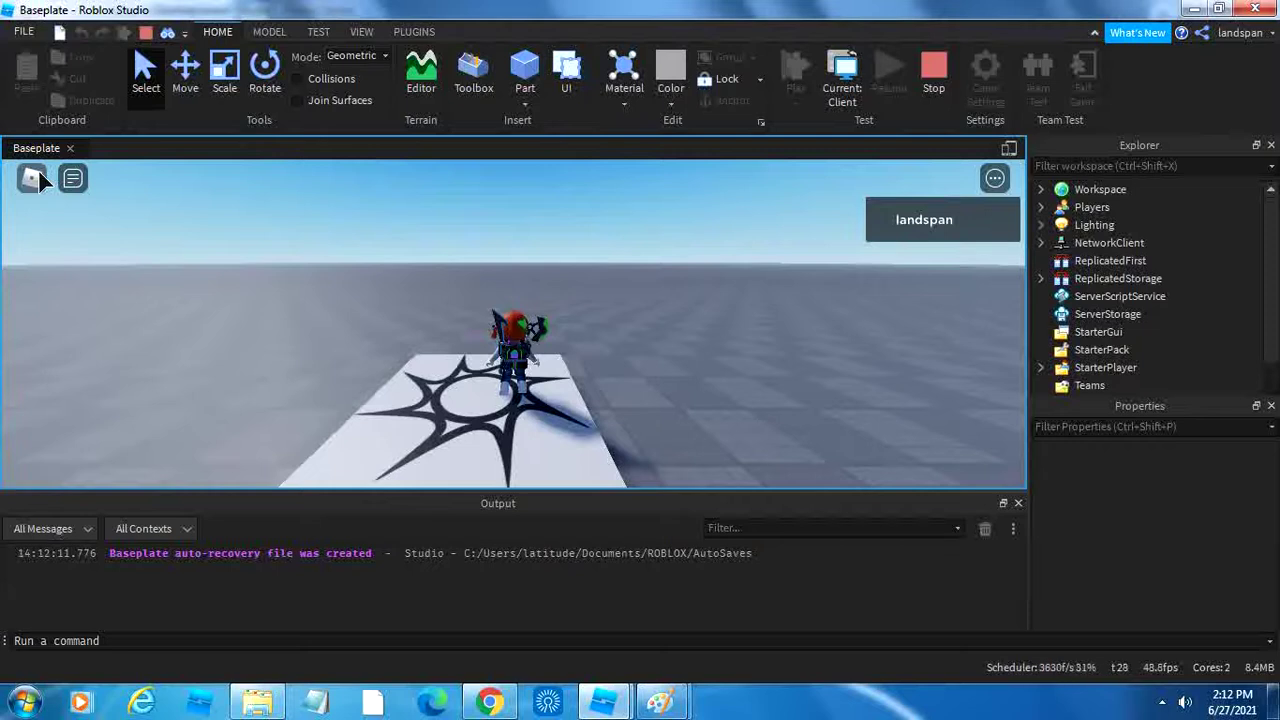
Step: Open the Roblox in-game menu, then close it to resume playing
{"action": "left_click", "coordinate": [38, 177]}
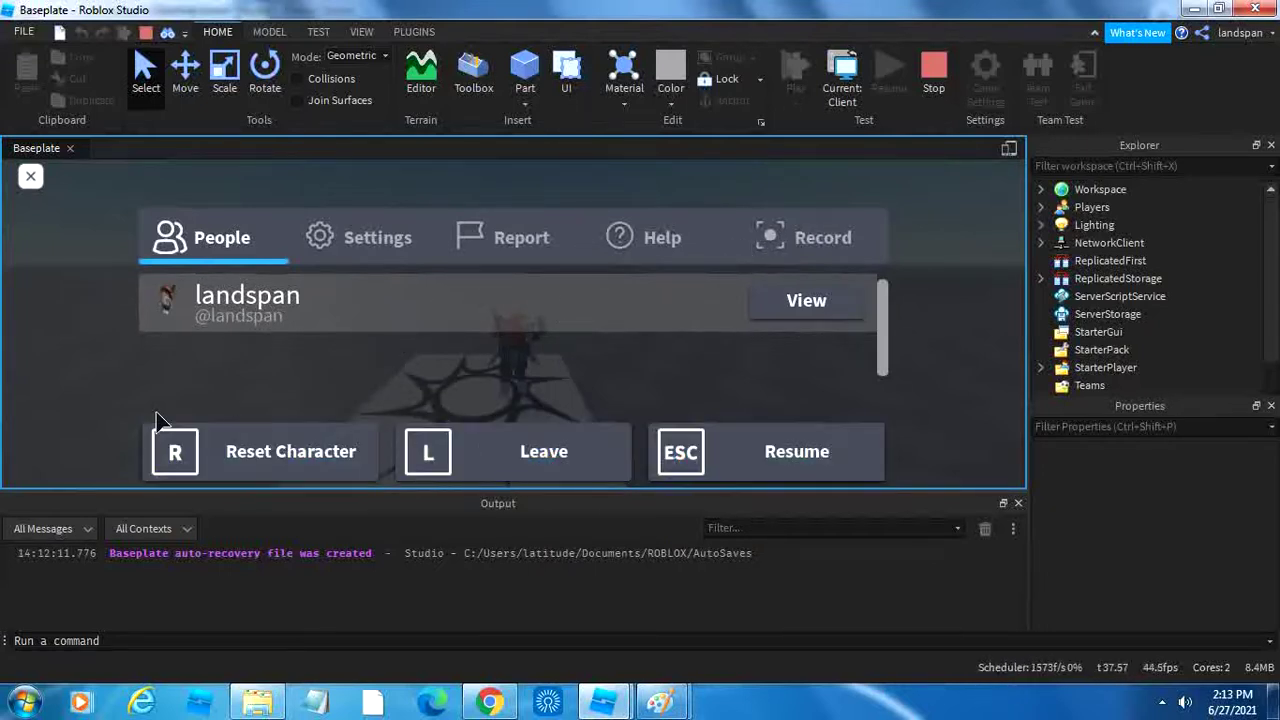
{"action": "left_click", "coordinate": [30, 178]}
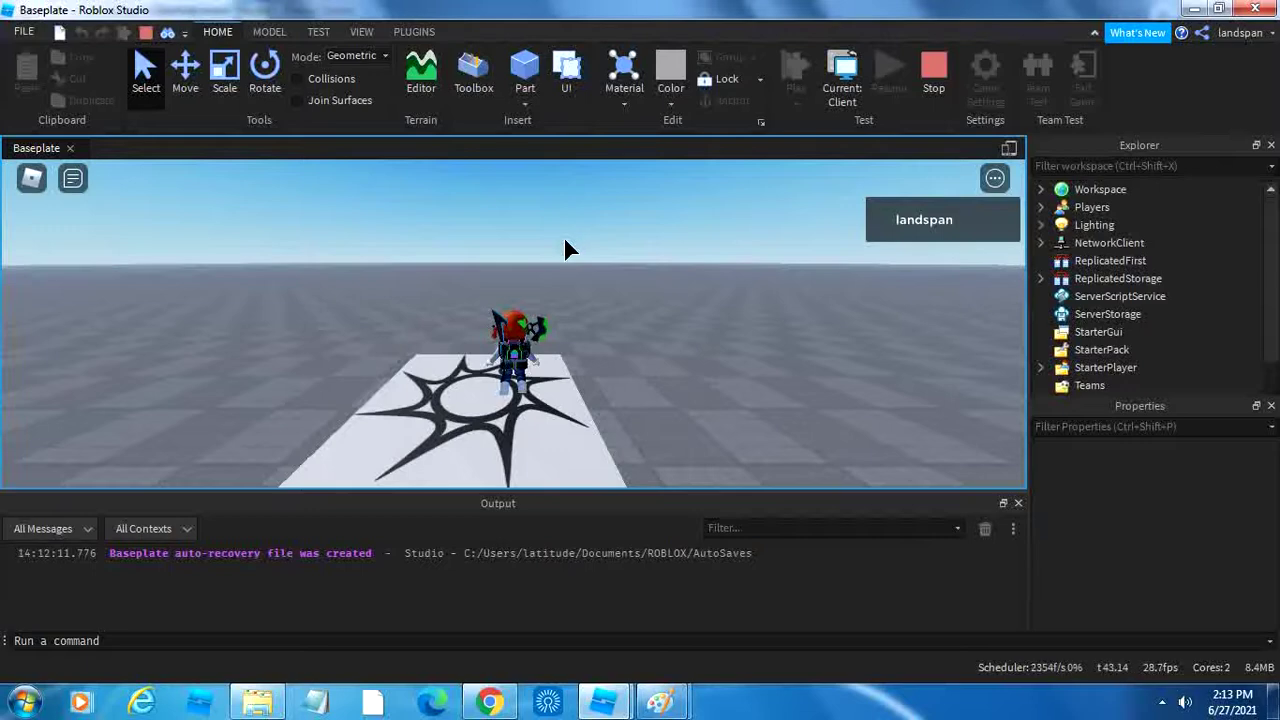
Step: Walk the character around the spawn pad with W and S, then stop the play-test
{"action": "key", "text": "s"}
{"action": "right_click_drag", "start_coordinate": [565, 249], "coordinate": [587, 282]}
{"action": "key", "text": "w"}
{"action": "key", "text": "w"}
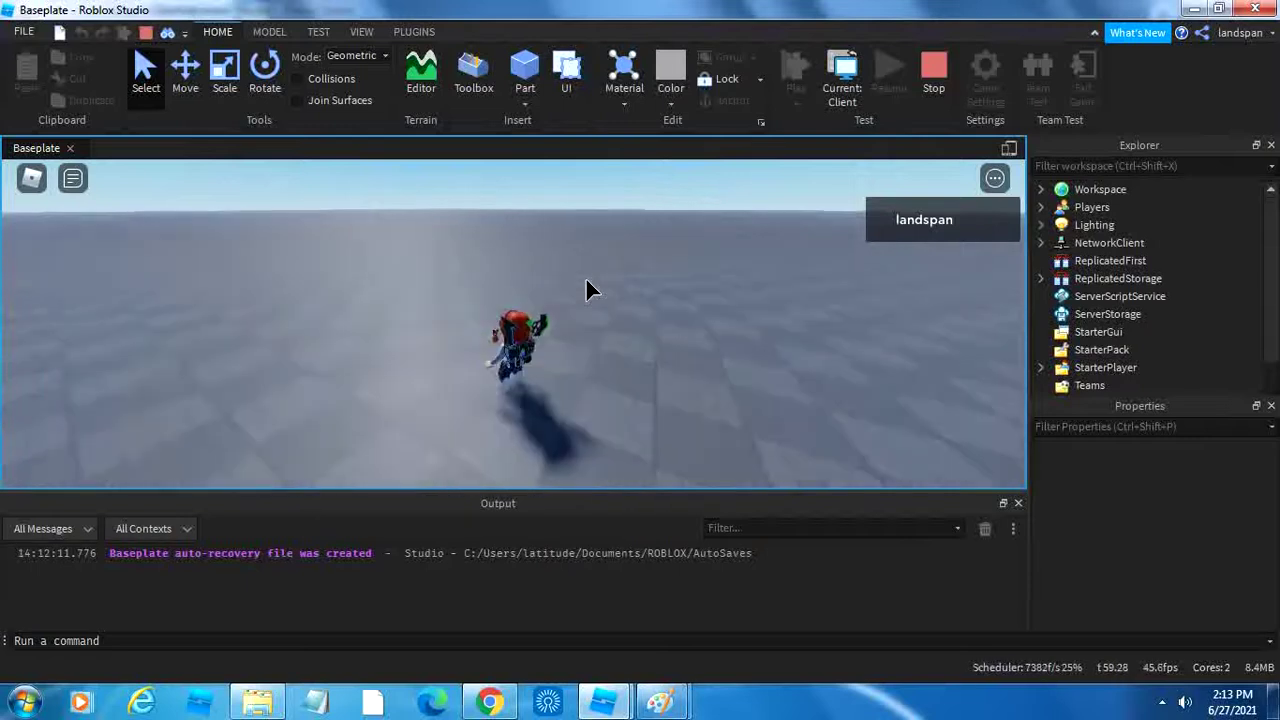
{"action": "key", "text": "w"}
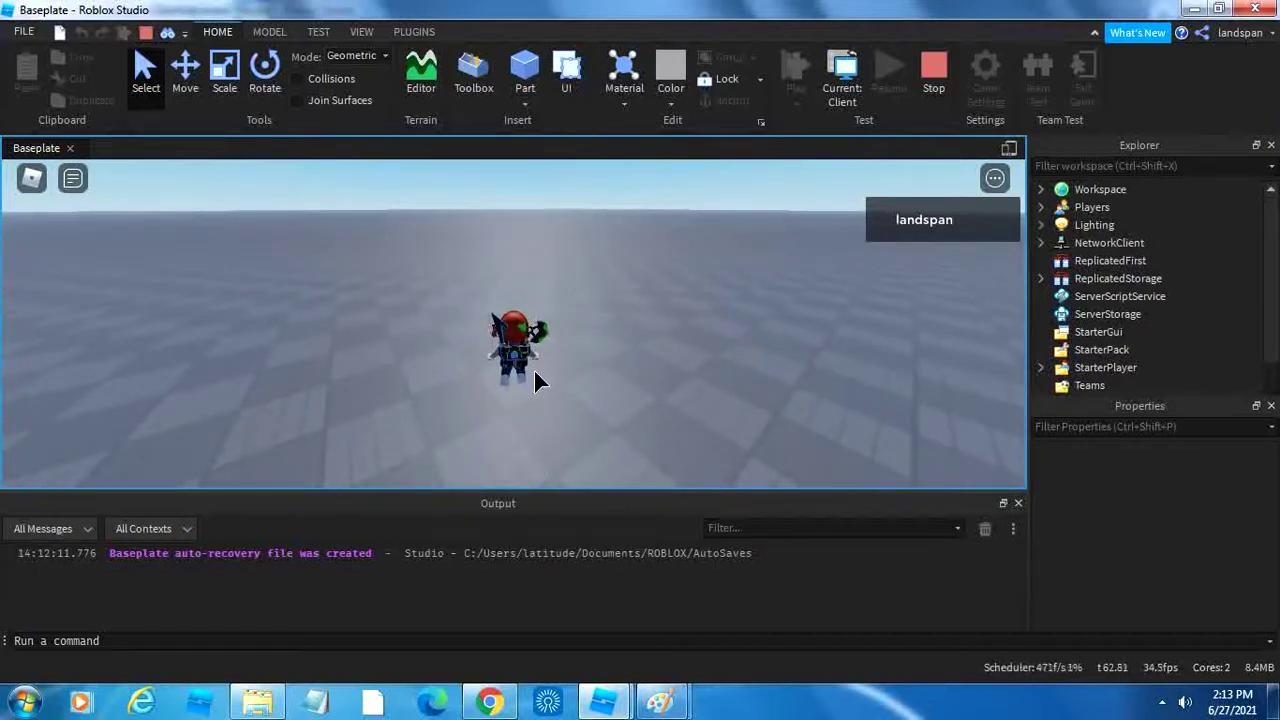
{"action": "key", "text": "s"}
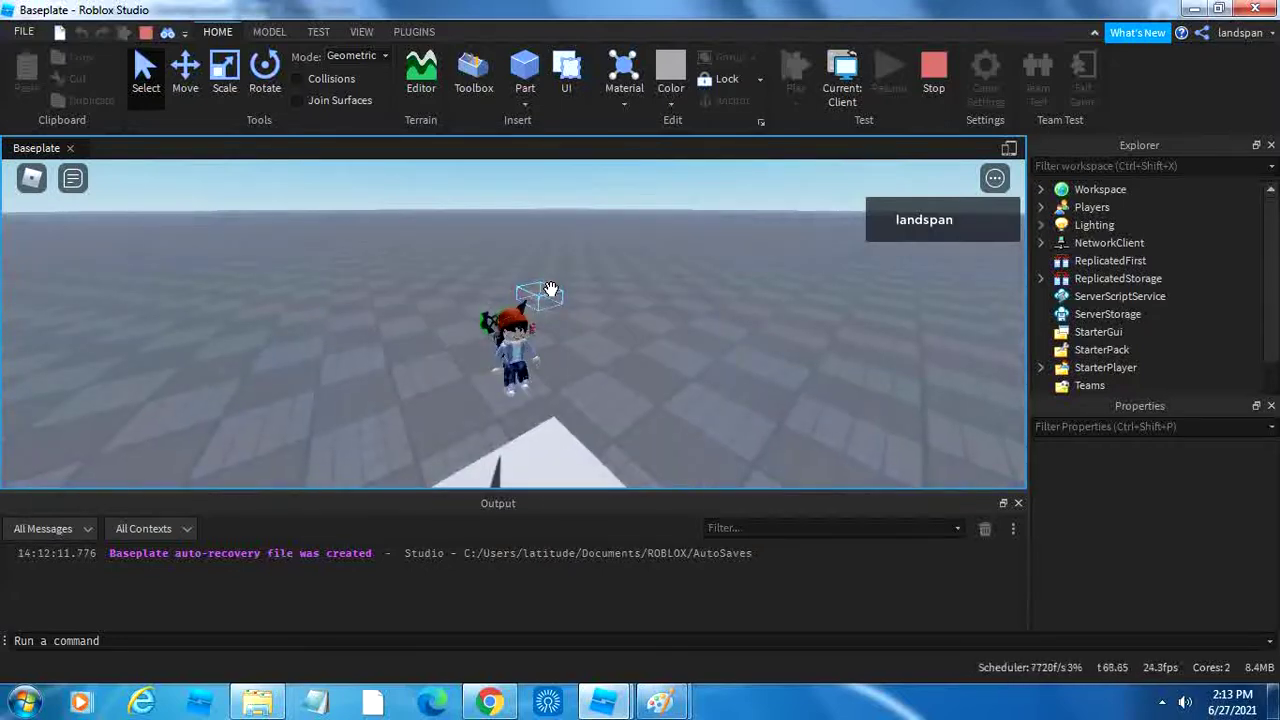
{"action": "key", "text": "w"}
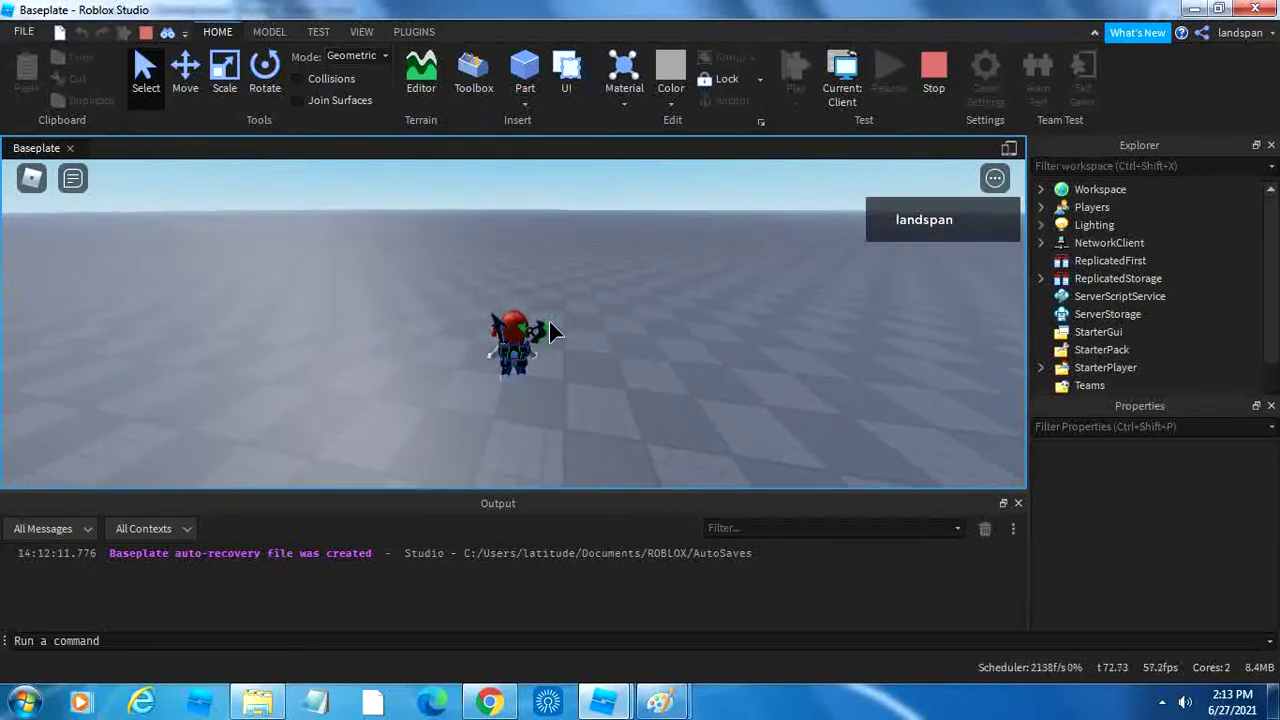
{"action": "key", "text": "s"}
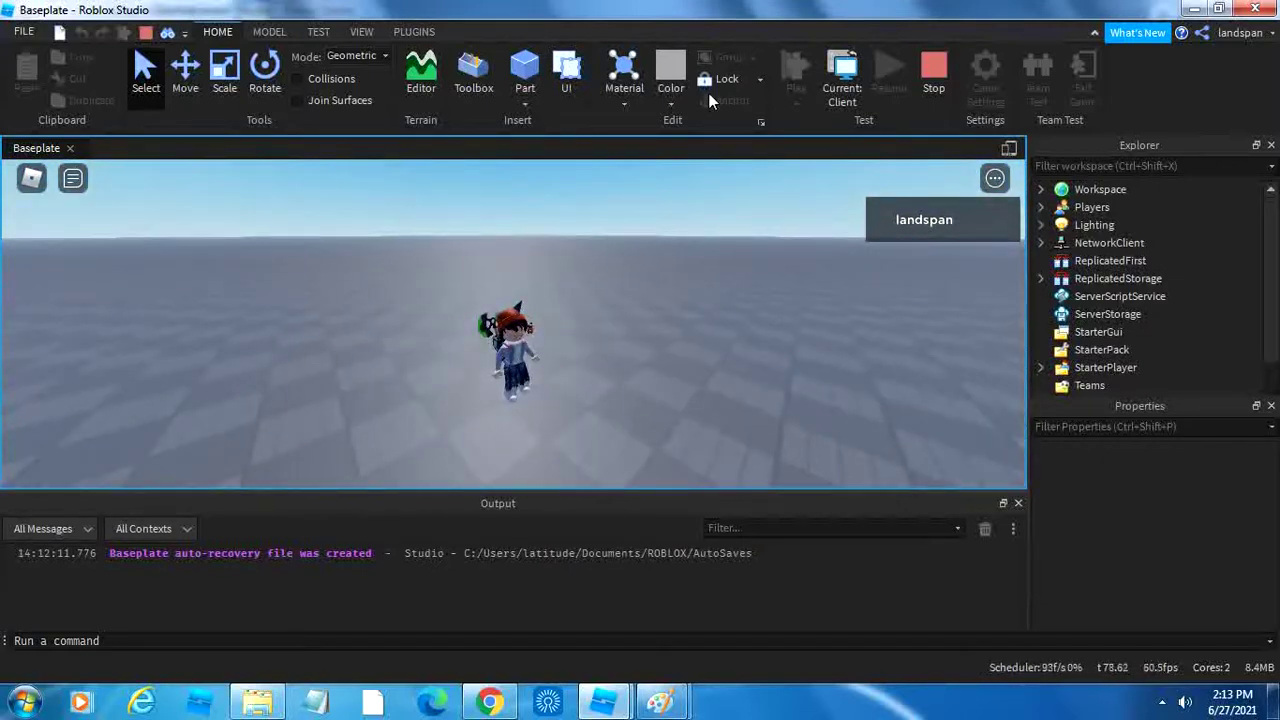
{"action": "left_click", "coordinate": [928, 84]}
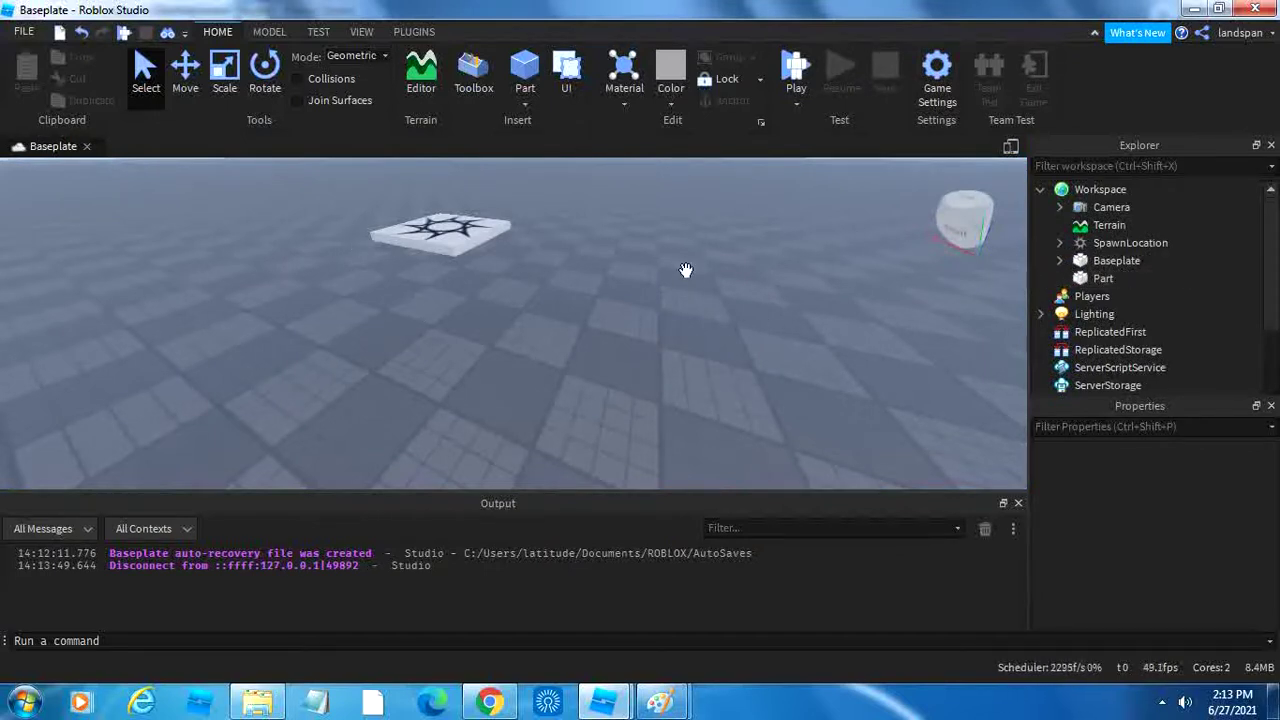
Step: Select the invisible Part, set its Transparency to 0, and move the camera toward it
{"action": "left_click", "coordinate": [606, 290]}
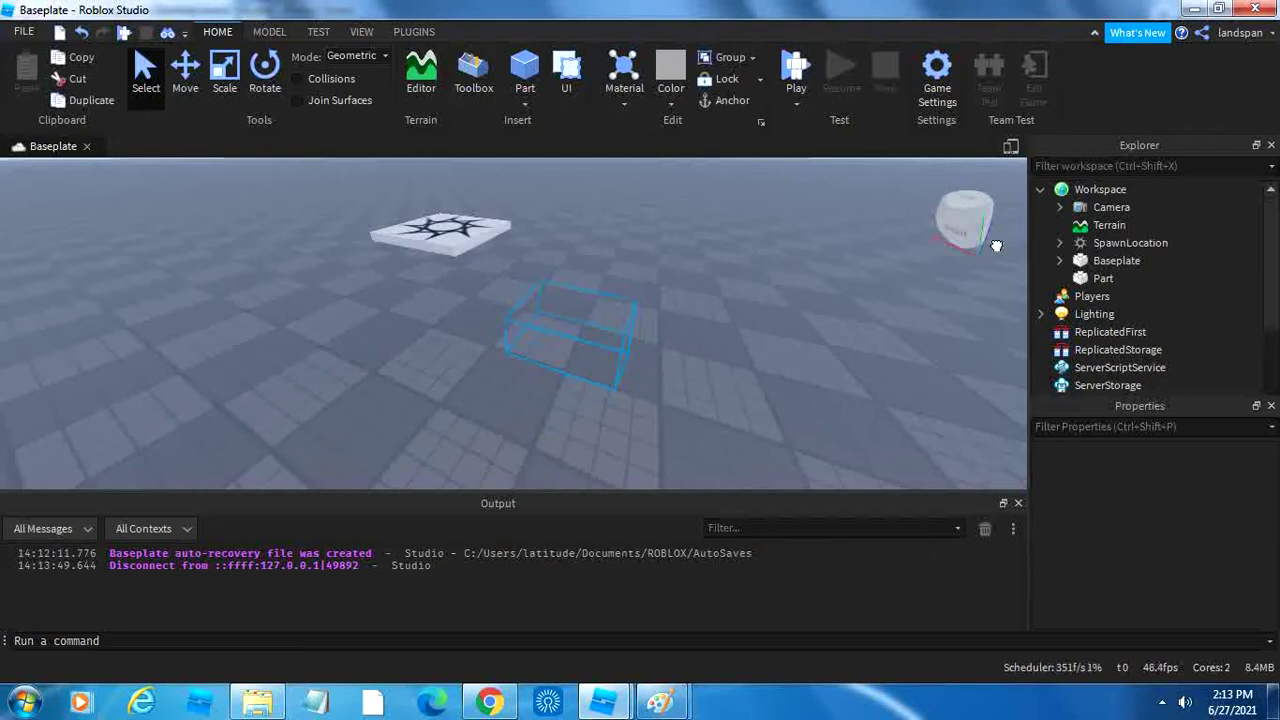
{"action": "left_click", "coordinate": [1183, 591]}
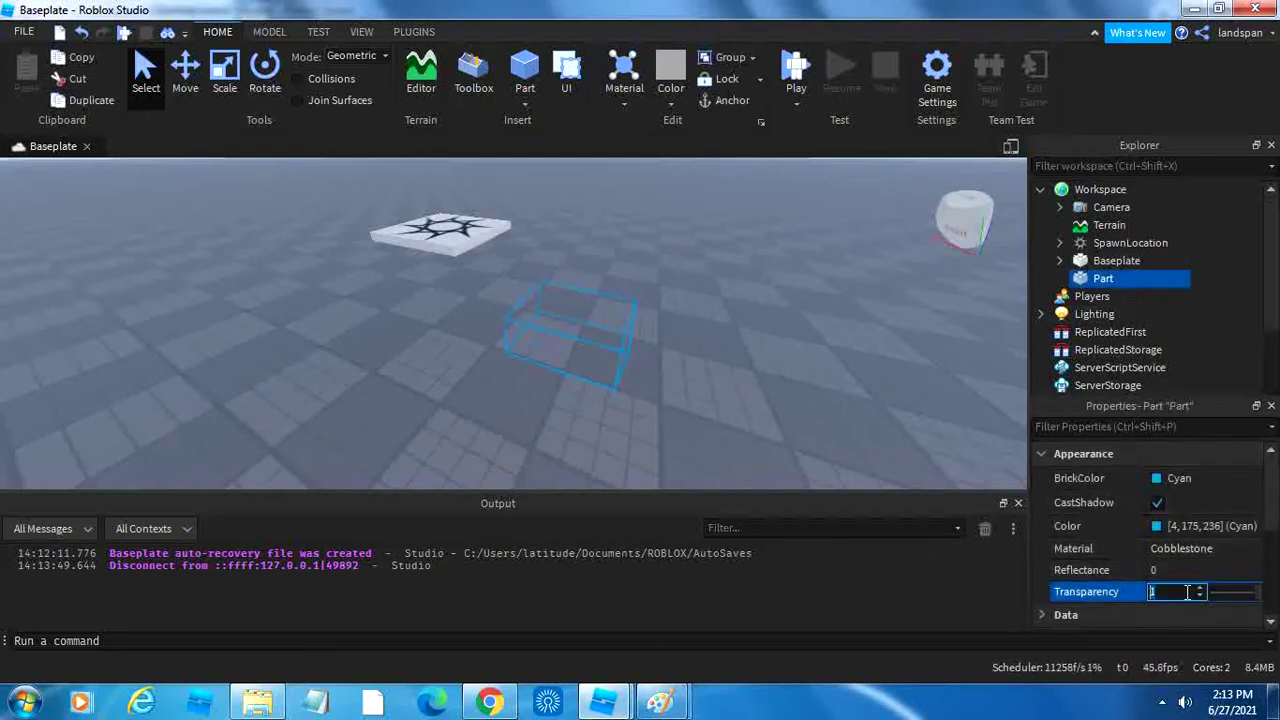
{"action": "type", "text": "0"}
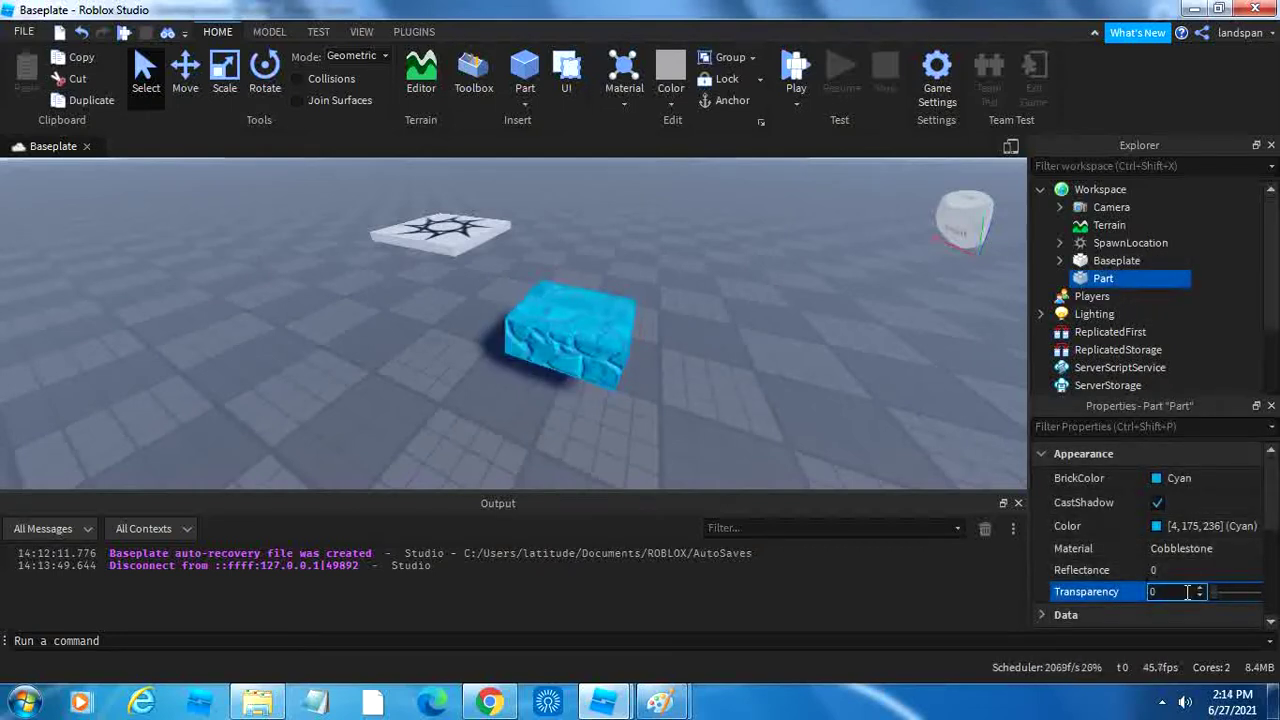
{"action": "left_click", "coordinate": [699, 188]}
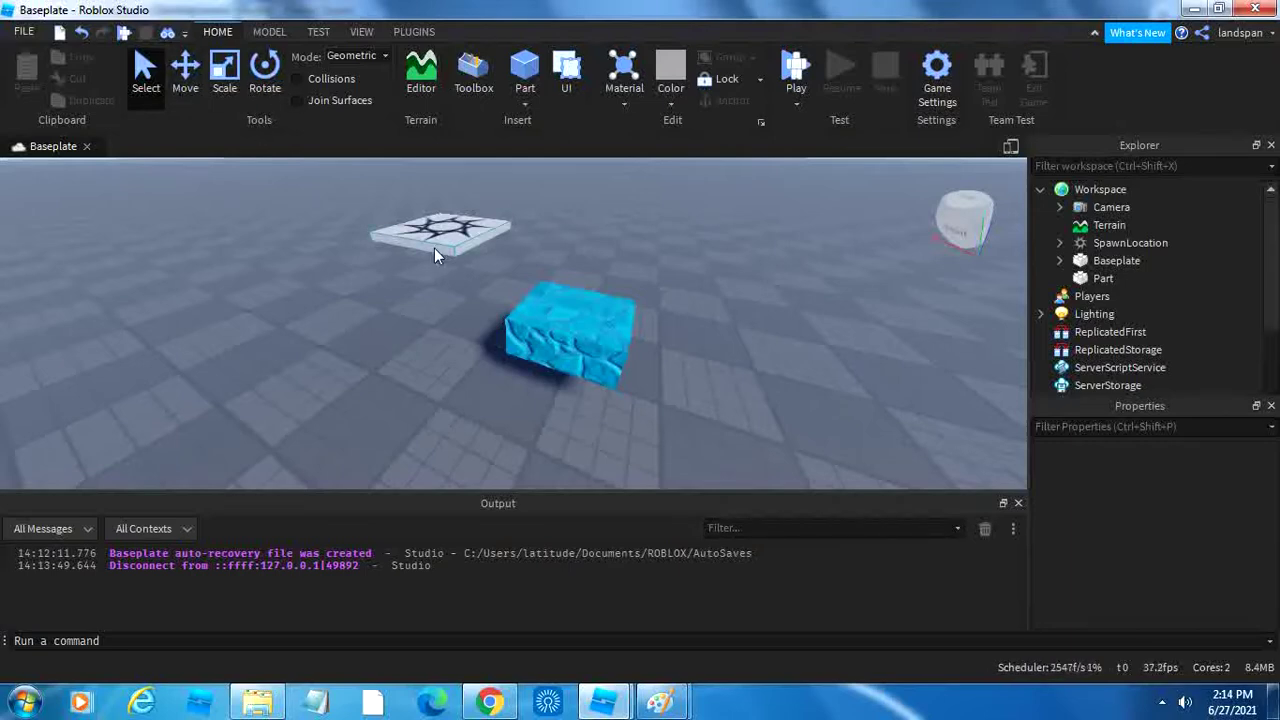
{"action": "key", "text": "d"}
{"action": "key", "text": "w"}
{"action": "key", "text": "a"}
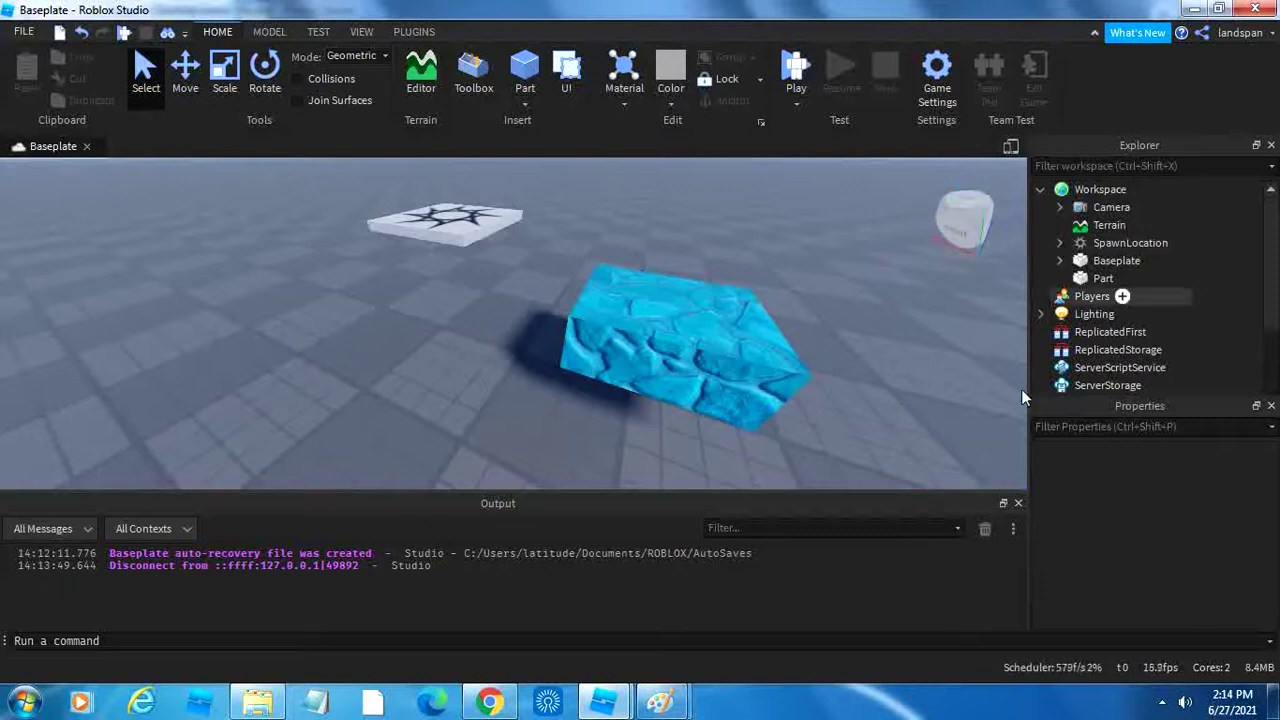
Step: Select Part in the Explorer and zoom the viewport out to see the cobblestone block
{"action": "left_click", "coordinate": [1100, 280]}
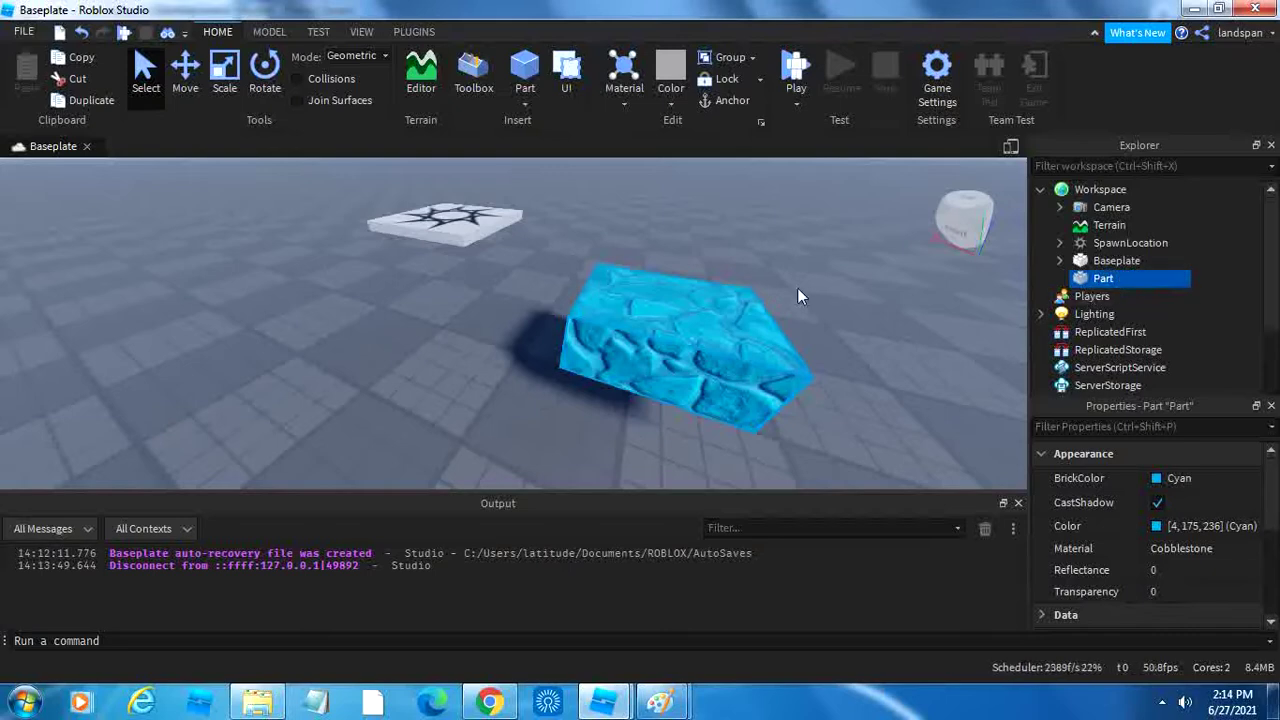
{"action": "scroll", "coordinate": [793, 344], "scroll_direction": "up", "scroll_amount": 2}
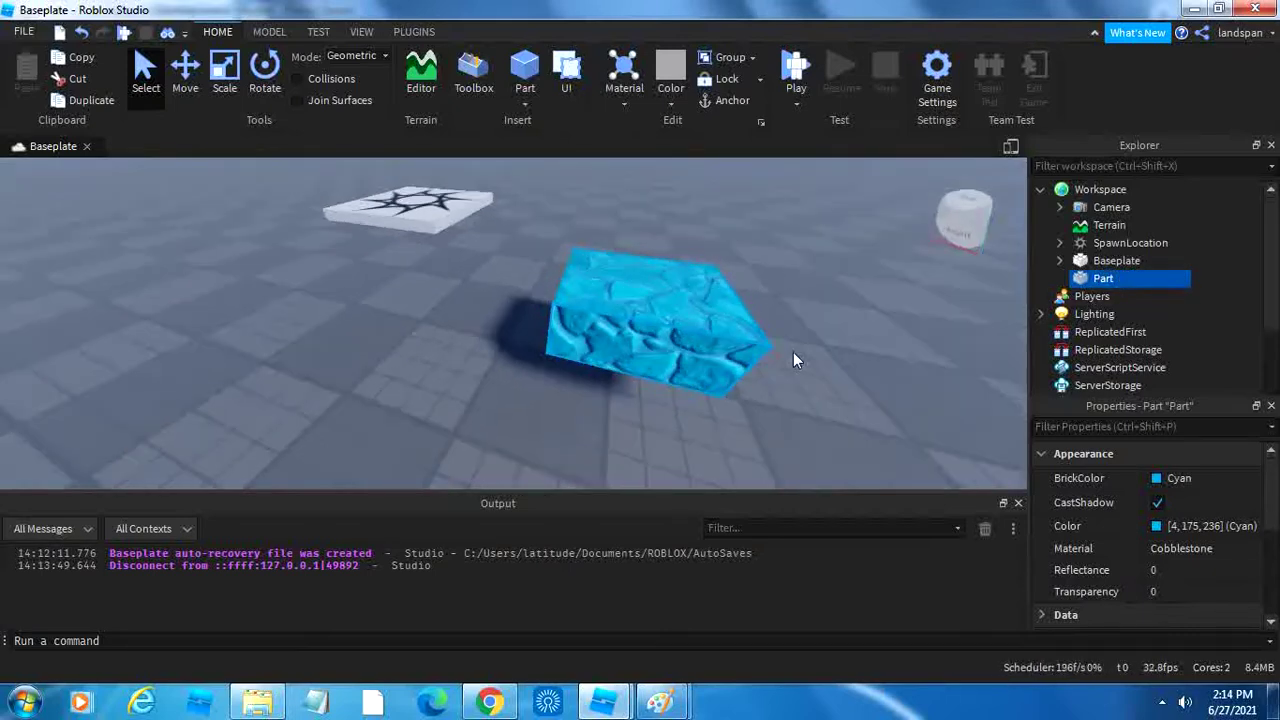
{"action": "scroll", "coordinate": [793, 346], "scroll_direction": "down", "scroll_amount": 3}
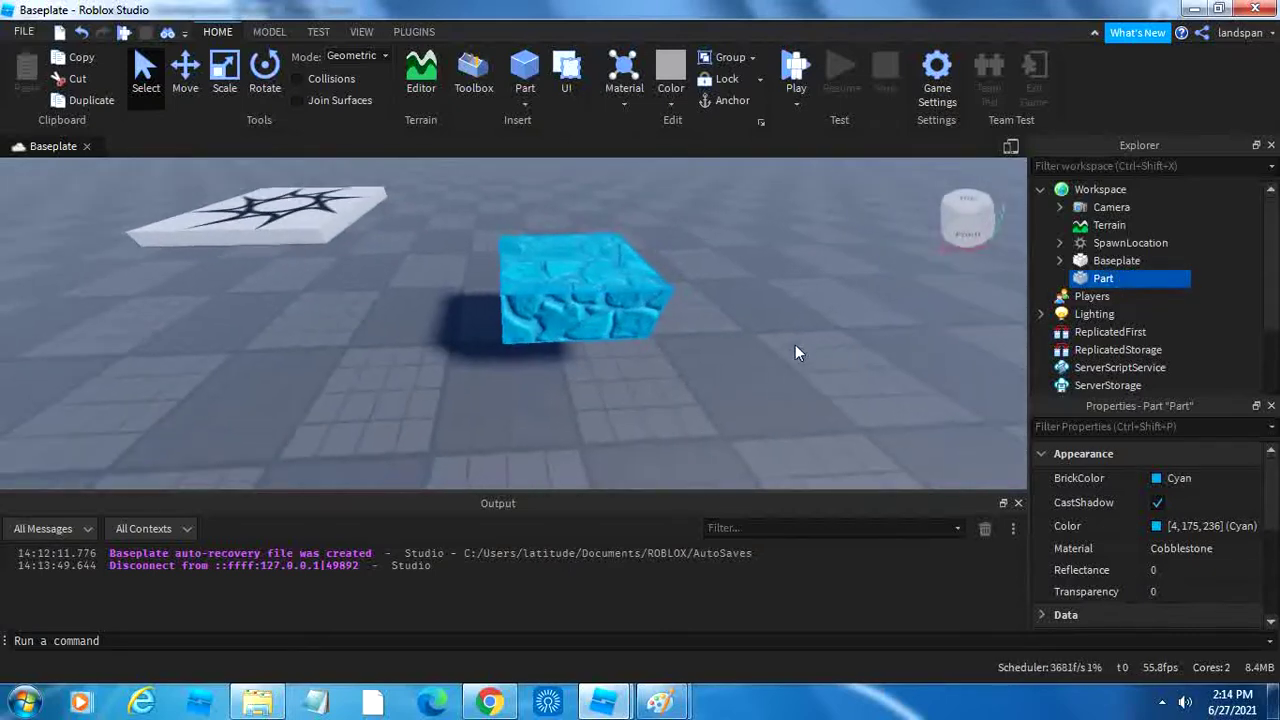
{"action": "scroll", "coordinate": [795, 346], "scroll_direction": "down", "scroll_amount": 5}
{"action": "scroll", "coordinate": [795, 346], "scroll_direction": "up", "scroll_amount": 6}
{"action": "scroll", "coordinate": [575, 389], "scroll_direction": "down", "scroll_amount": 4}
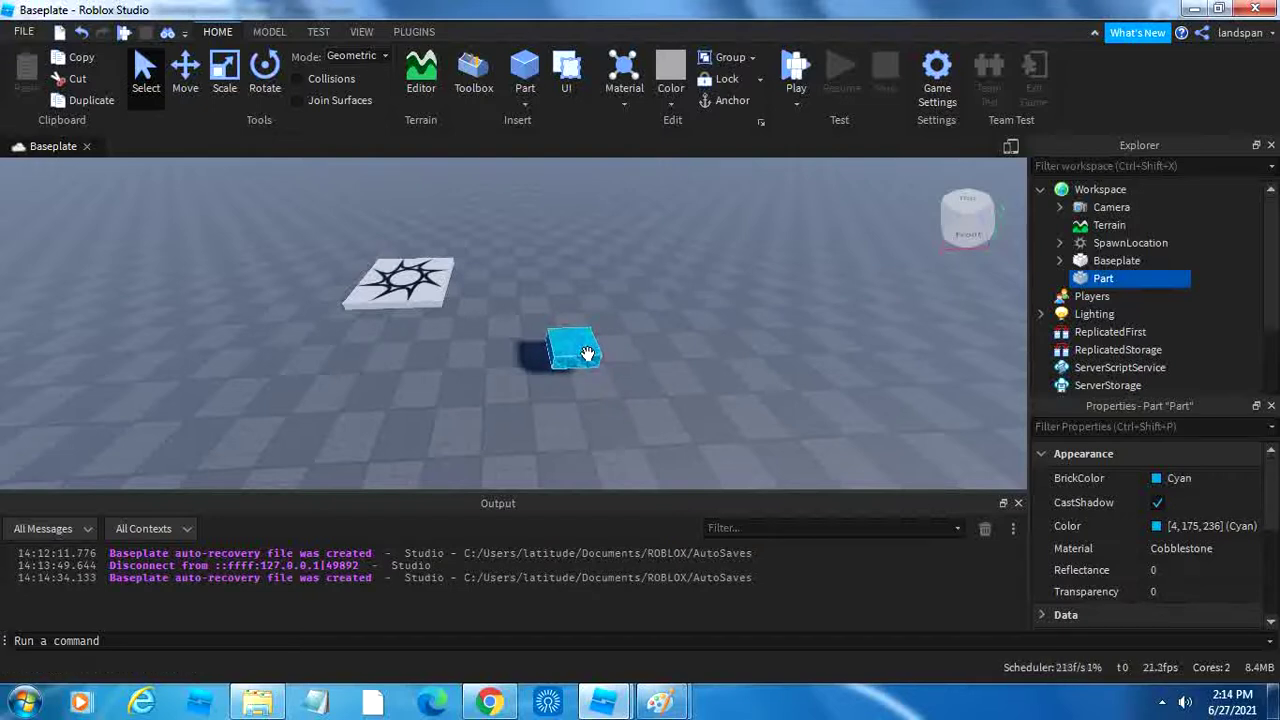
Step: Duplicate the part with Ctrl+D and position the two cyan blocks side by side
{"action": "key", "text": "ctrl+d"}
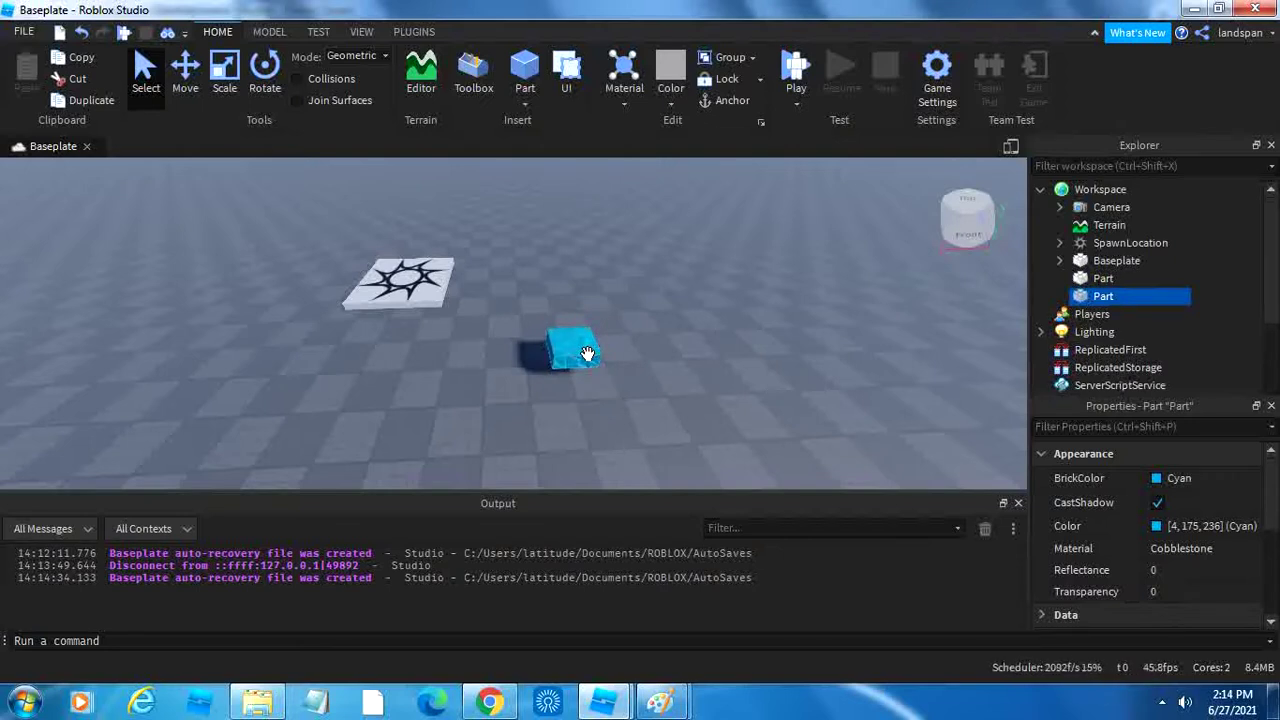
{"action": "left_click_drag", "start_coordinate": [587, 354], "coordinate": [658, 351]}
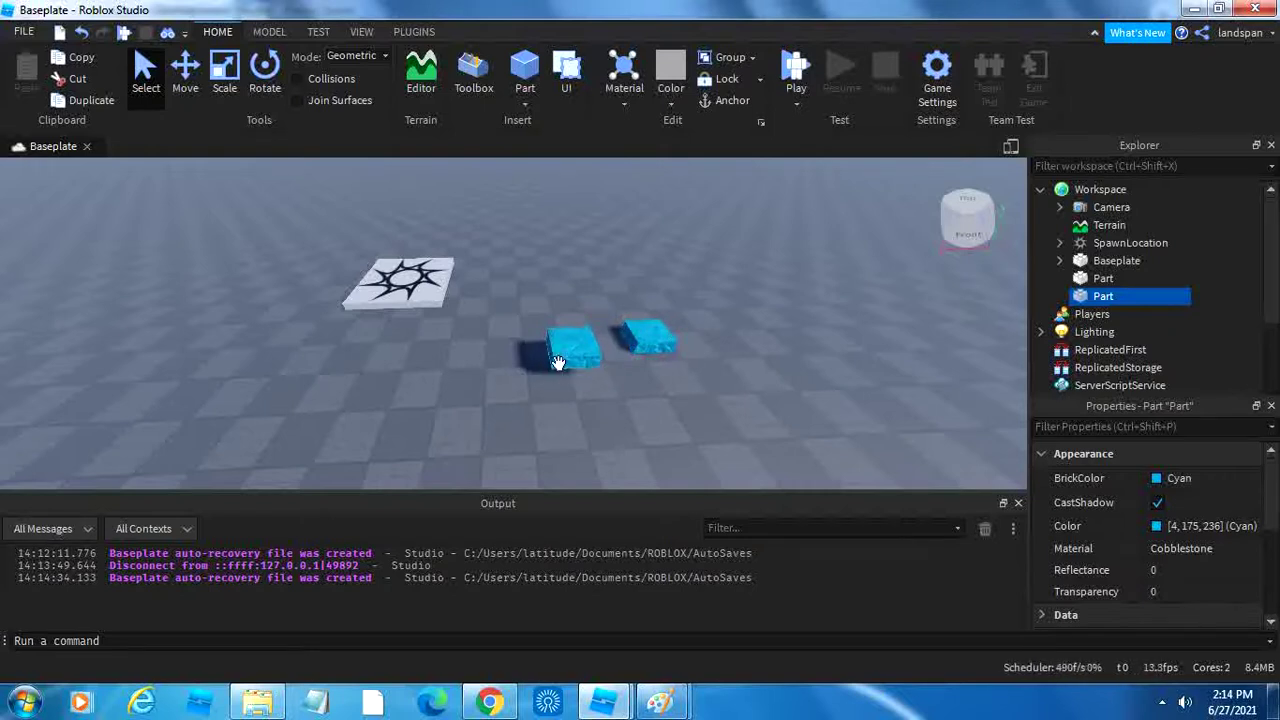
{"action": "left_click_drag", "start_coordinate": [620, 334], "coordinate": [663, 366]}
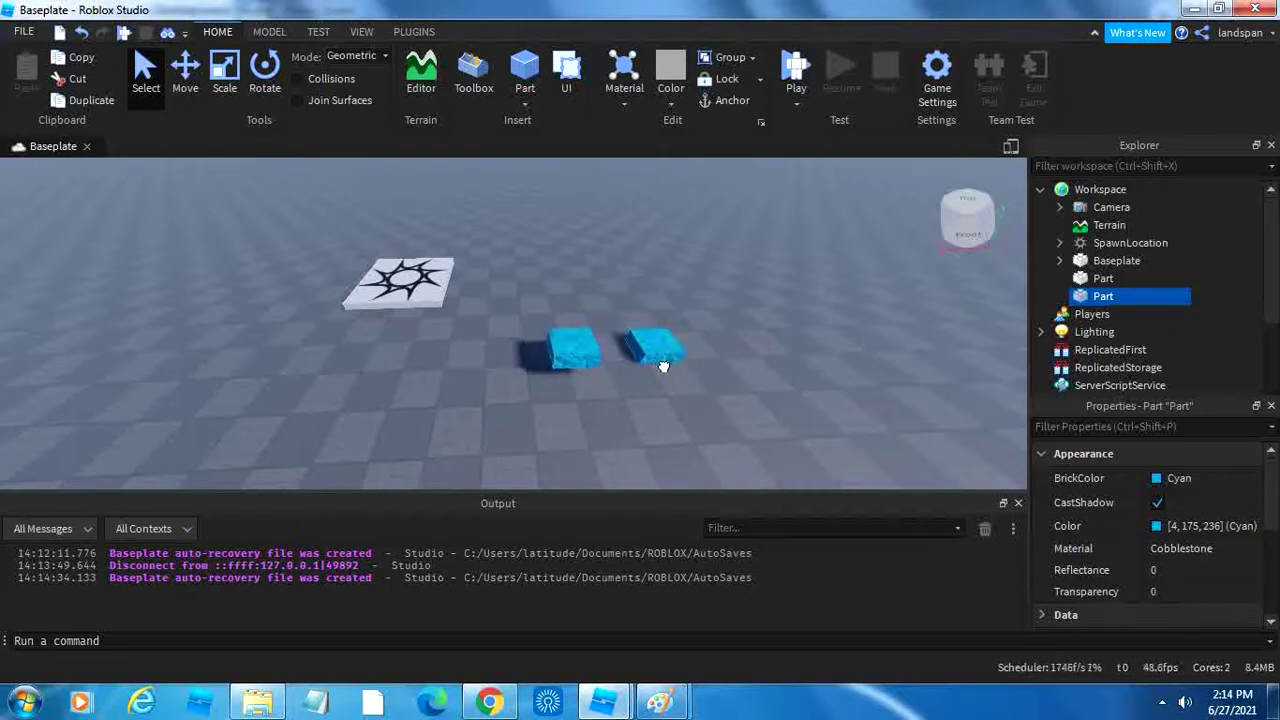
{"action": "left_click_drag", "start_coordinate": [545, 368], "coordinate": [568, 385]}
{"action": "left_click", "coordinate": [639, 290]}
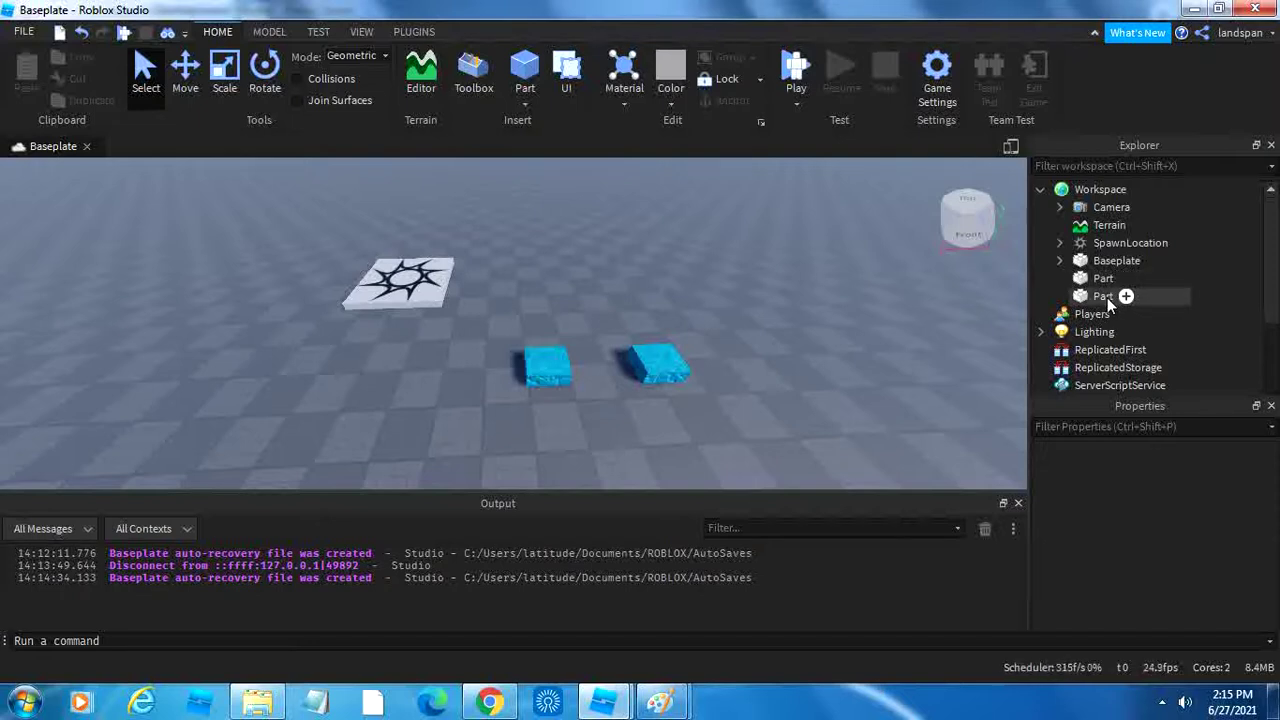
Step: Rename the second Part in the Explorer to 'Test'
{"action": "left_click", "coordinate": [1103, 297]}
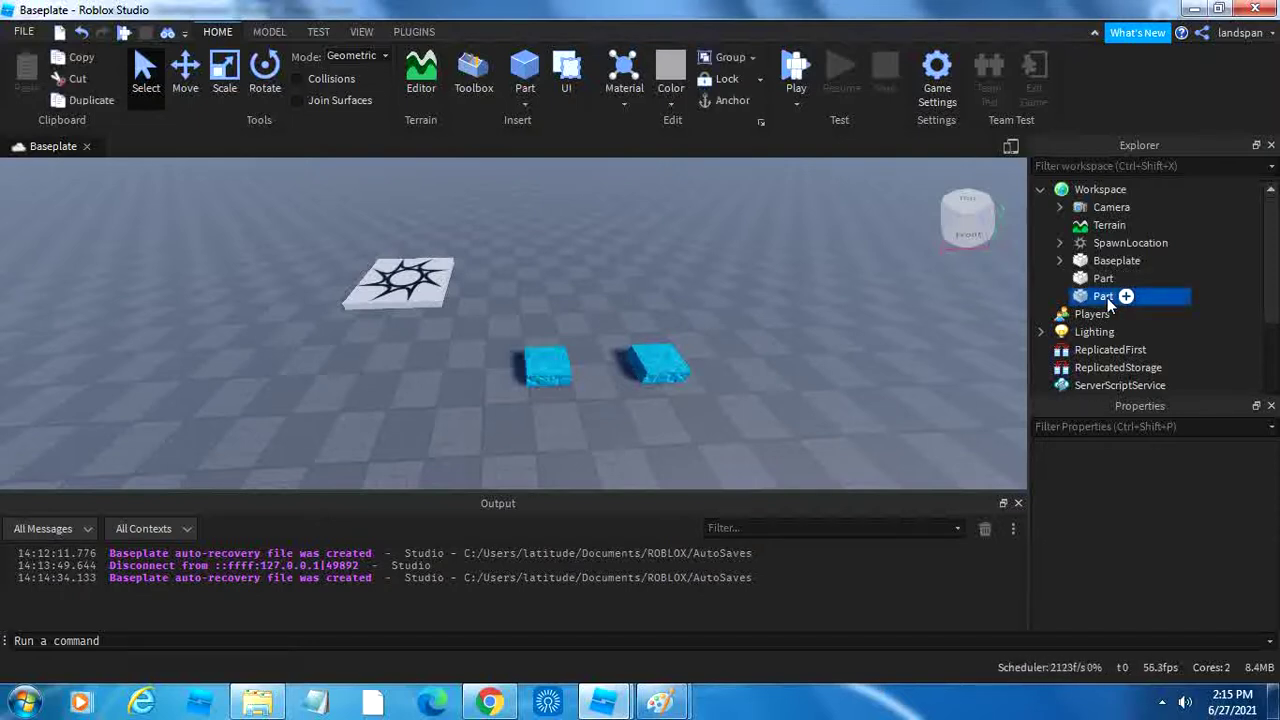
{"action": "left_click", "coordinate": [1104, 297]}
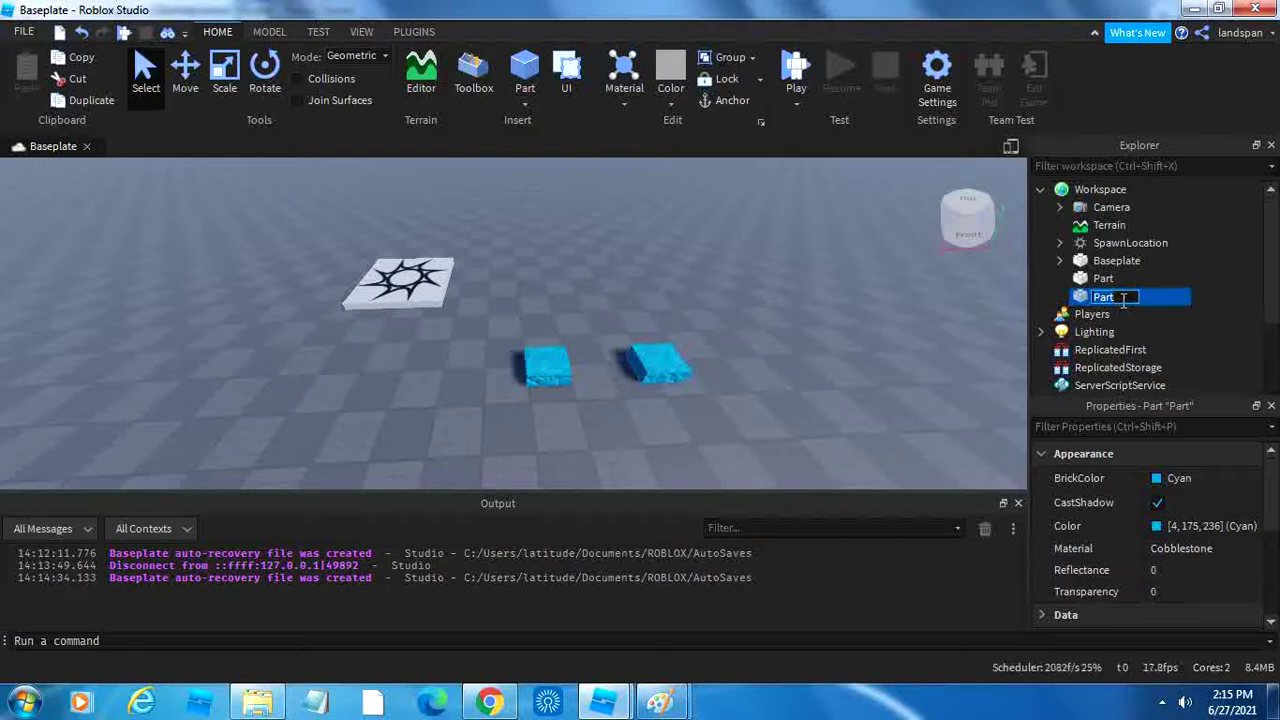
{"action": "key", "text": "BackSpace"}
{"action": "type", "text": "Te"}
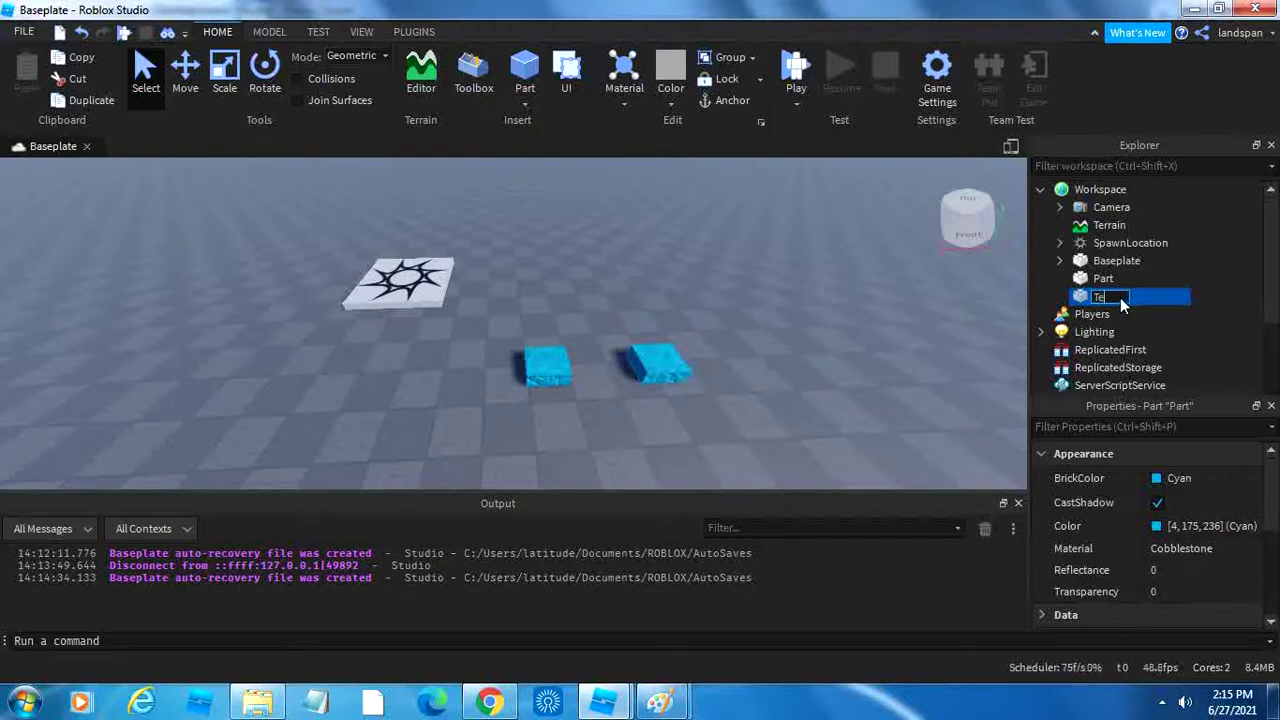
{"action": "type", "text": "st"}
{"action": "key", "text": "Return"}
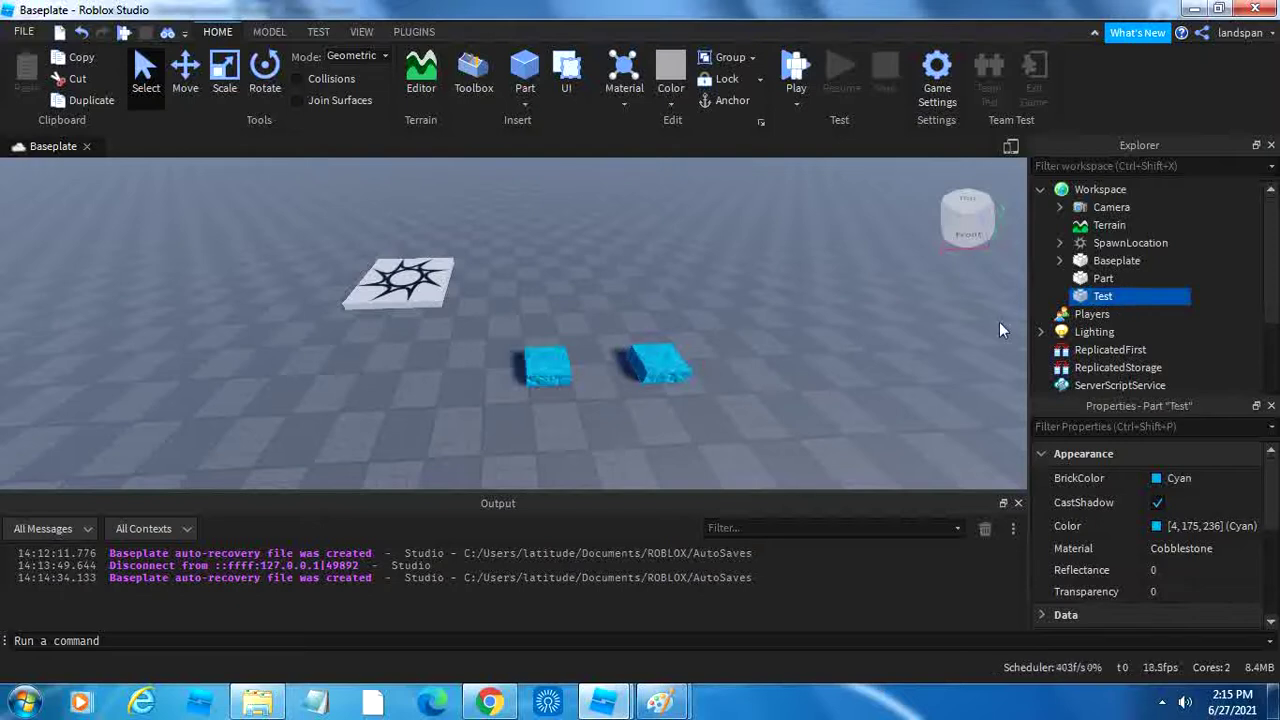
{"action": "left_click", "coordinate": [999, 322]}
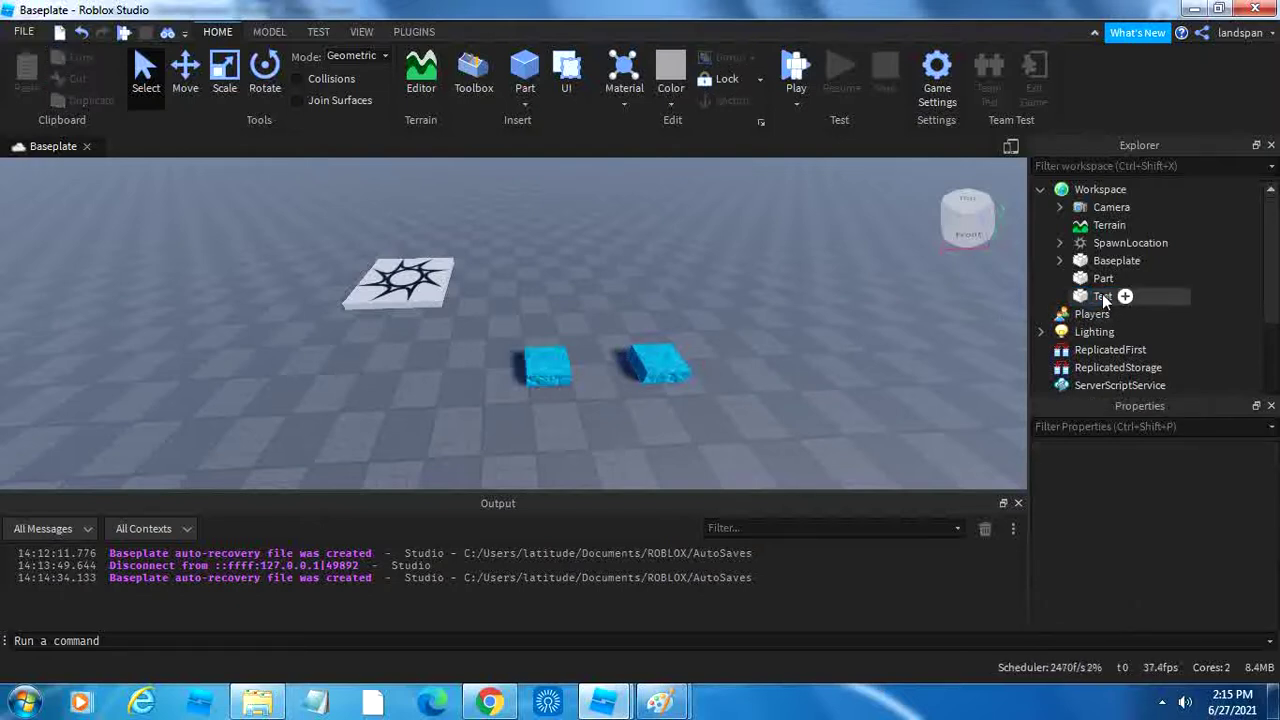
Step: Select the Test part and review its Data properties (name, parent, position), then collapse the Data section
{"action": "left_click", "coordinate": [1102, 295]}
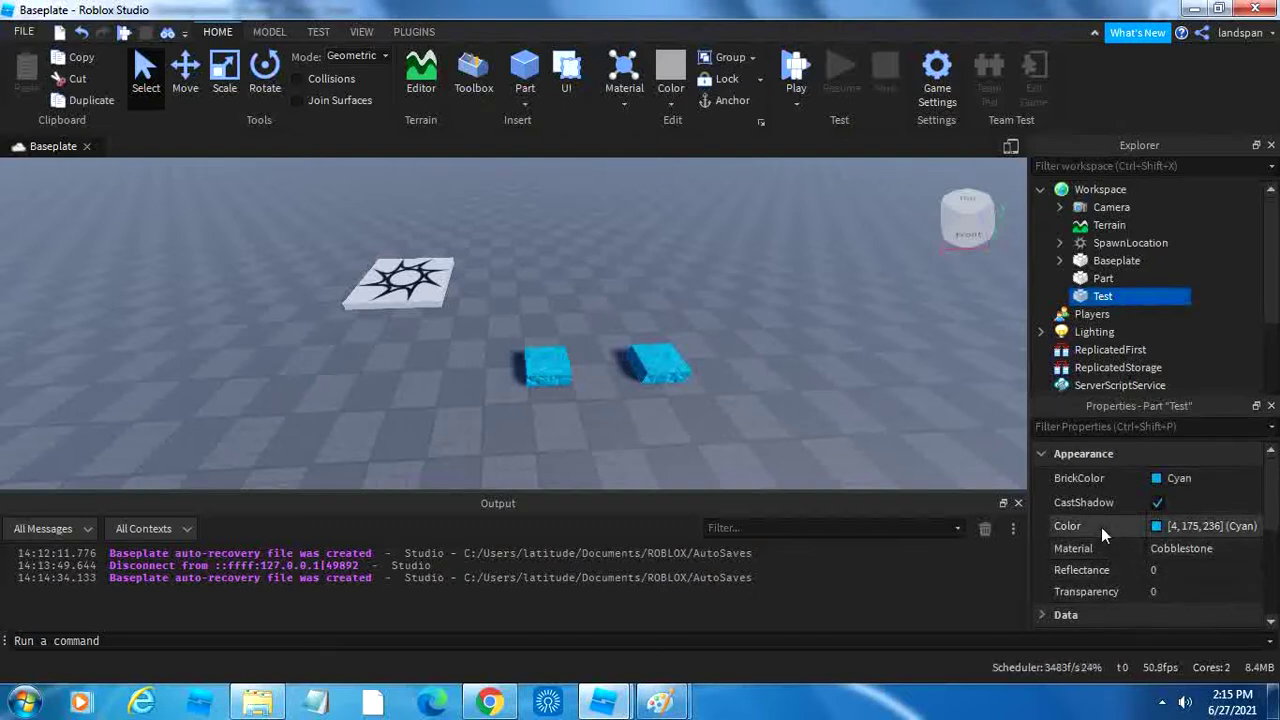
{"action": "scroll", "coordinate": [1125, 547], "scroll_direction": "down", "scroll_amount": 3}
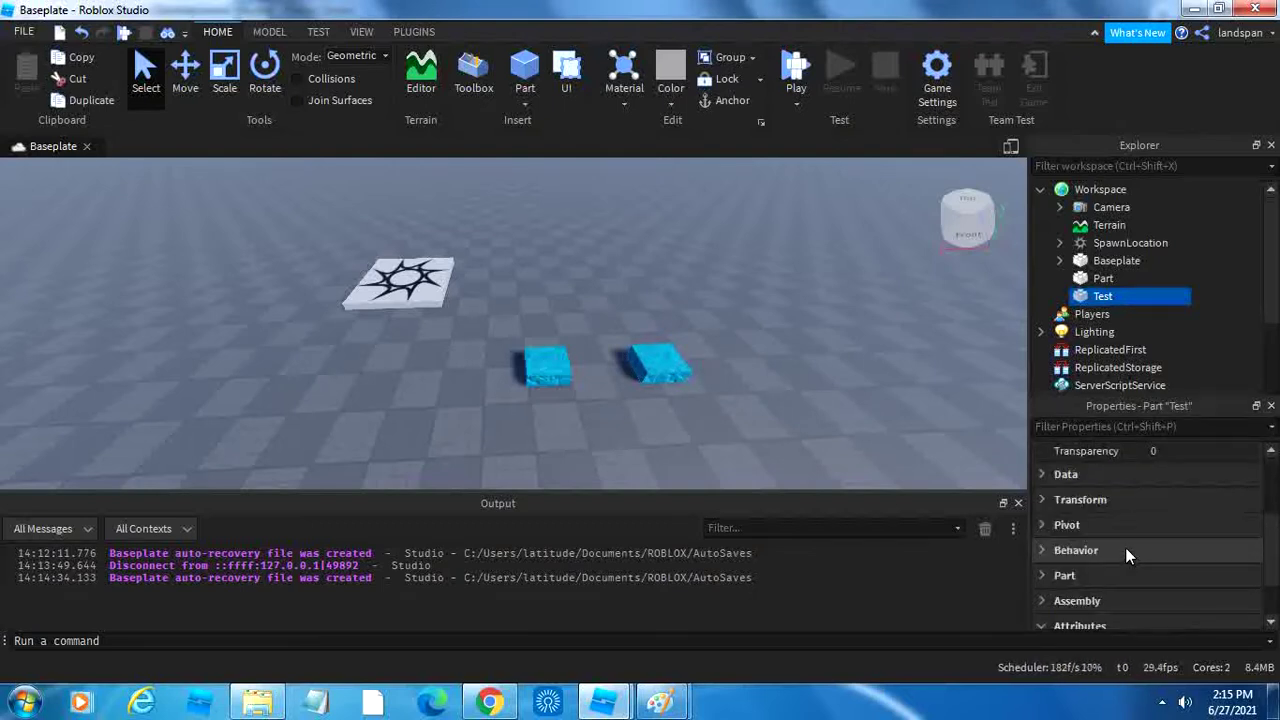
{"action": "scroll", "coordinate": [1125, 556], "scroll_direction": "down", "scroll_amount": 2}
{"action": "scroll", "coordinate": [1106, 549], "scroll_direction": "up", "scroll_amount": 5}
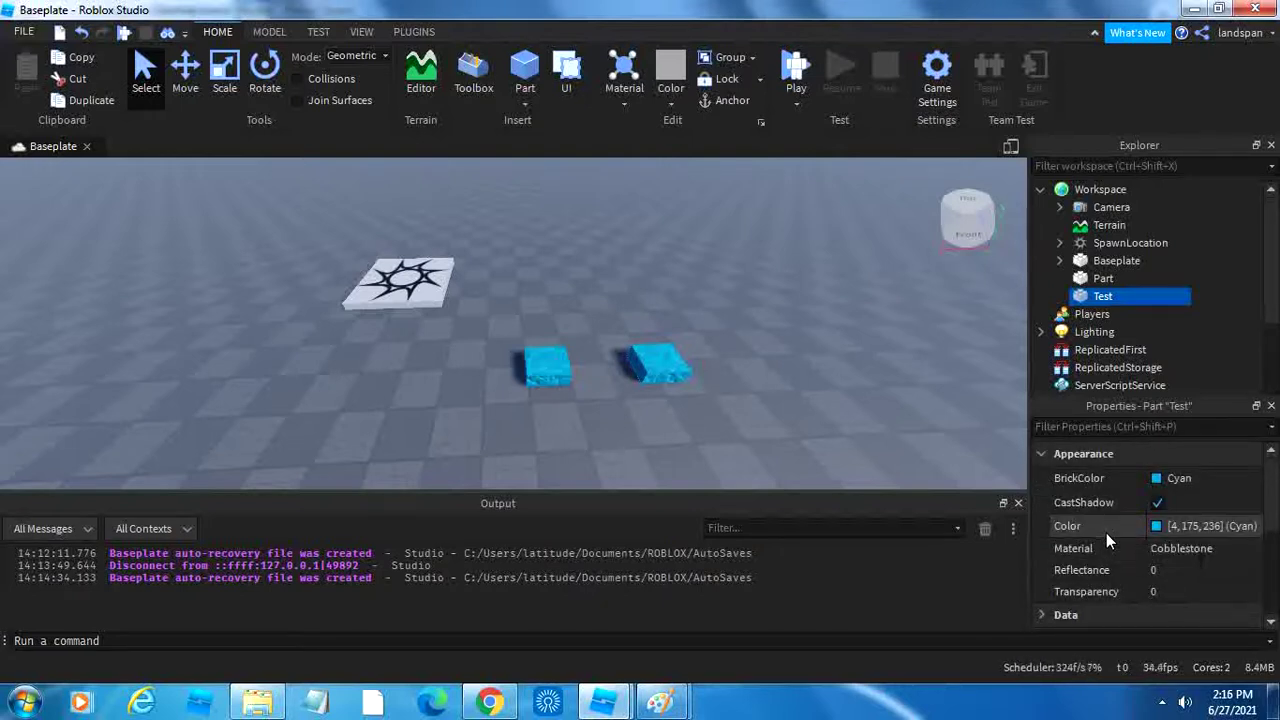
{"action": "scroll", "coordinate": [1106, 533], "scroll_direction": "down", "scroll_amount": 2}
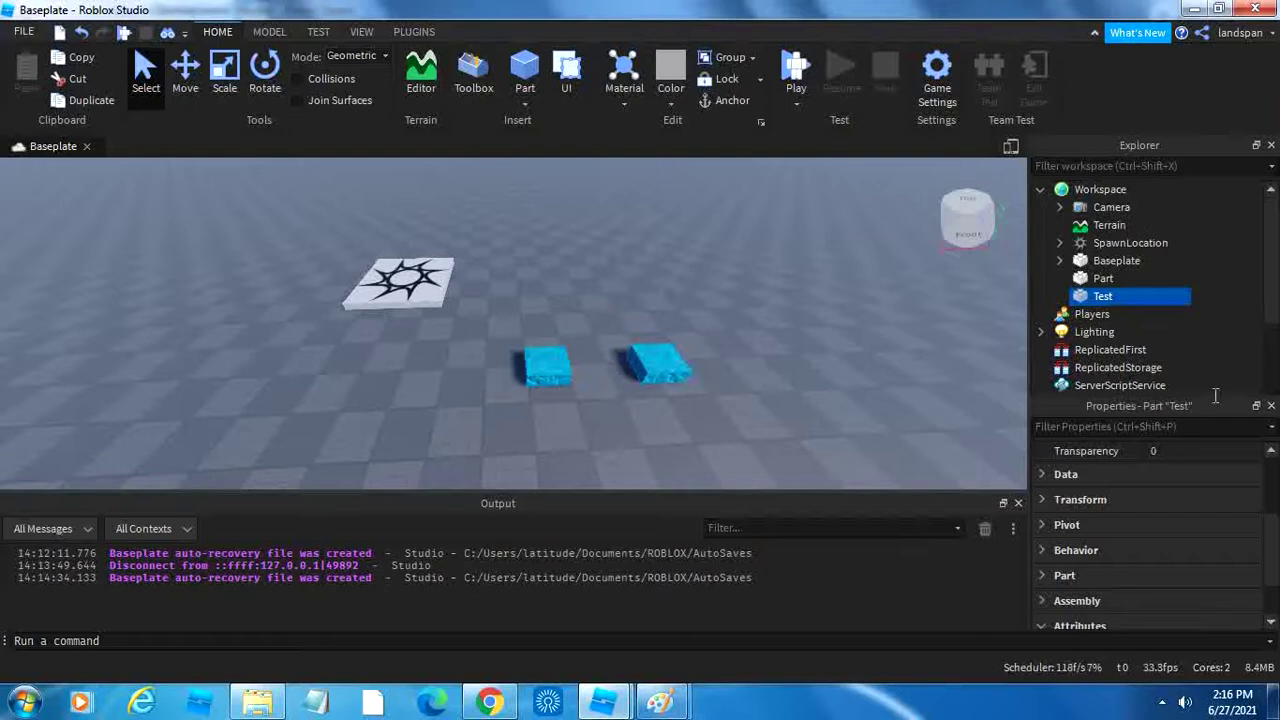
{"action": "left_click", "coordinate": [1040, 474]}
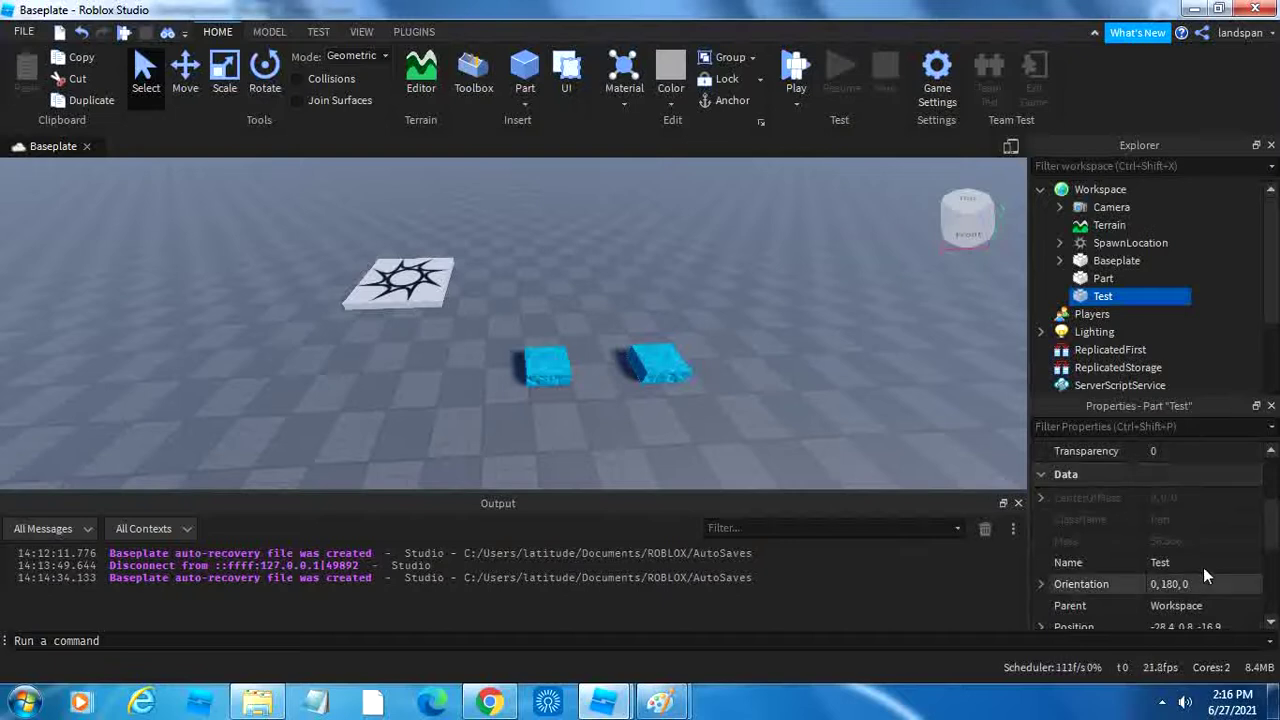
{"action": "scroll", "coordinate": [1169, 582], "scroll_direction": "down", "scroll_amount": 1}
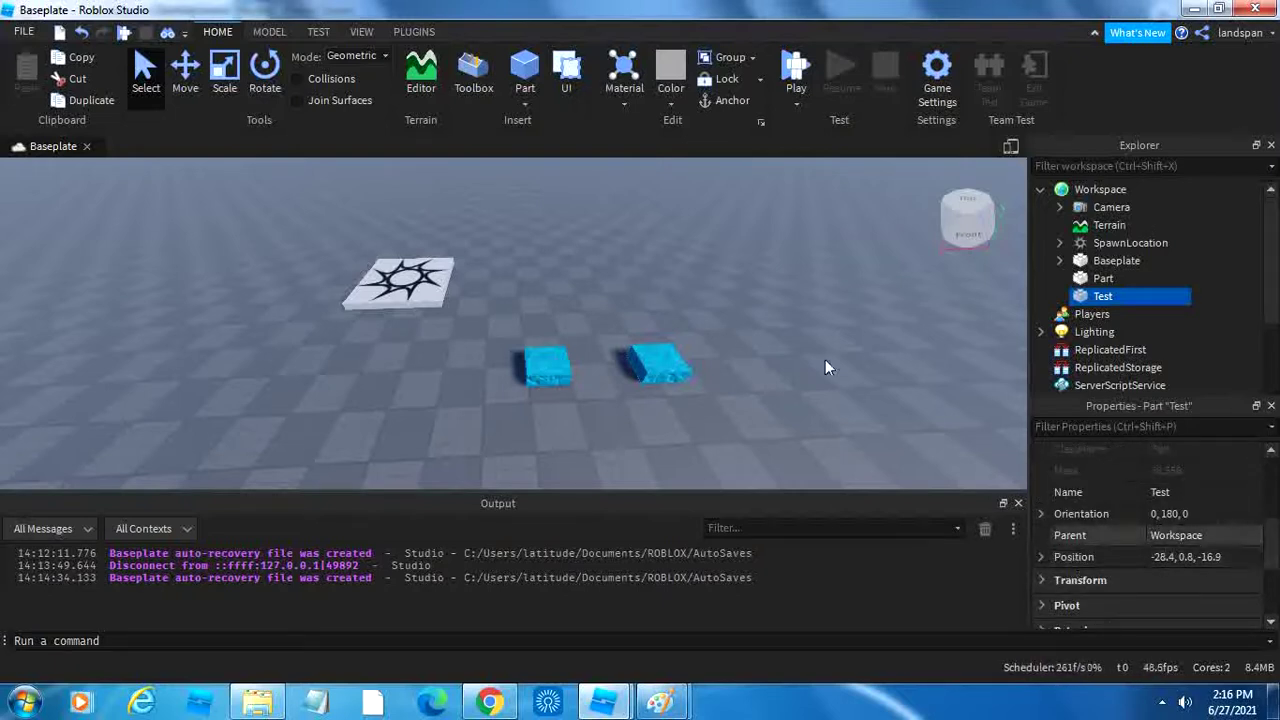
{"action": "scroll", "coordinate": [1163, 564], "scroll_direction": "up", "scroll_amount": 2}
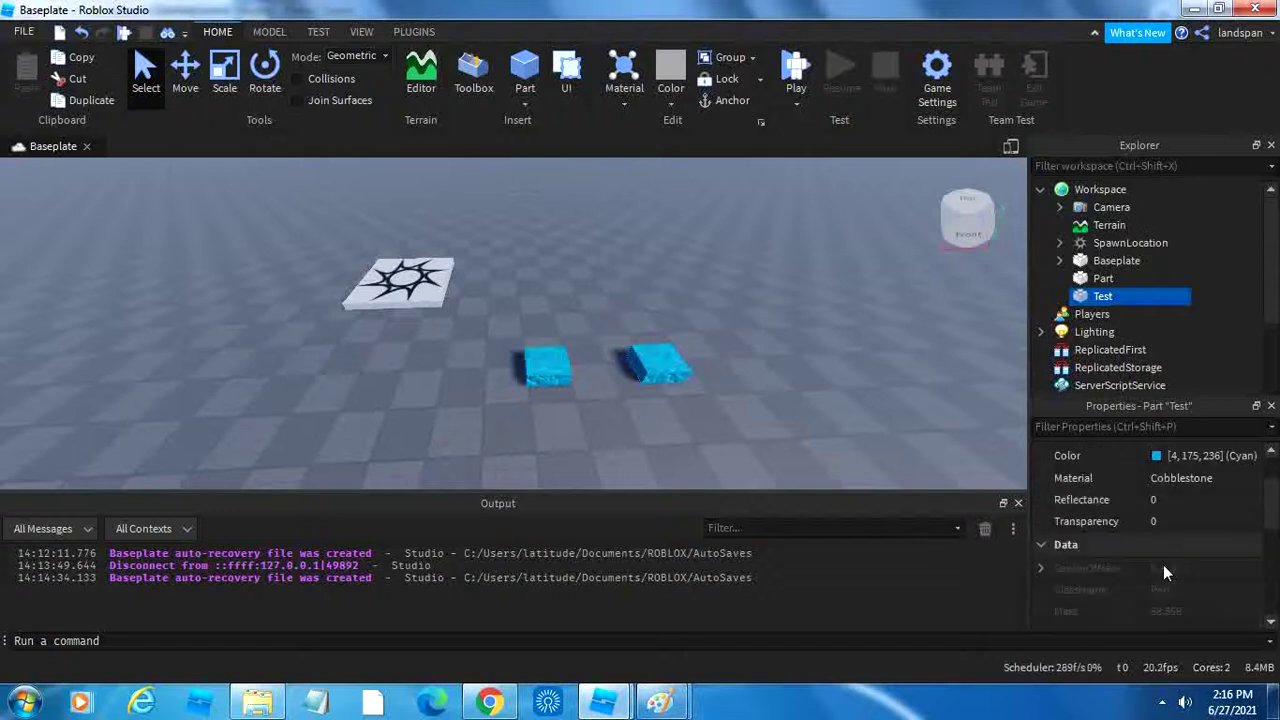
{"action": "left_click", "coordinate": [1042, 547]}
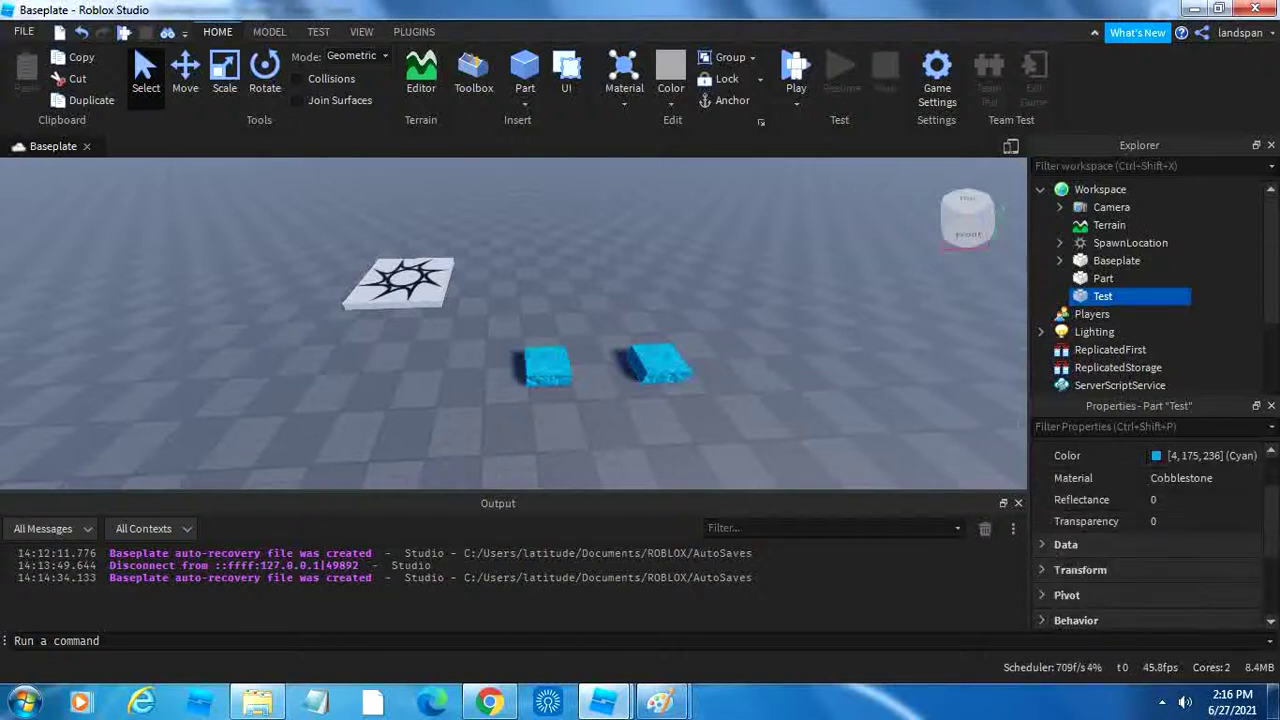